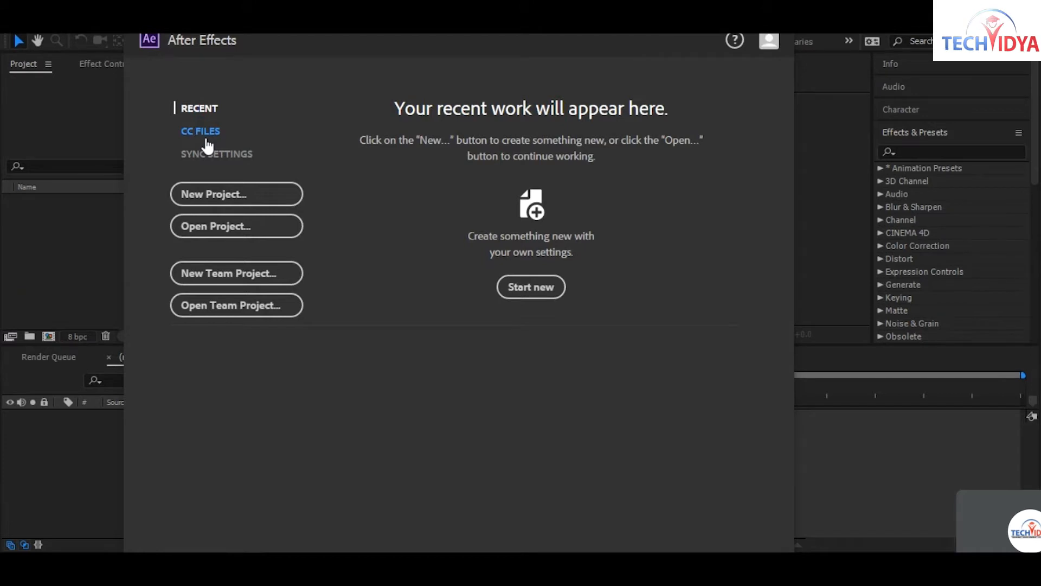
Open Notepad and write "adobe after effect" in a blank note
key("super")
key("super")
key("super")
type("note")
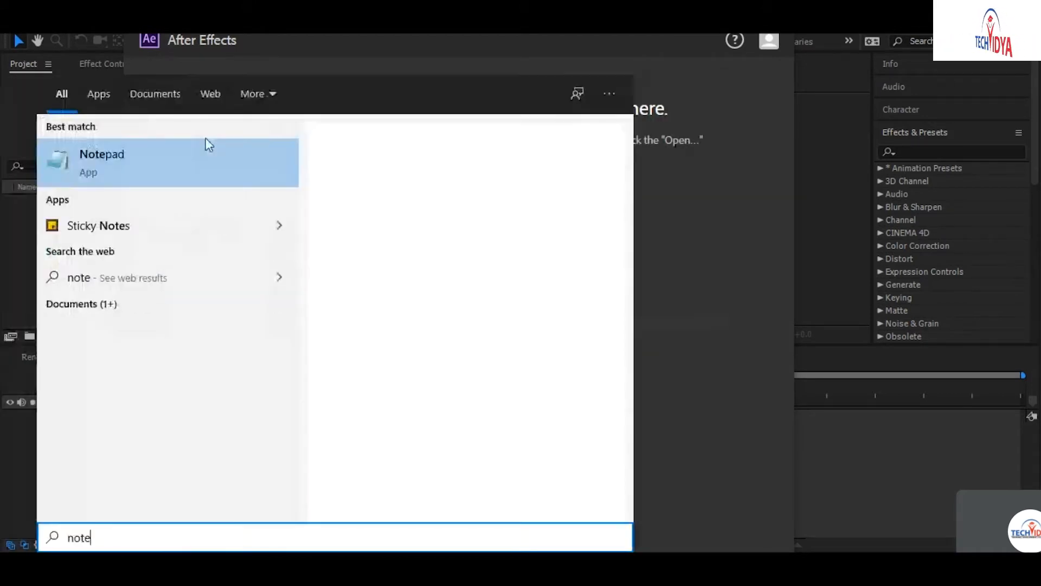
left_click(209, 144)
type("a")
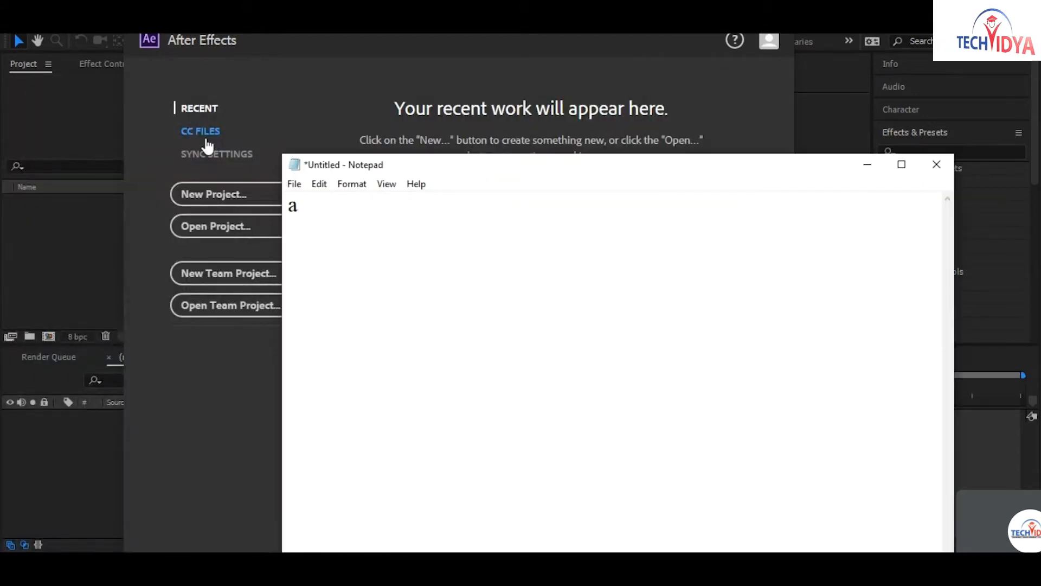
type("dobe after eff")
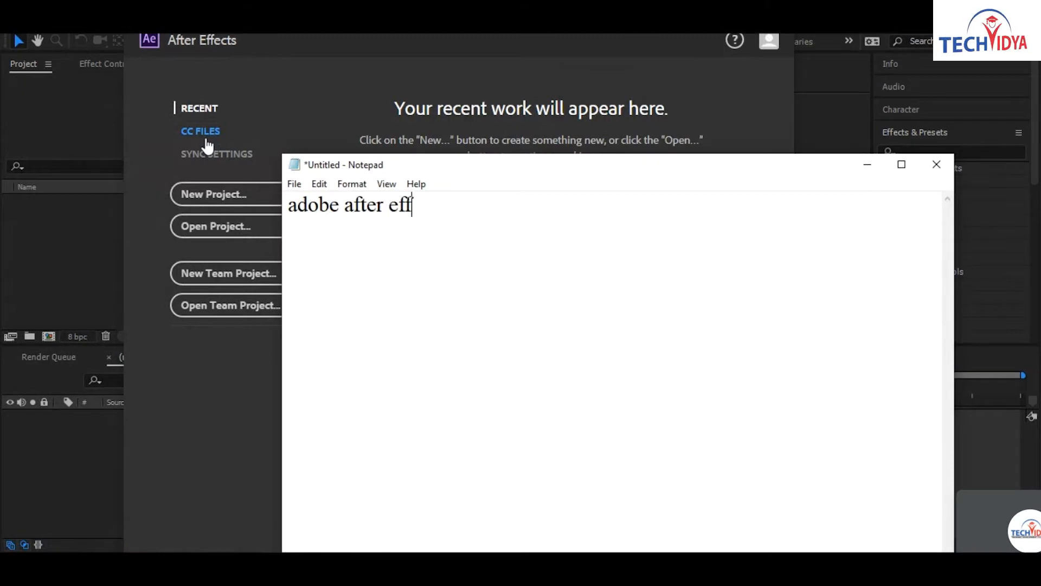
type("ect")
Toggle word wrap and set the note's font size to 48
key("ctrl+a")
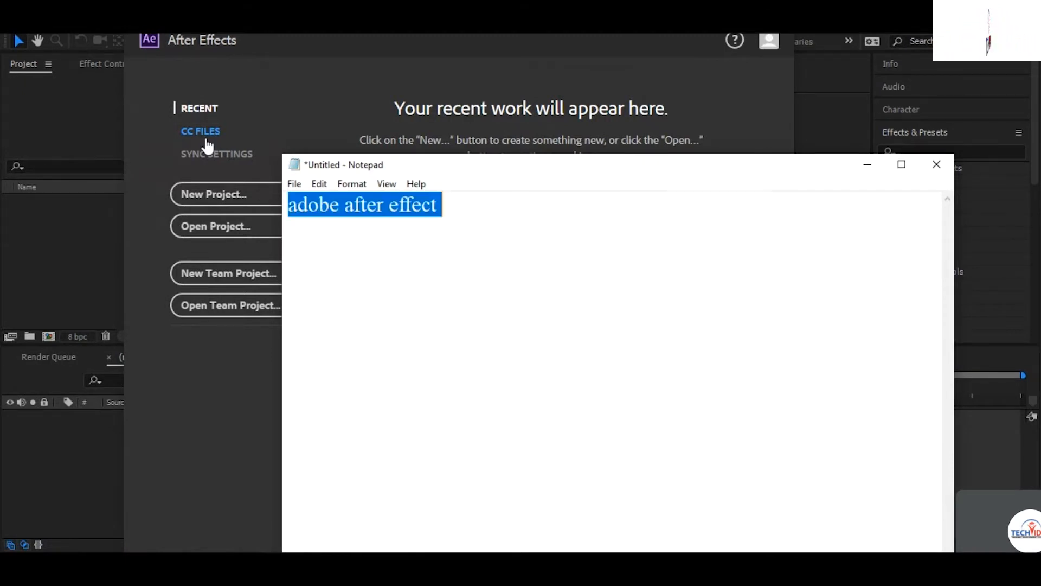
left_click(352, 184)
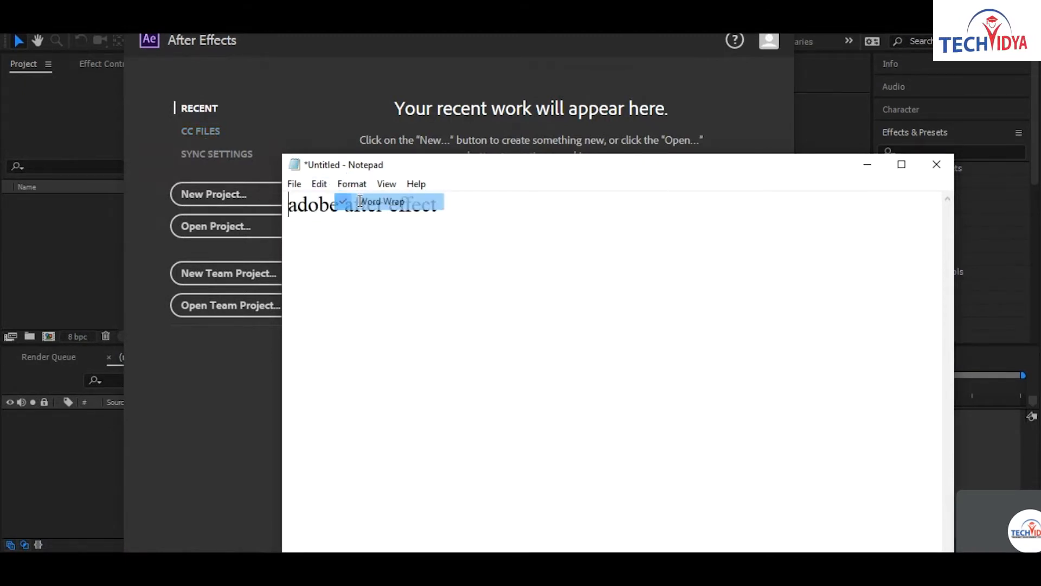
left_click(364, 202)
left_click(352, 183)
left_click(374, 219)
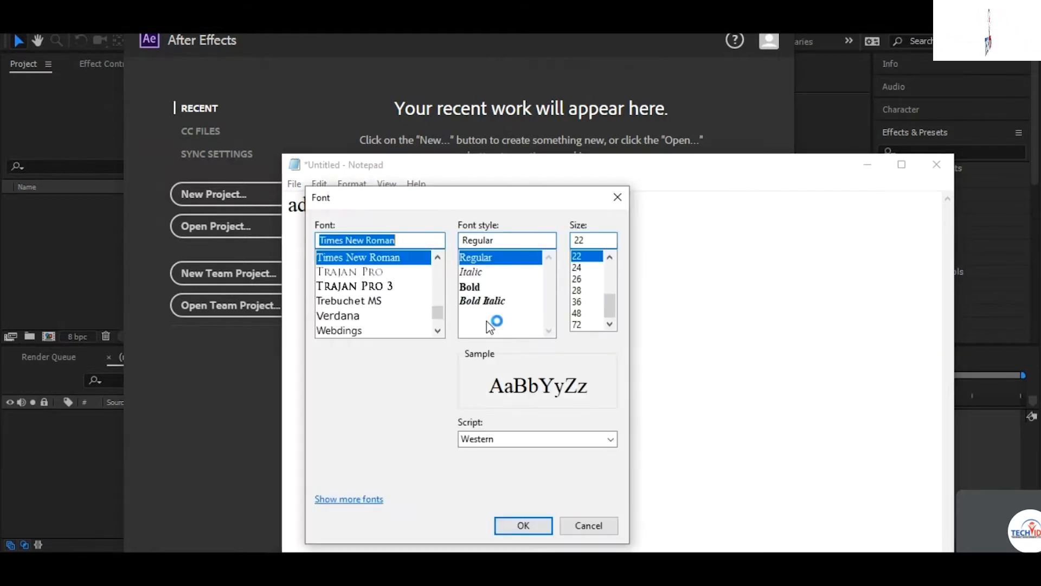
left_click(578, 313)
left_click(523, 524)
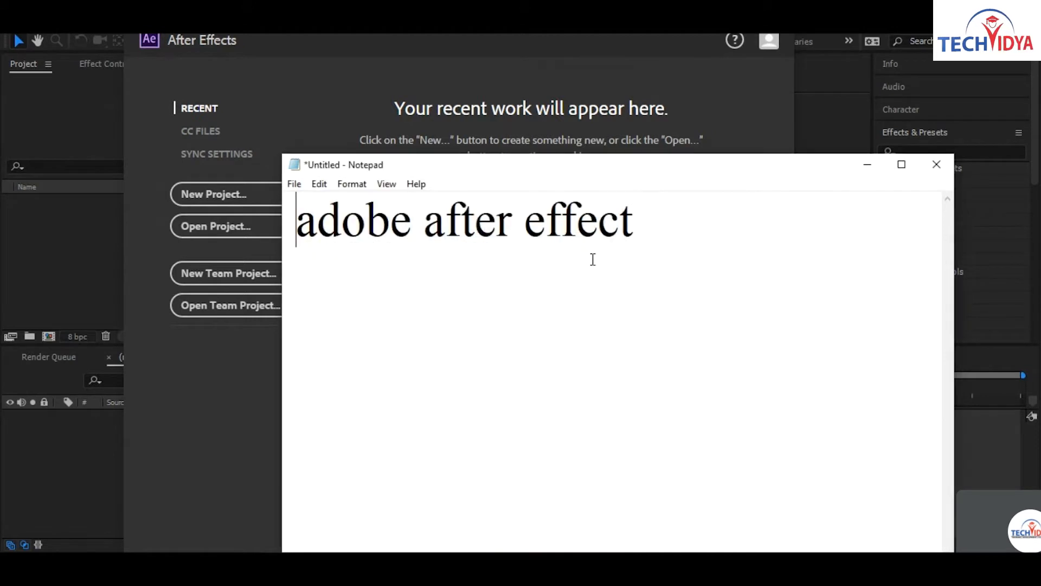
Append "cc 2017" to the first line of the note and add "company" on a second line
left_click(668, 239)
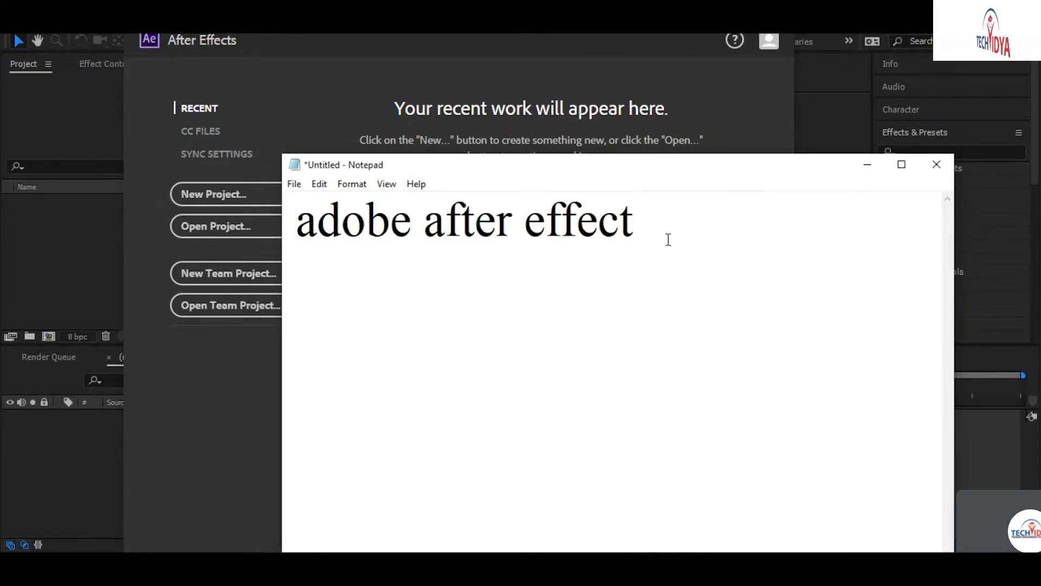
type("cc 20")
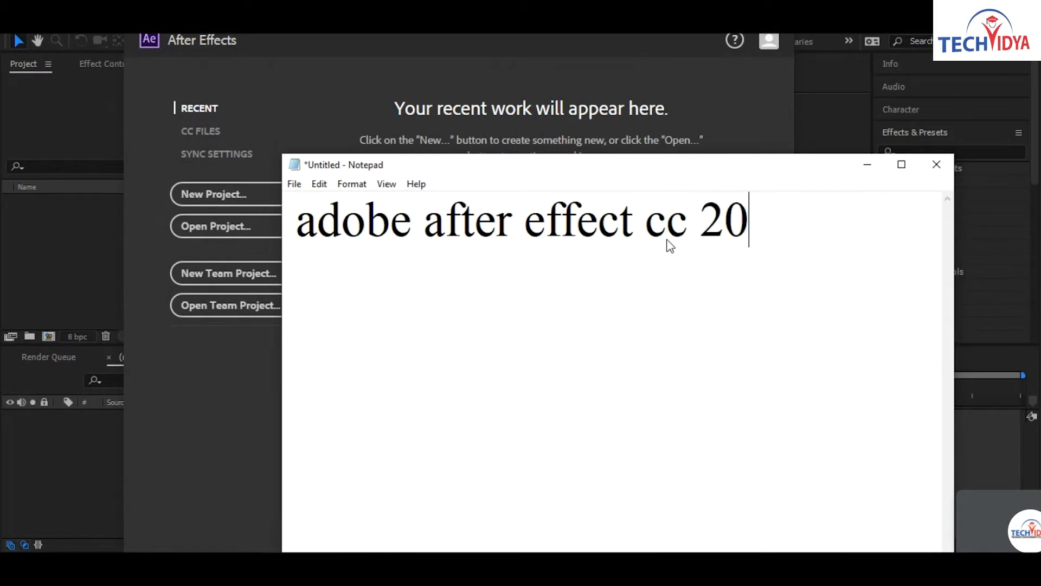
type("7")
key("BackSpace")
key("BackSpace")
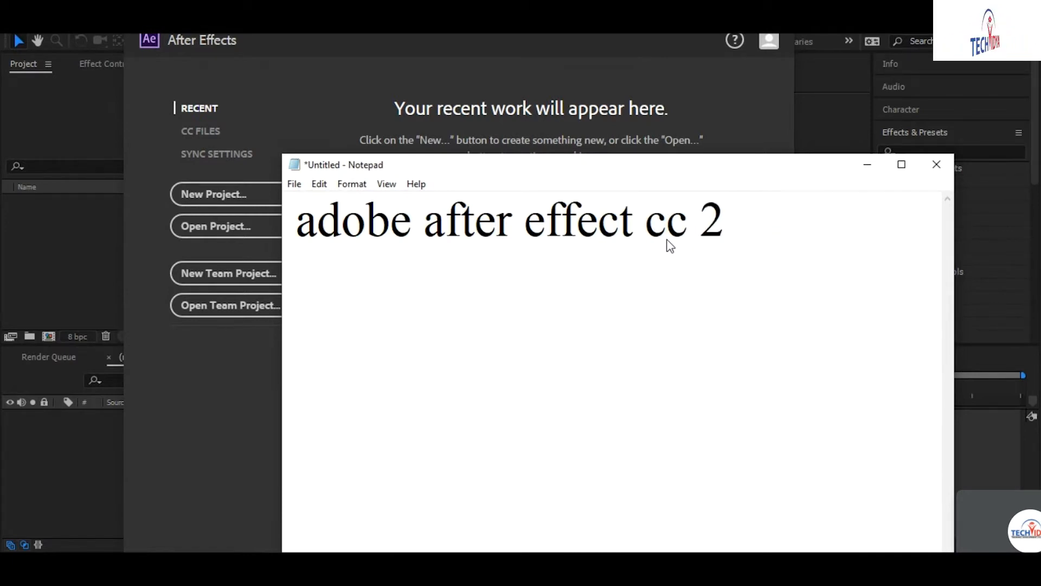
type("017")
key("Return")
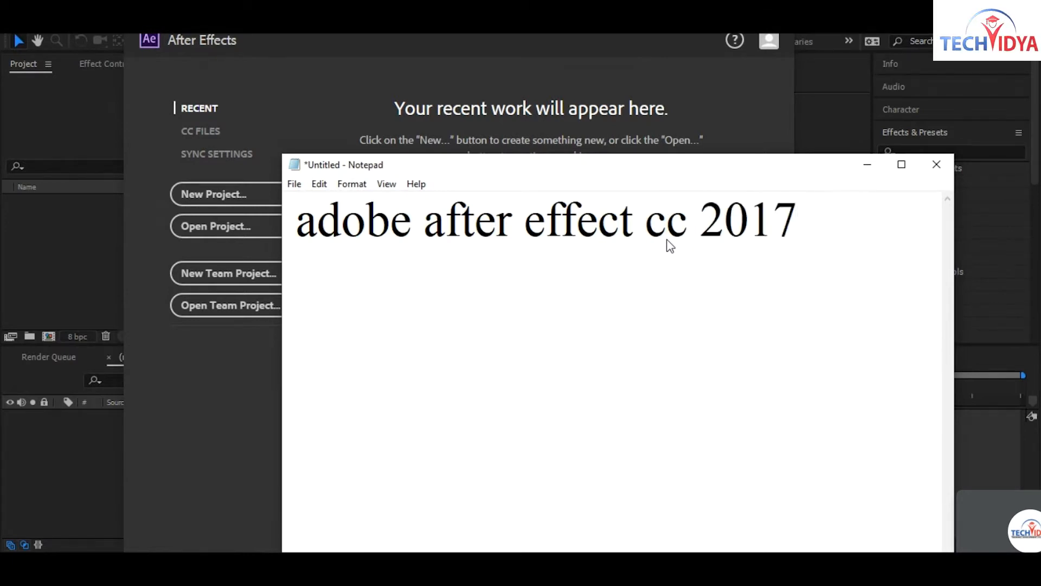
type("com")
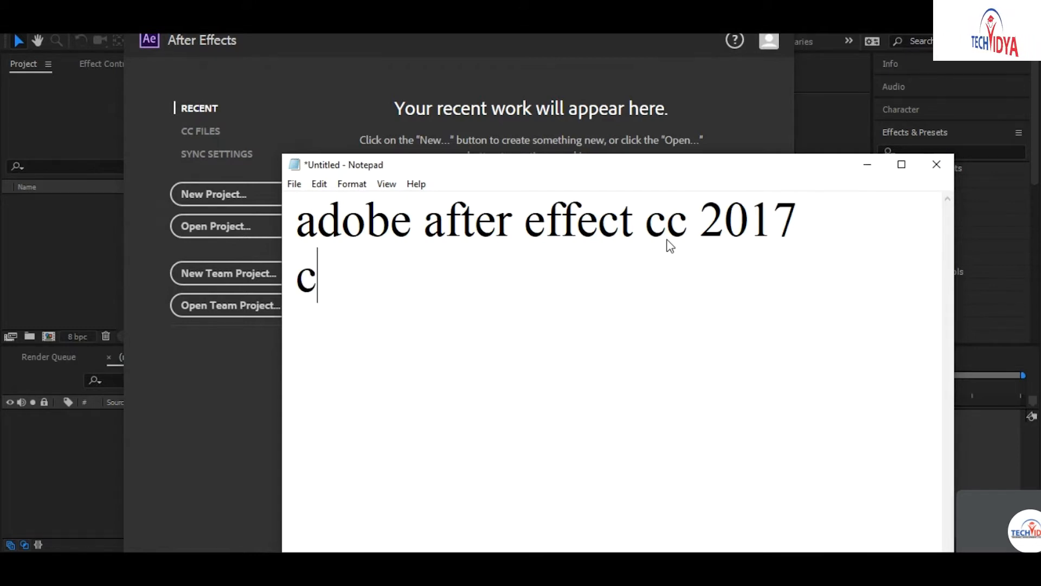
key("BackSpace")
type("ompany")
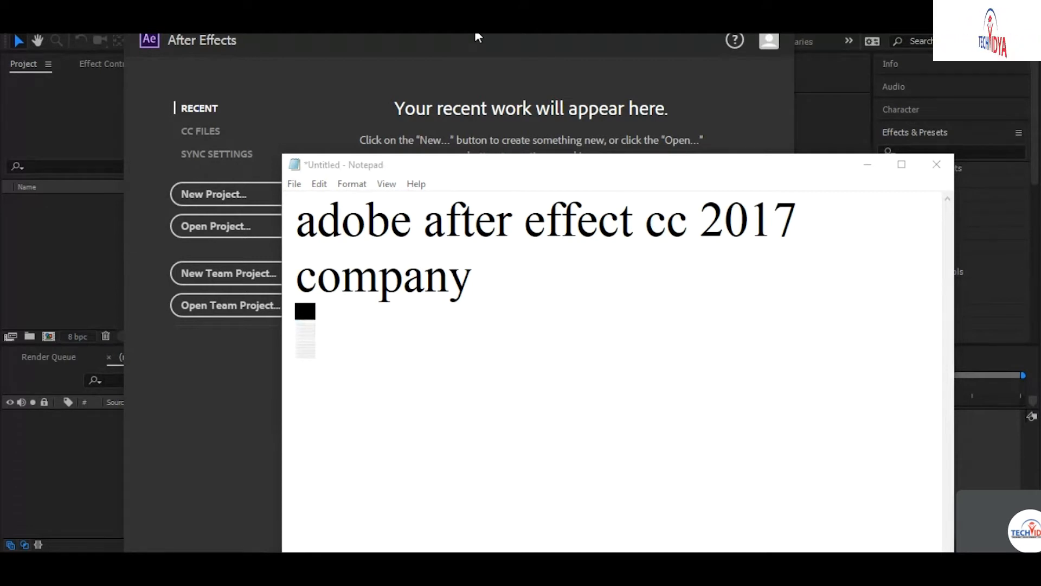
Bring up the After Effects curriculum PDF, then return to the Notepad note and start a new line
key("super+Tab")
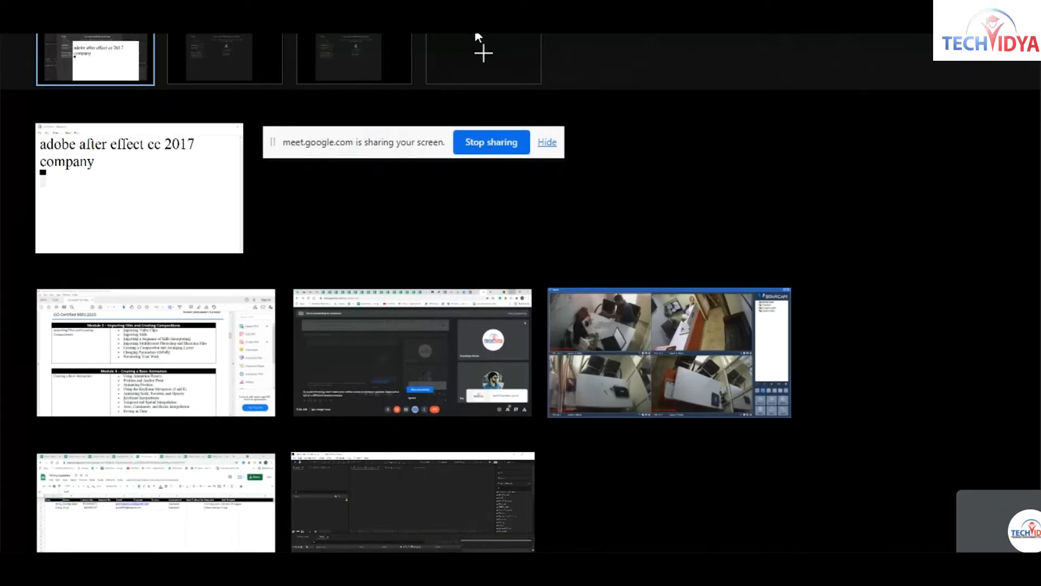
left_click(156, 352)
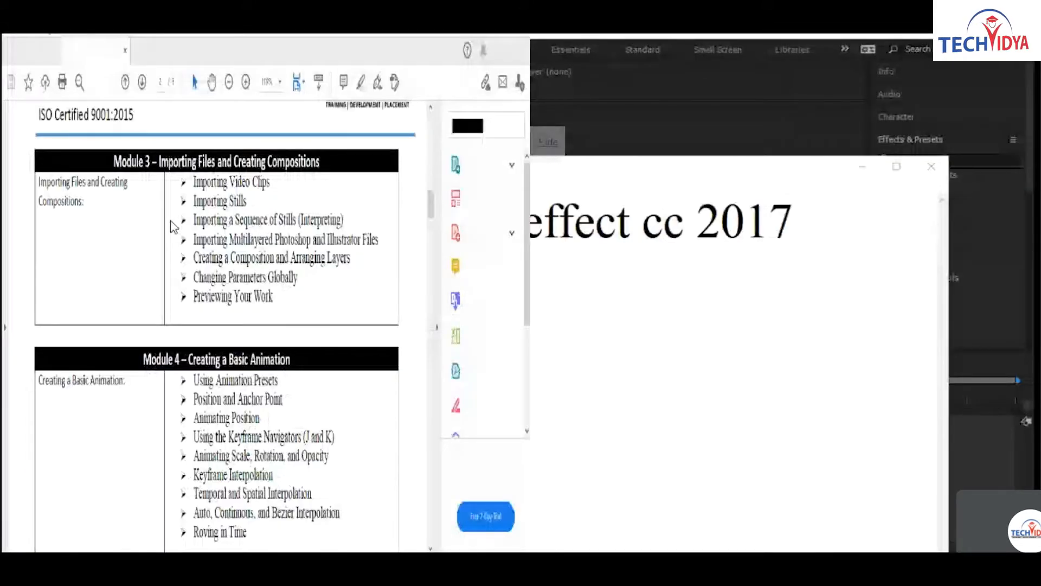
left_click(578, 296)
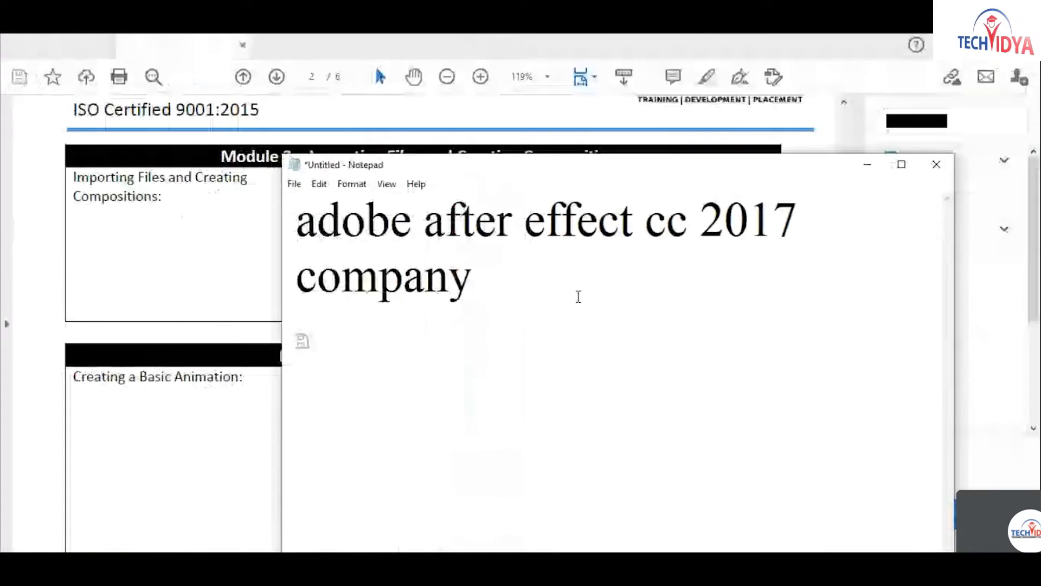
key("Return")
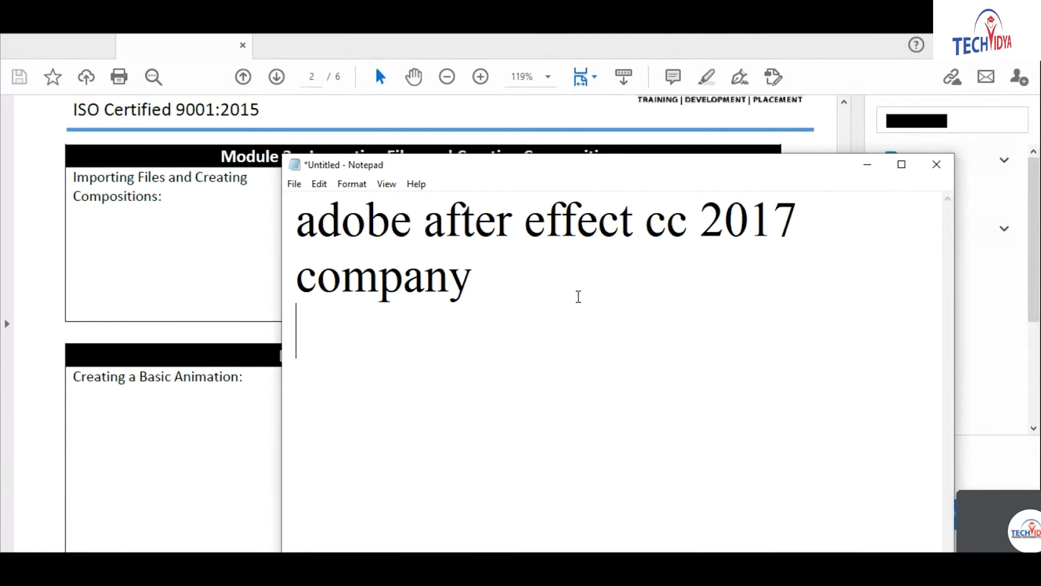
Switch to After Effects and start a new project from the welcome screen
key("alt+Tab")
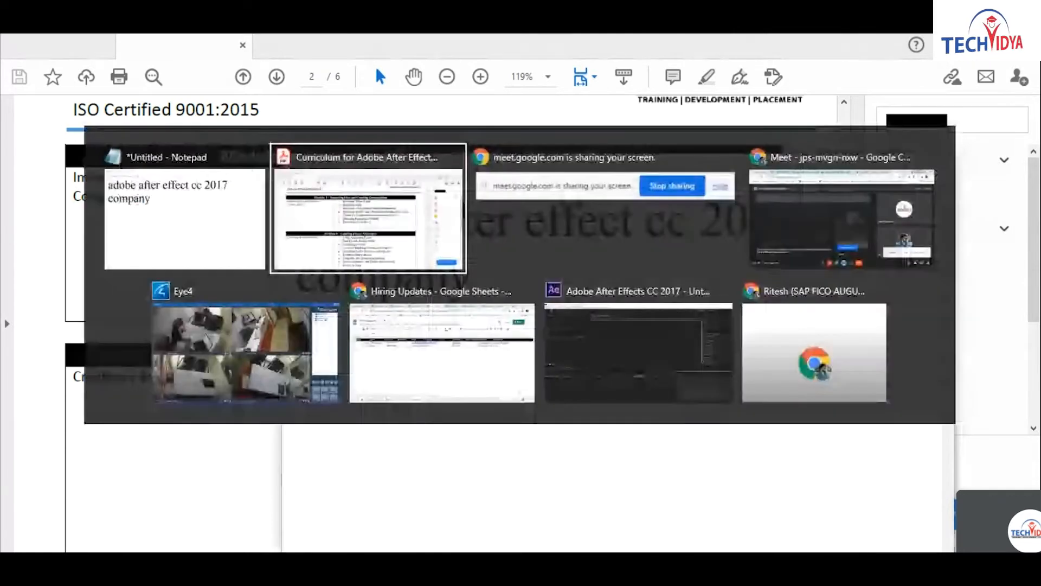
left_click(690, 323)
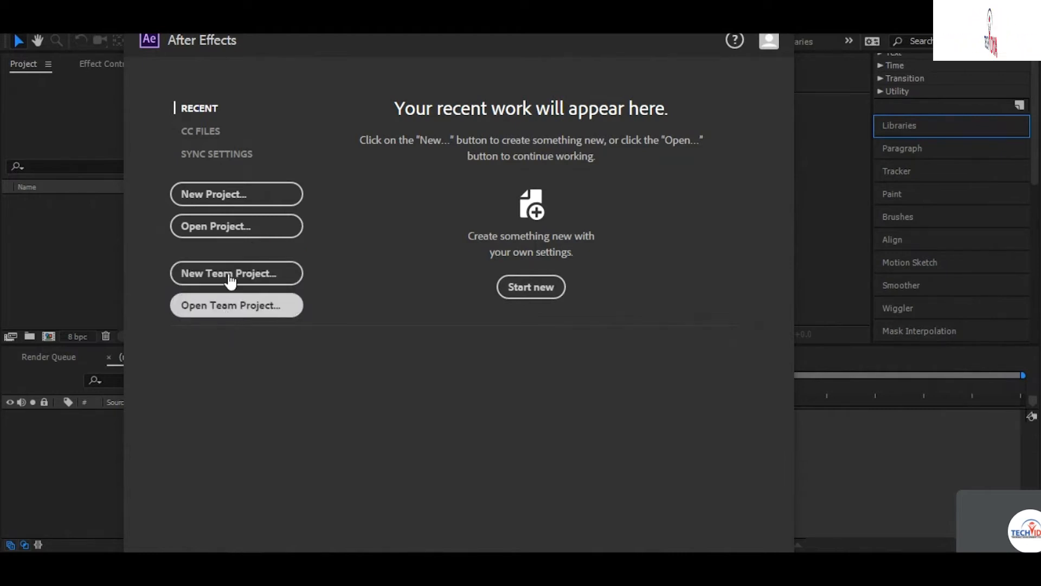
left_click(224, 195)
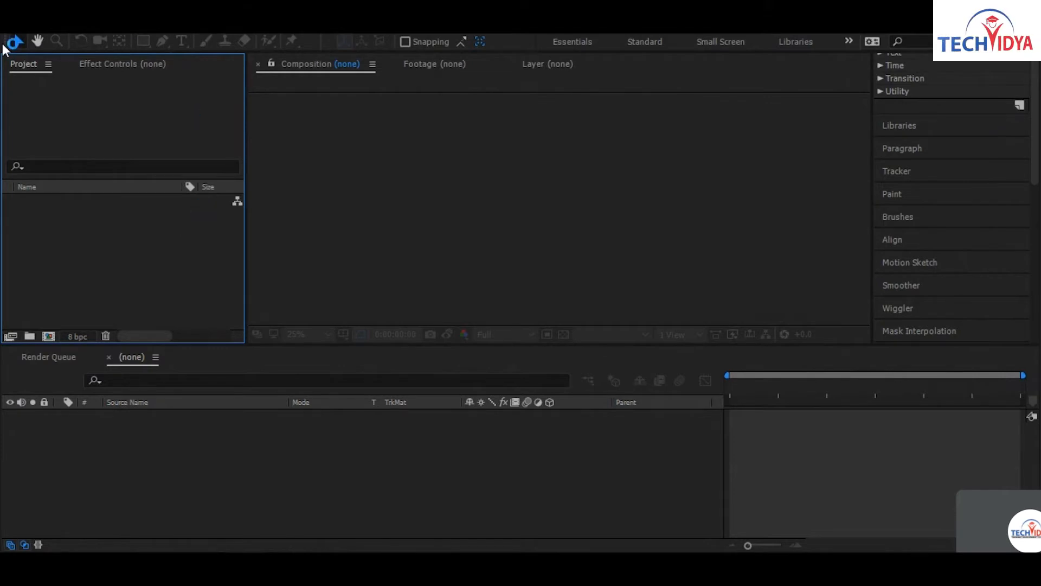
Examine the options for creating a new project, team project, folder, Photoshop file or Cinema 4D file
left_click(19, 34)
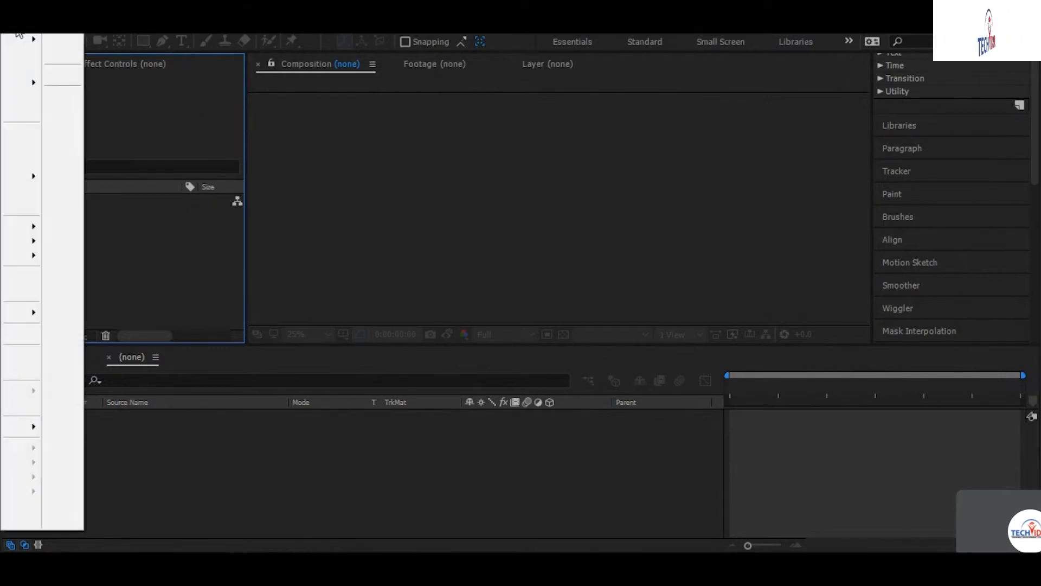
mouse_move(18, 41)
left_click(591, 326)
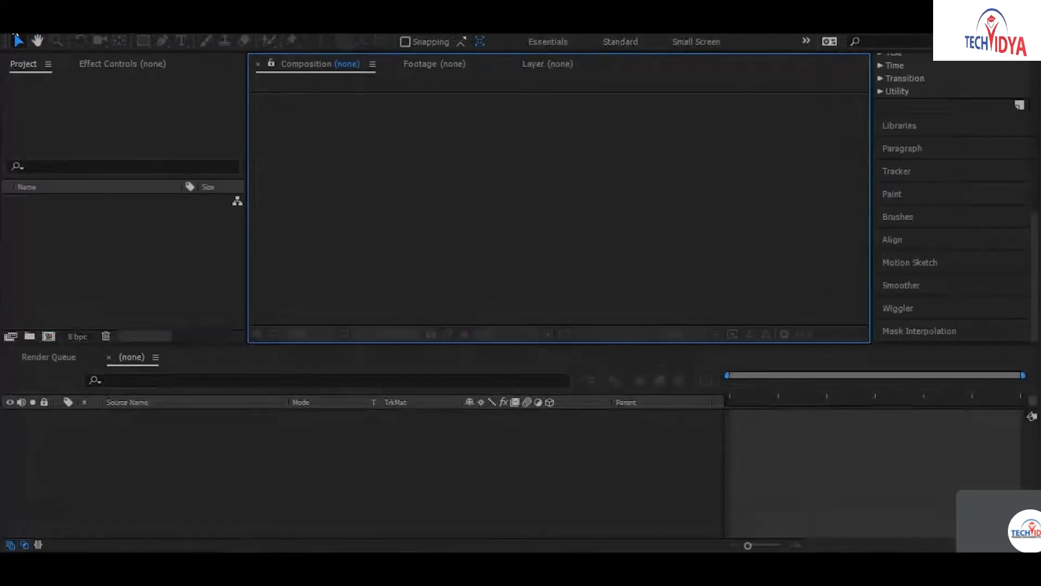
left_click(15, 27)
mouse_move(27, 47)
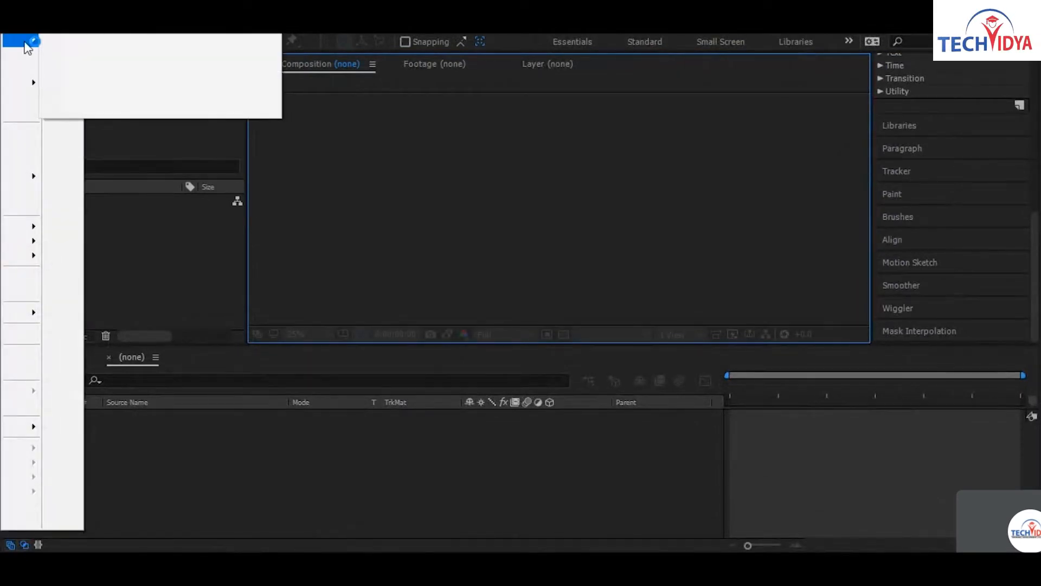
left_click(356, 493)
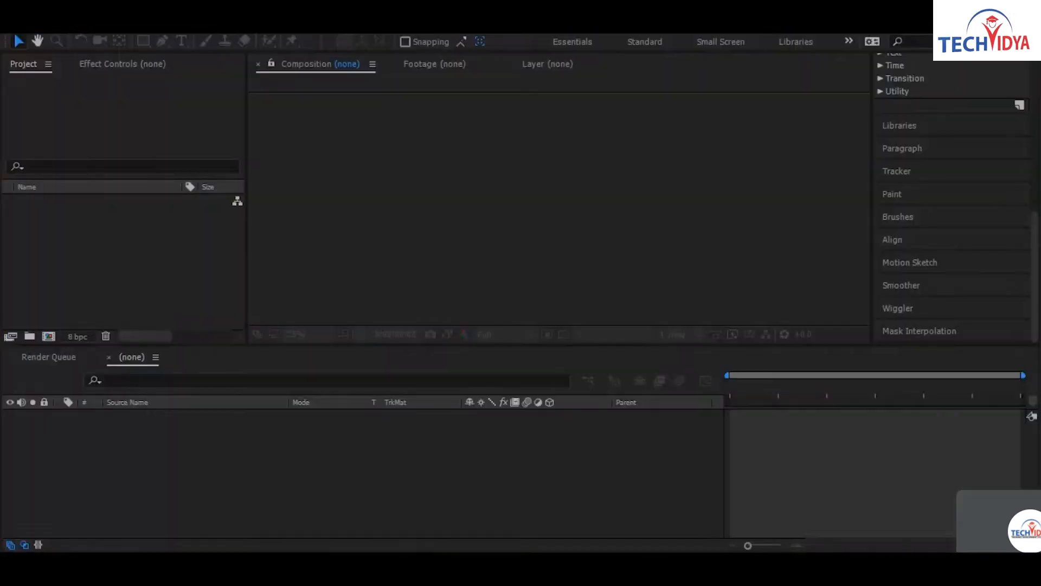
left_click(11, 30)
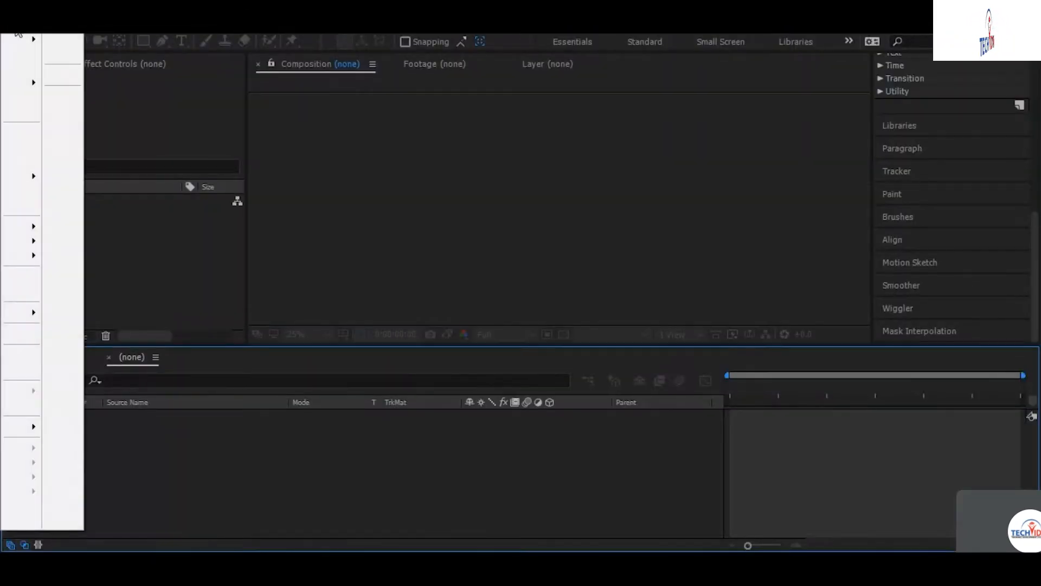
mouse_move(15, 41)
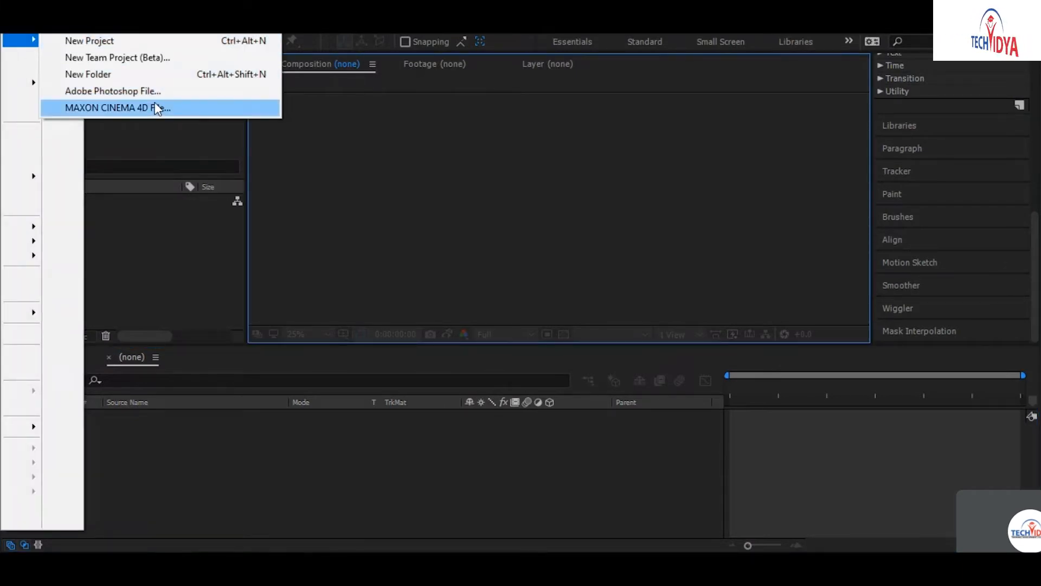
left_click(240, 502)
Create another new empty project
left_click(13, 37)
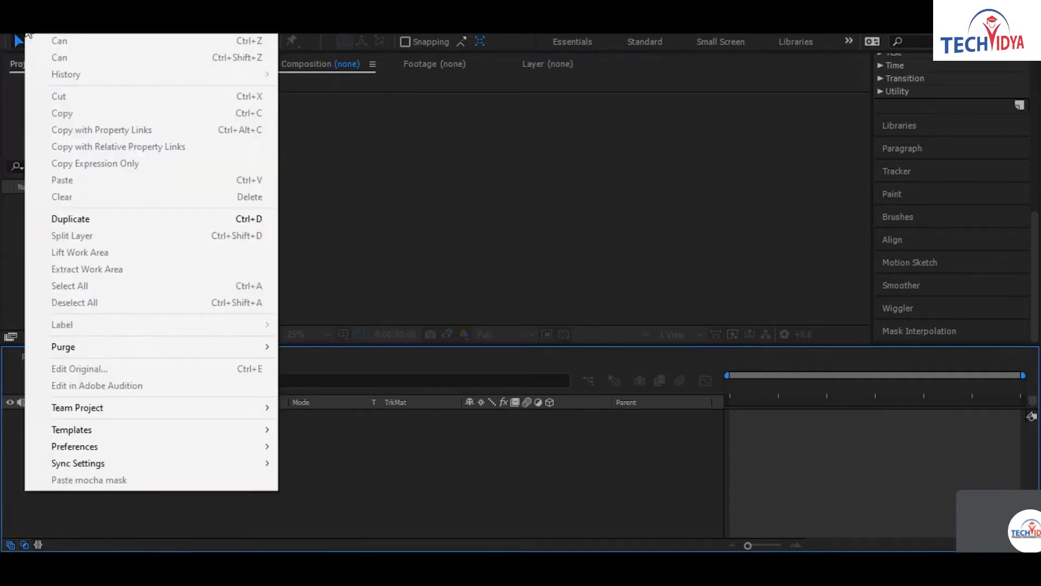
mouse_move(22, 39)
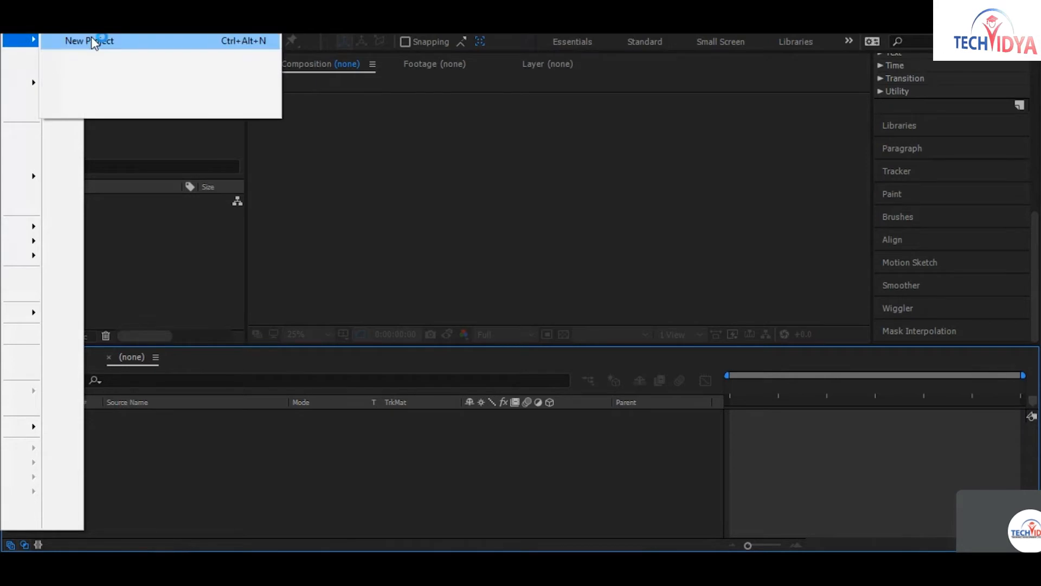
left_click(124, 47)
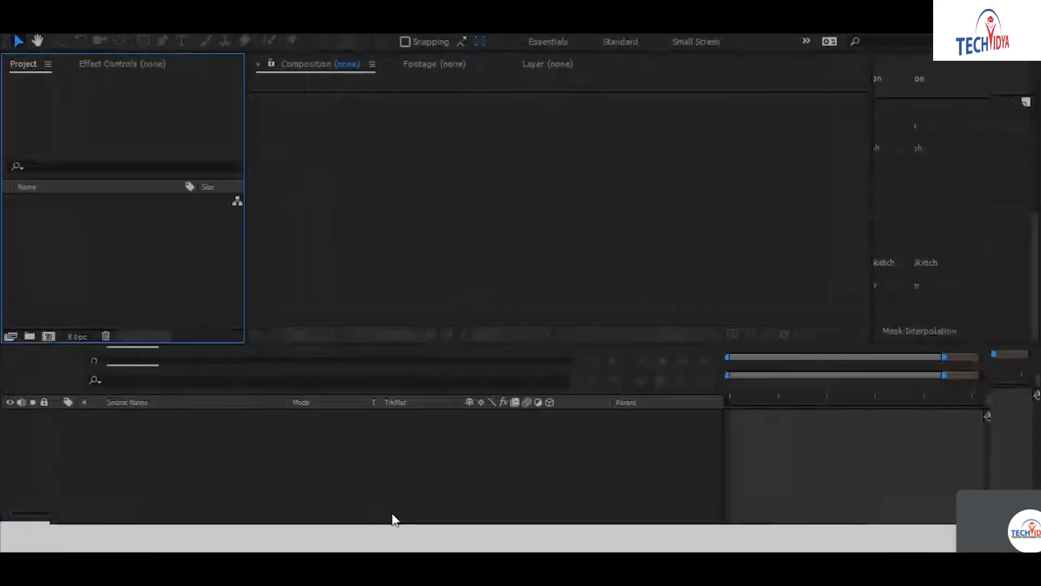
left_click(196, 513)
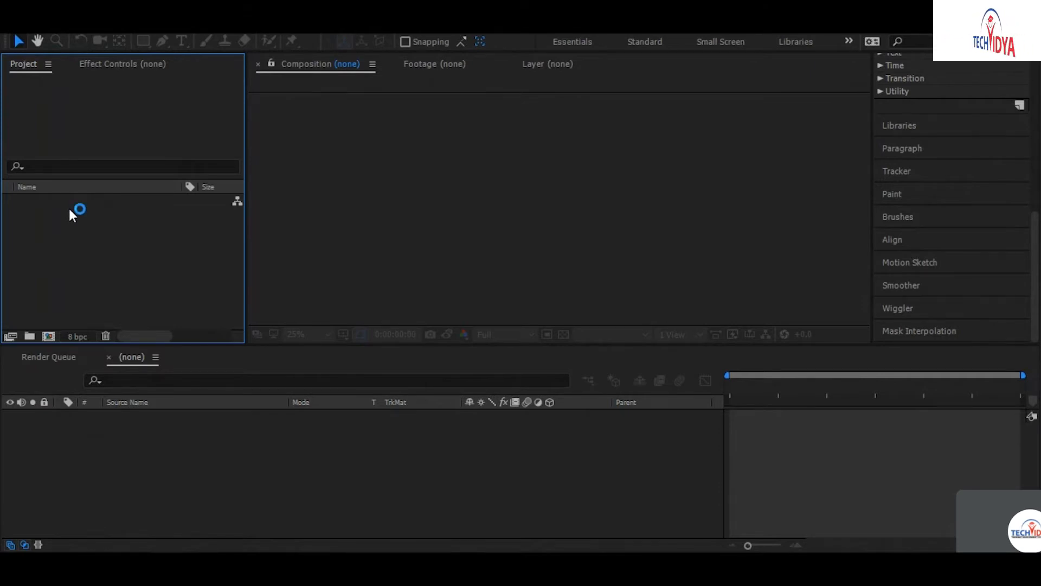
Look at the ways to create a composition, open the new composition's settings and dismiss them without creating it
right_click(93, 236)
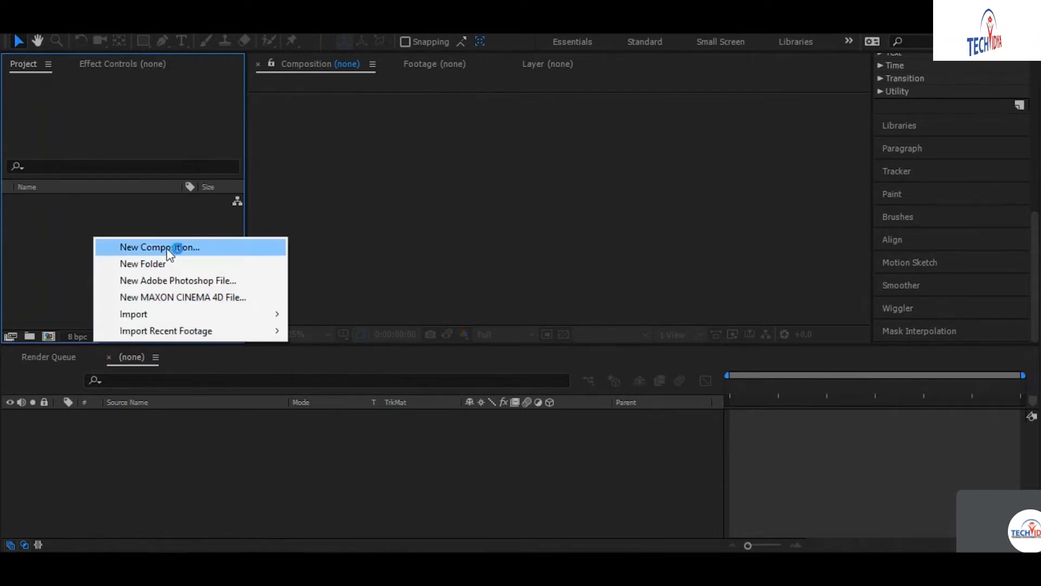
left_click(69, 318)
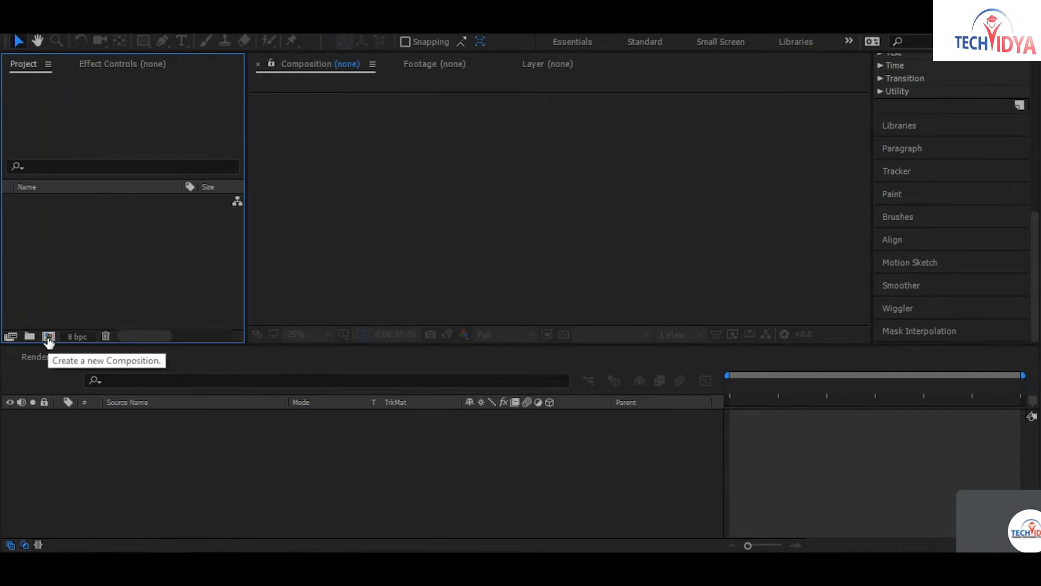
left_click(13, 24)
mouse_move(22, 39)
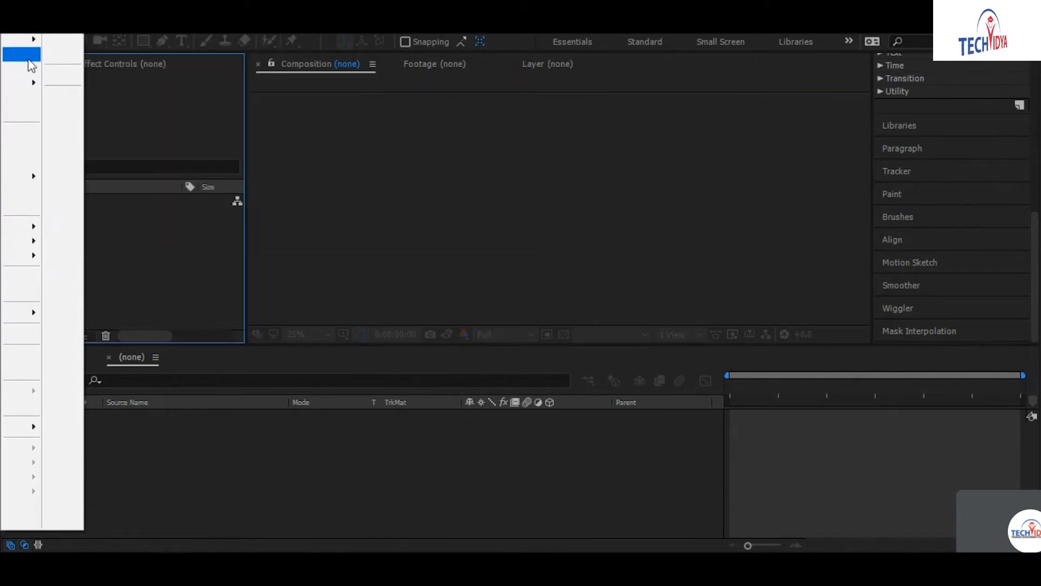
left_click(163, 233)
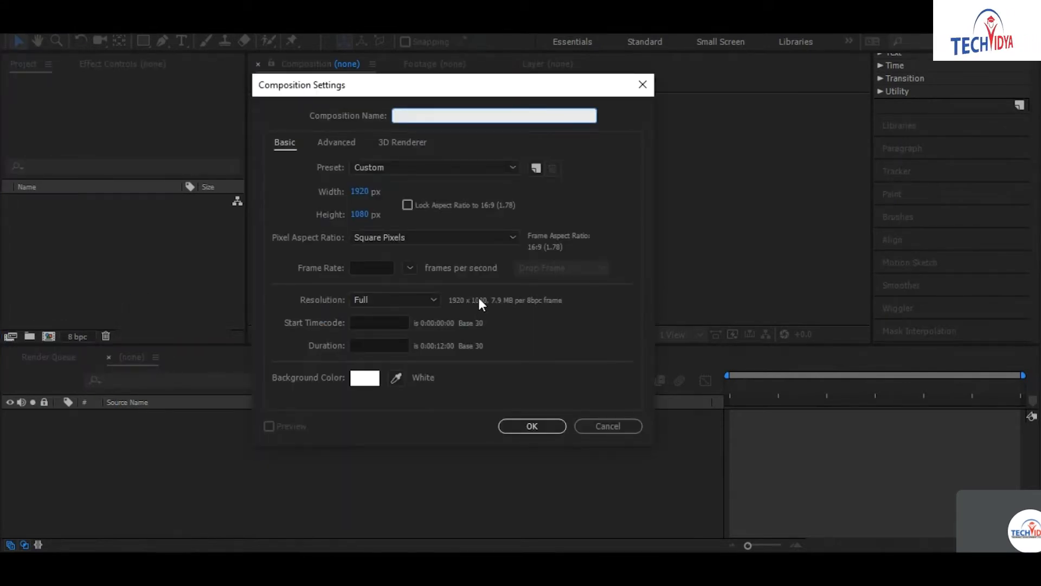
key("Escape")
Open the new composition's settings, look through the 3D Renderer and Basic options, and dismiss them without creating a composition
right_click(132, 244)
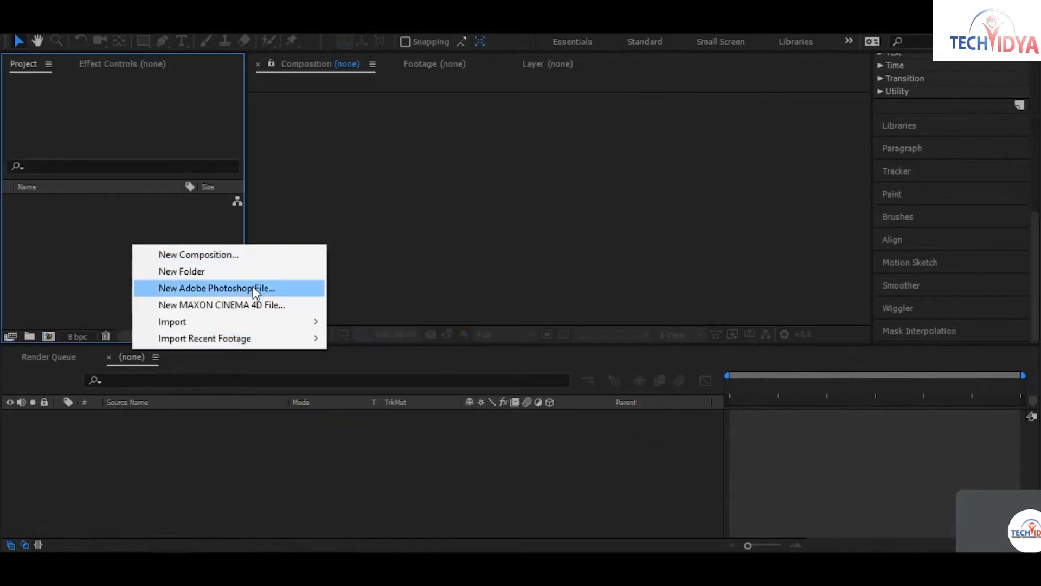
left_click(285, 252)
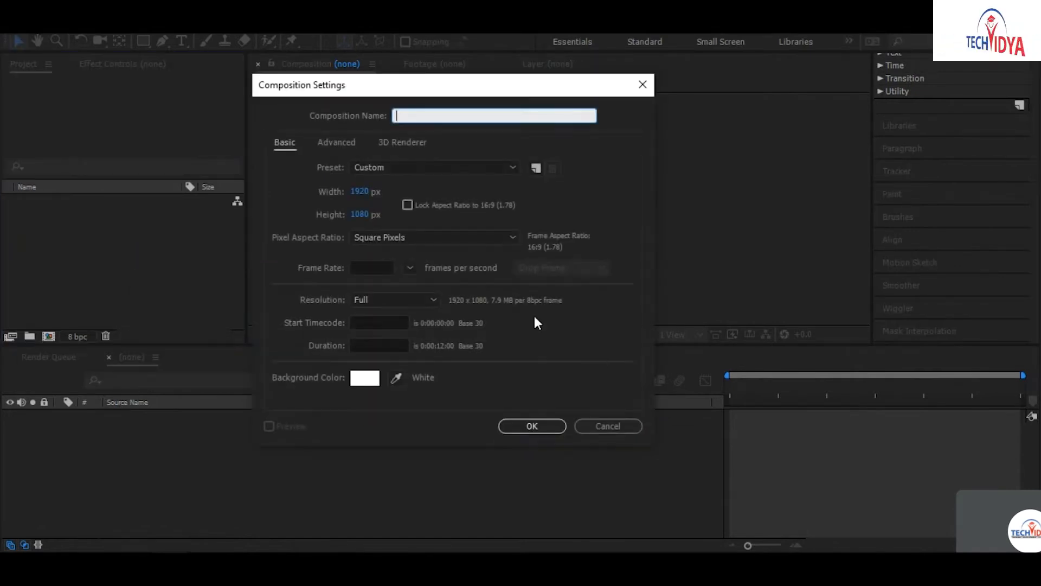
key("Escape")
left_click(48, 337)
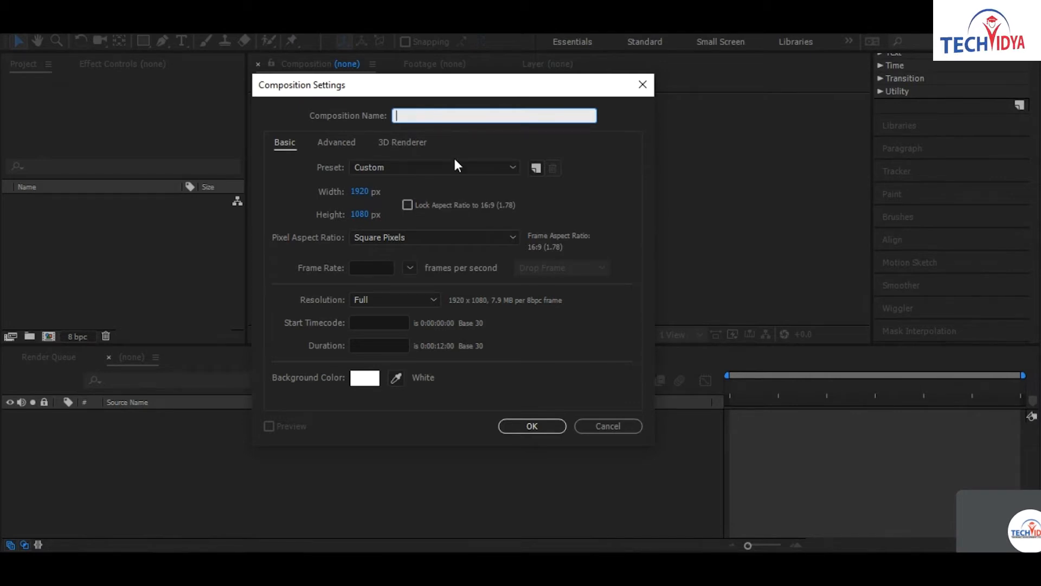
left_click(402, 143)
left_click(299, 145)
left_click(429, 117)
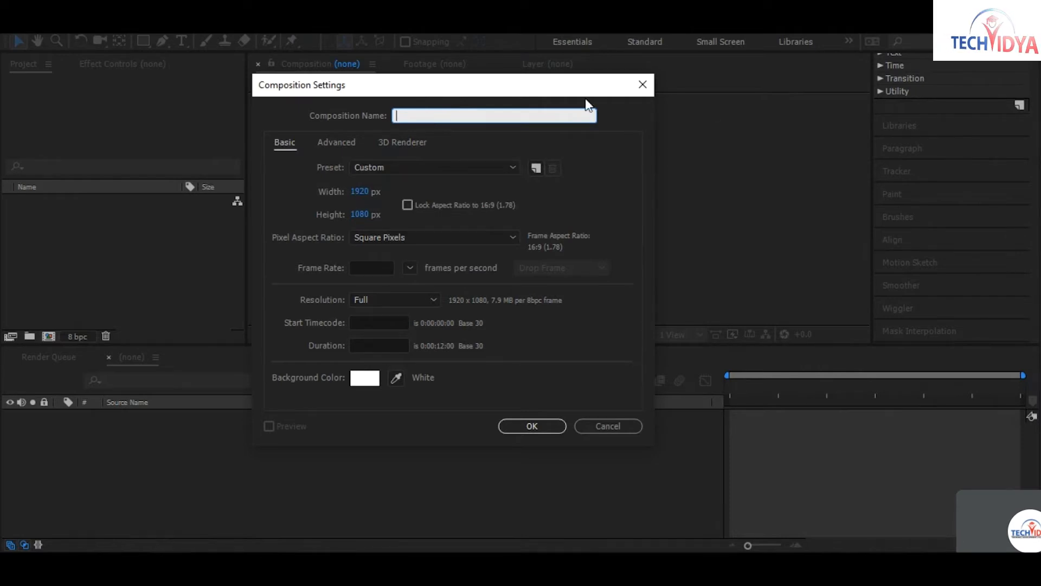
left_click(643, 85)
left_click(48, 336)
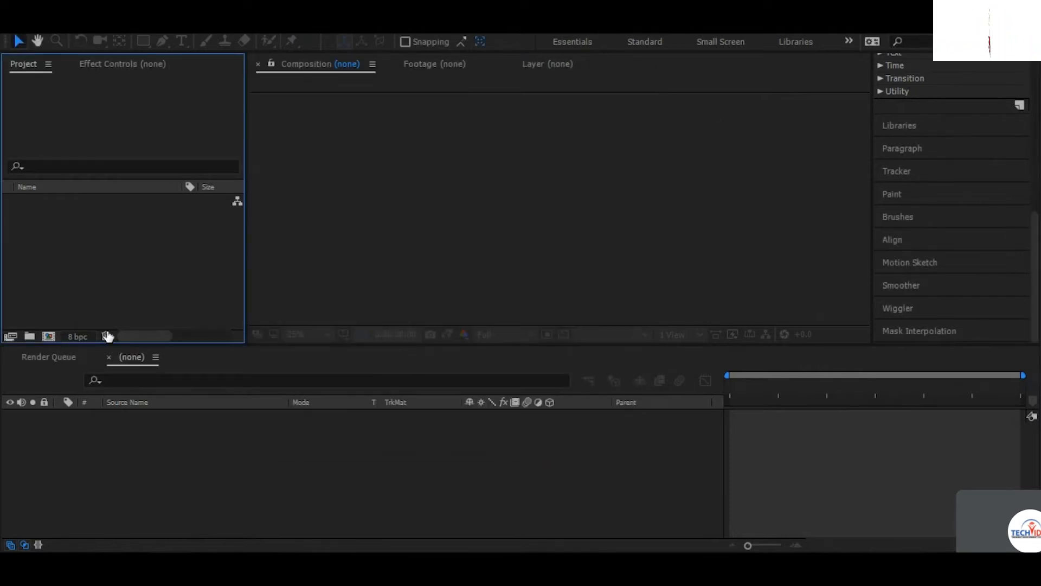
type("comp")
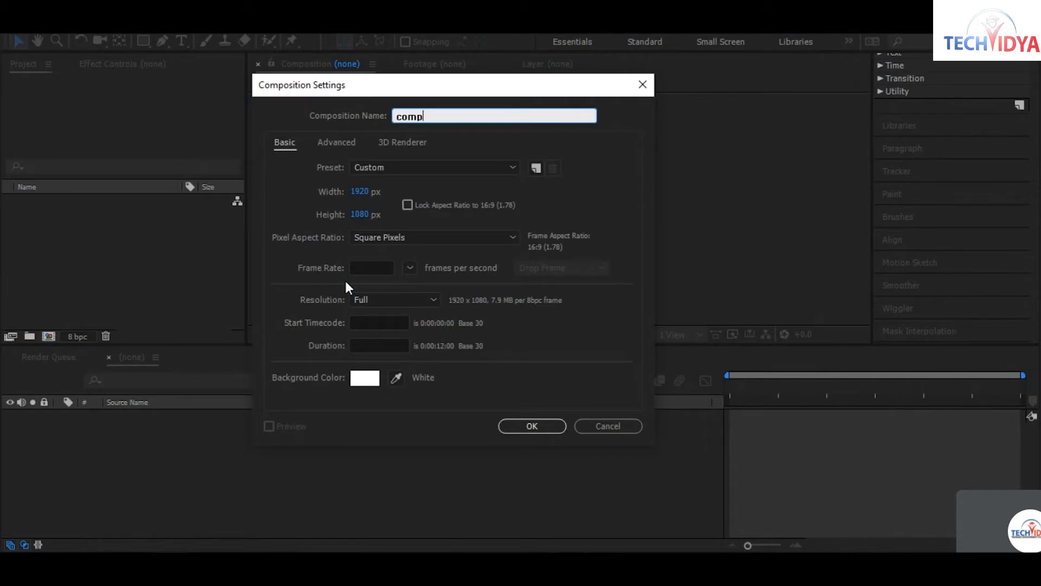
key("BackSpace")
key("BackSpace")
key("BackSpace")
key("BackSpace")
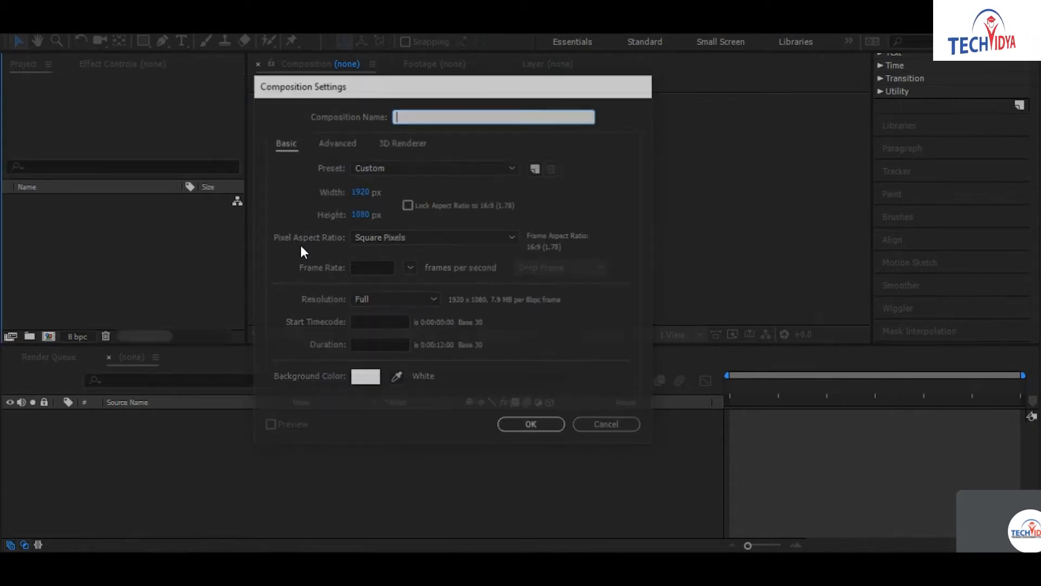
key("Escape")
left_click(48, 336)
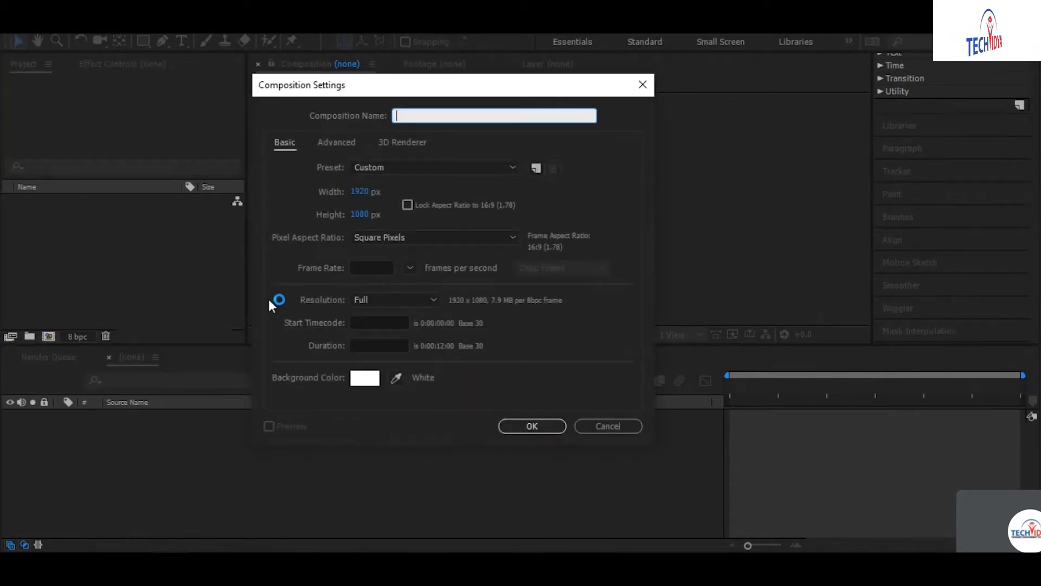
type("comp")
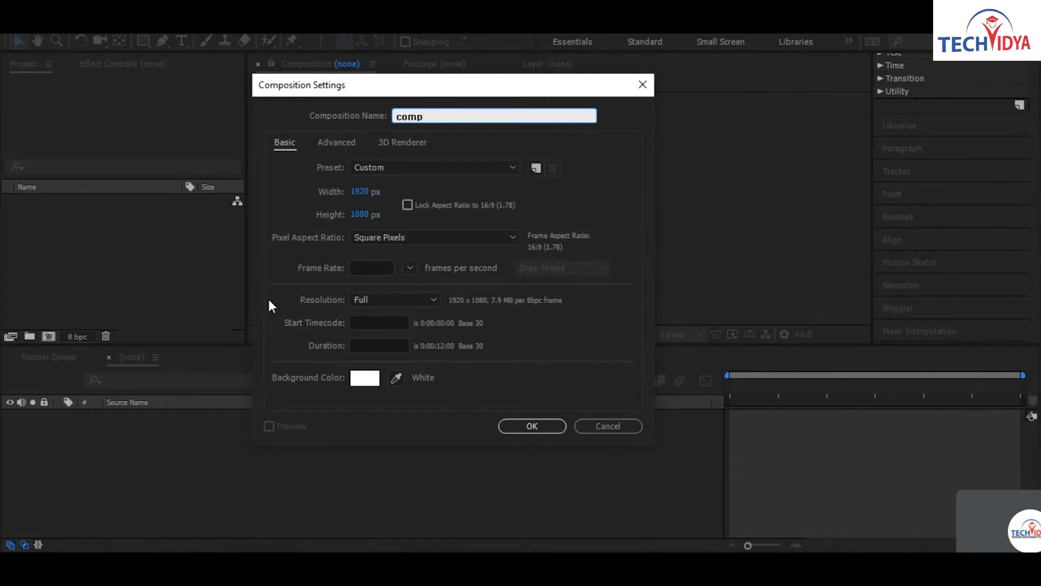
left_click(286, 209)
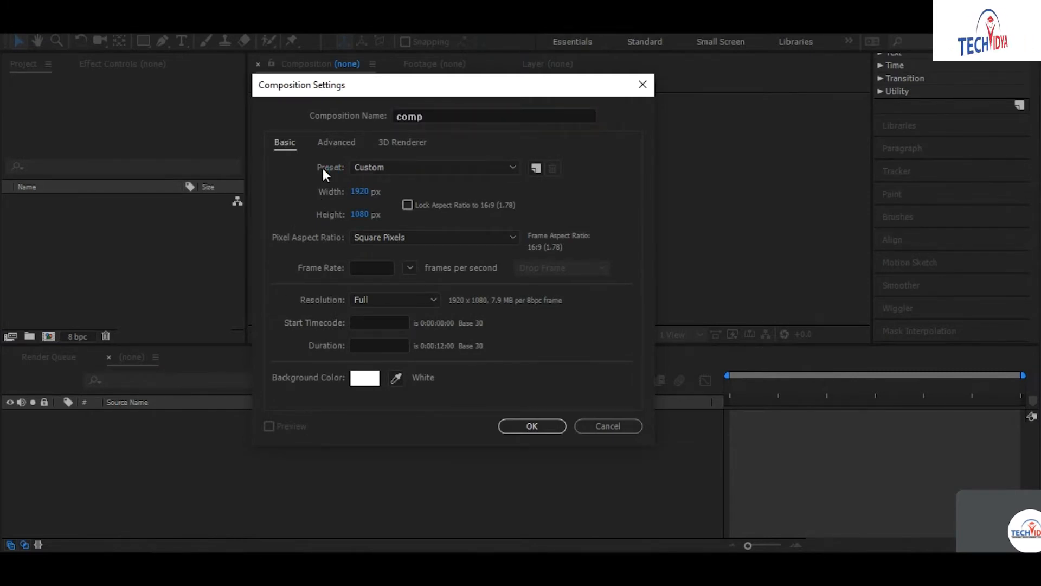
left_click(596, 422)
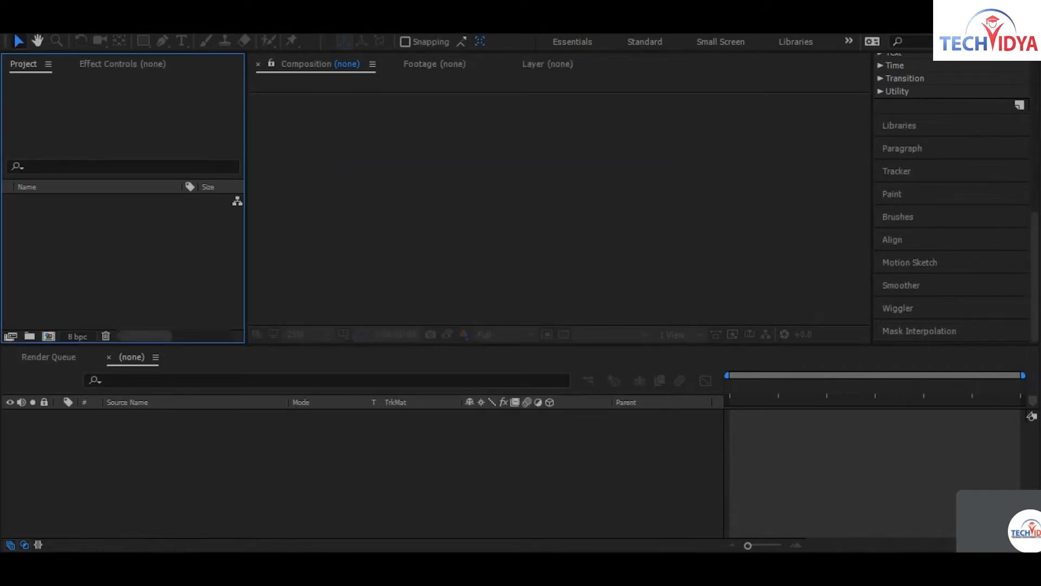
Empty the disk cache and clean the conformed media database and cache in the Media & Disk Cache preferences
key("alt+e")
mouse_move(163, 446)
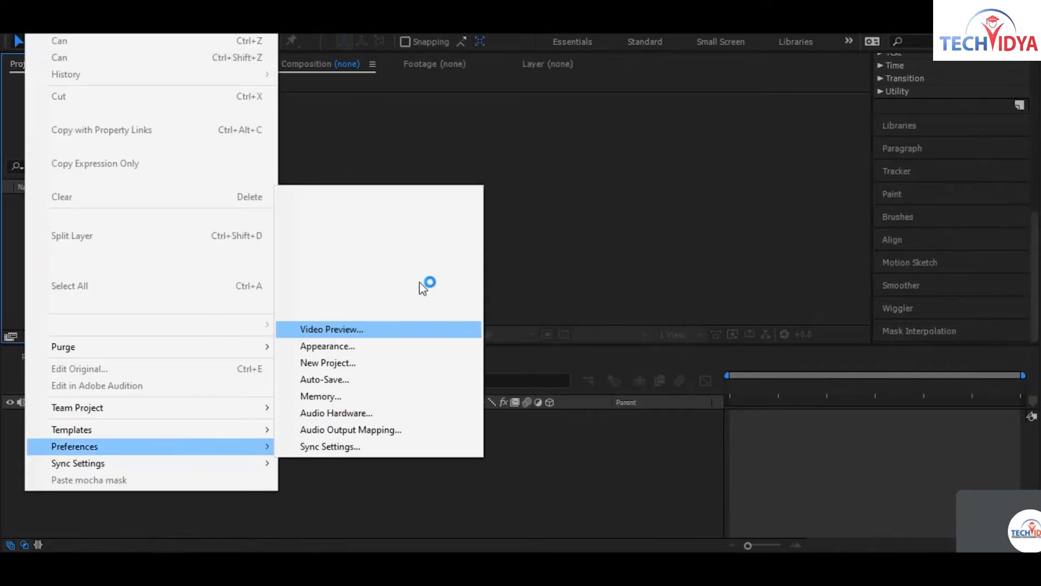
left_click(401, 308)
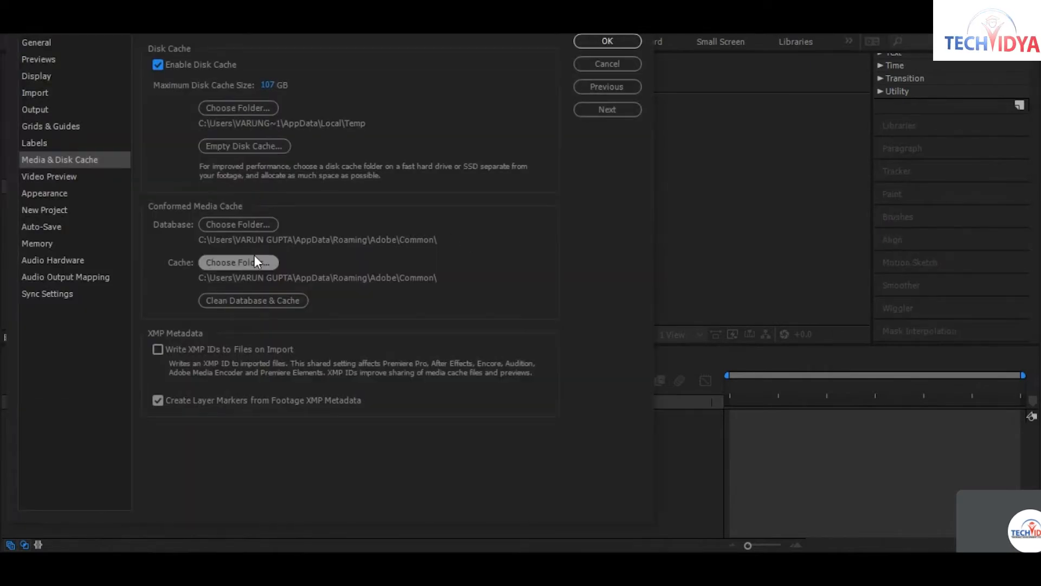
left_click(257, 148)
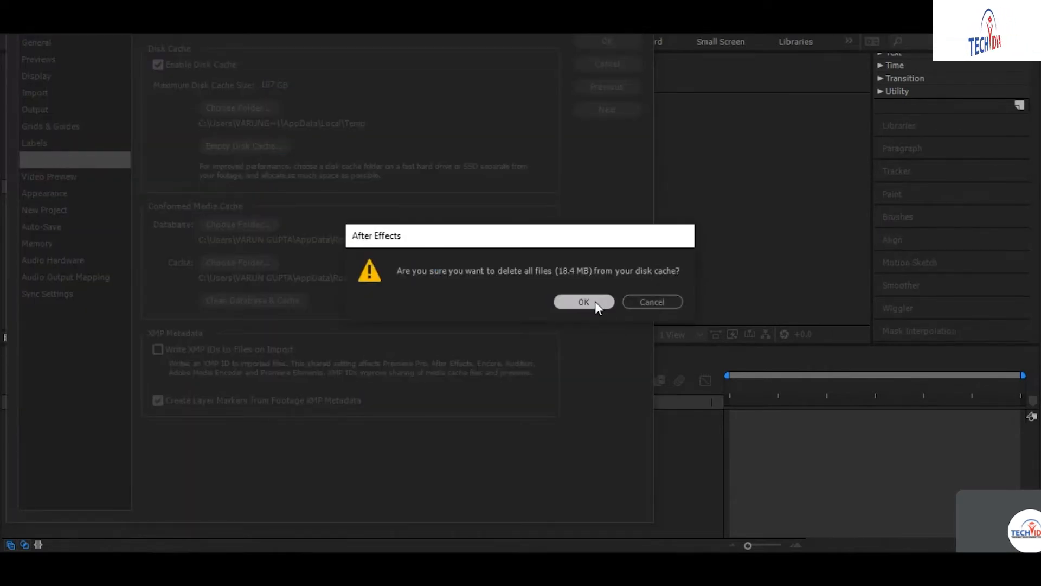
left_click(594, 302)
left_click(262, 301)
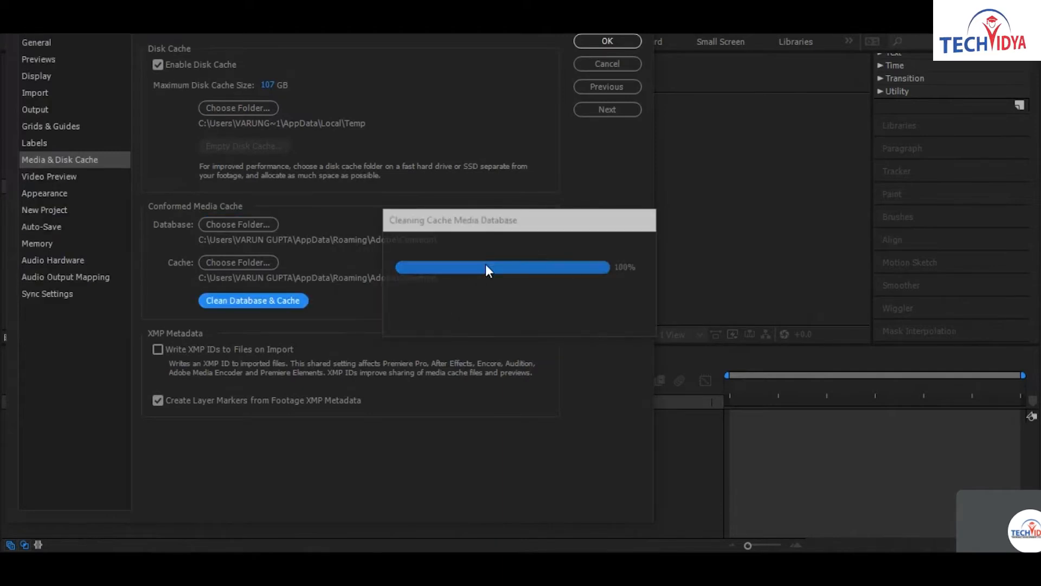
left_click(607, 63)
Start a new composition and name it comp in its settings
right_click(65, 258)
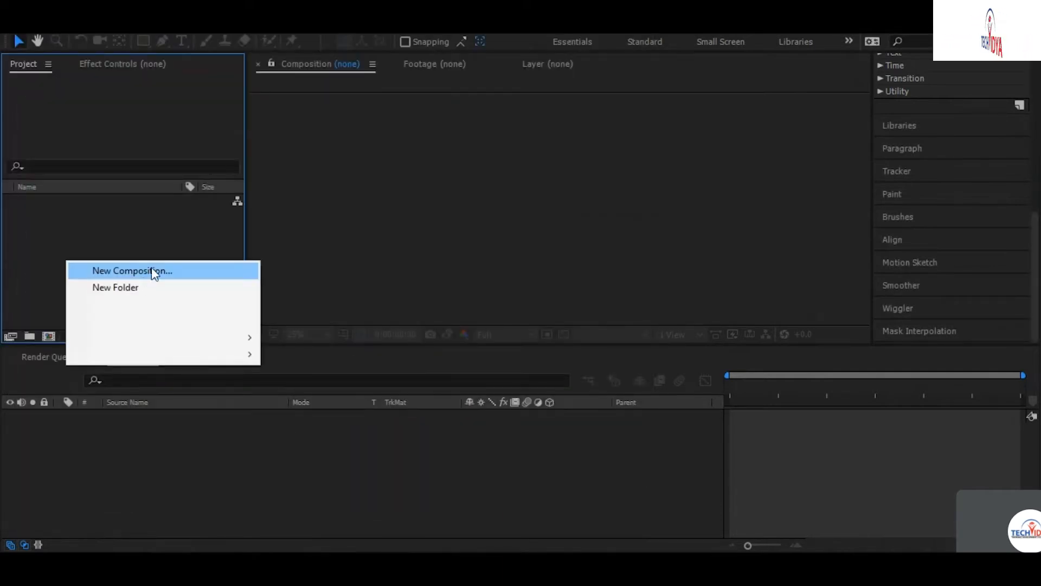
left_click(155, 271)
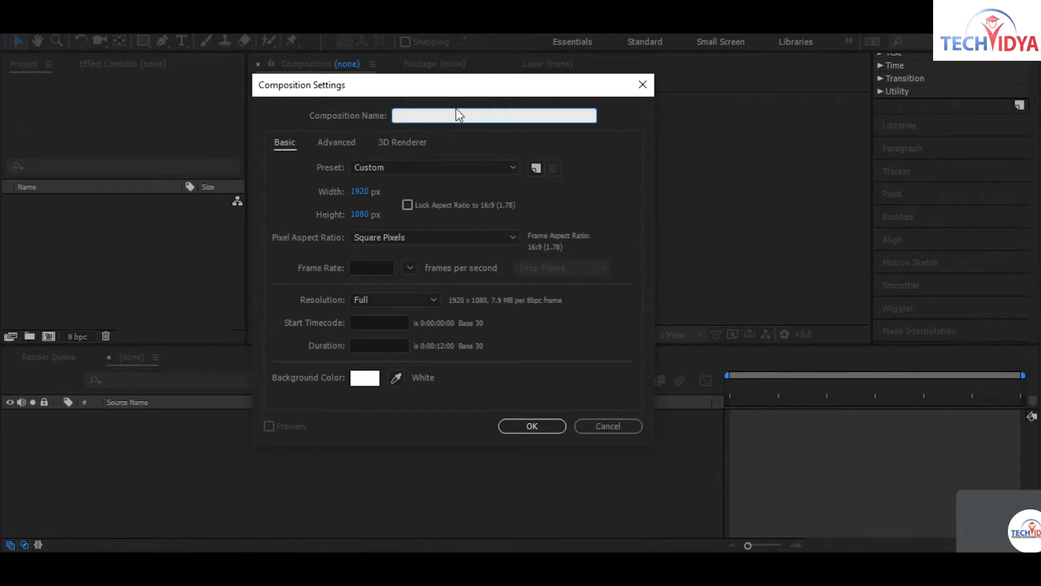
type("comp")
key("Tab")
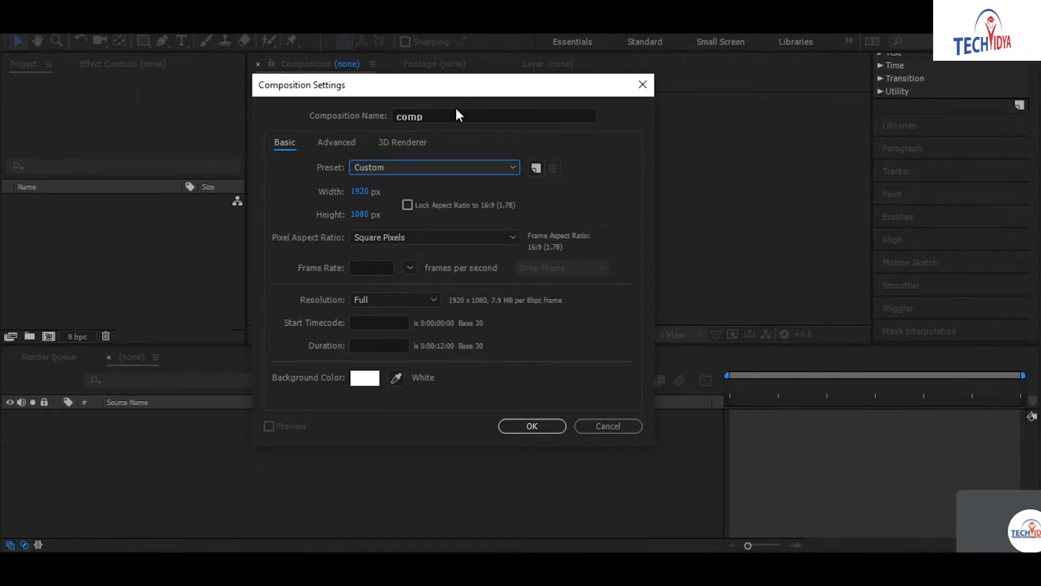
Apply the HDV 1080 25 preset to the composition and set its width to 1920 px
left_click(446, 169)
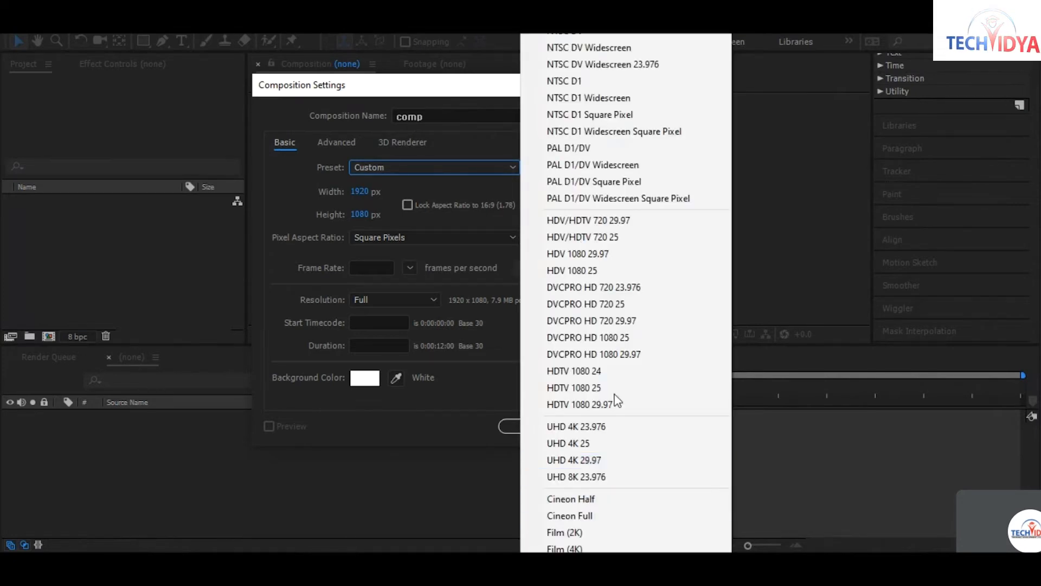
left_click(635, 270)
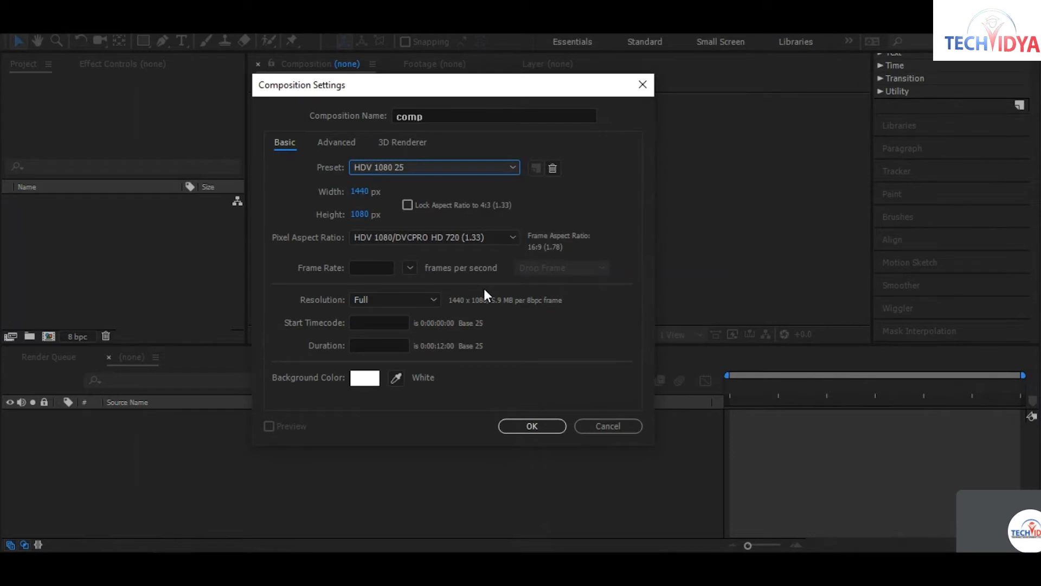
left_click(358, 191)
type("1920")
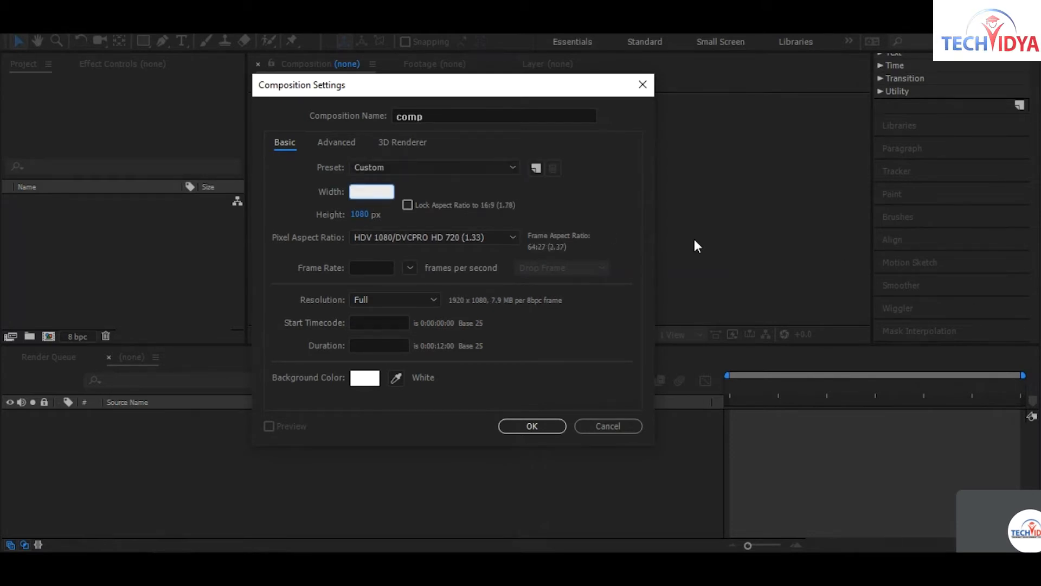
left_click(398, 178)
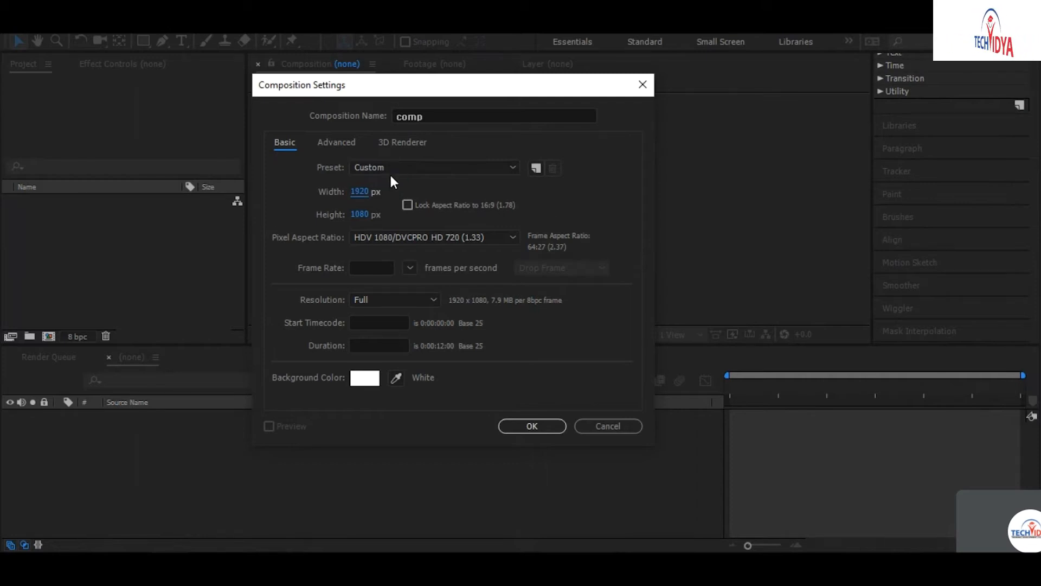
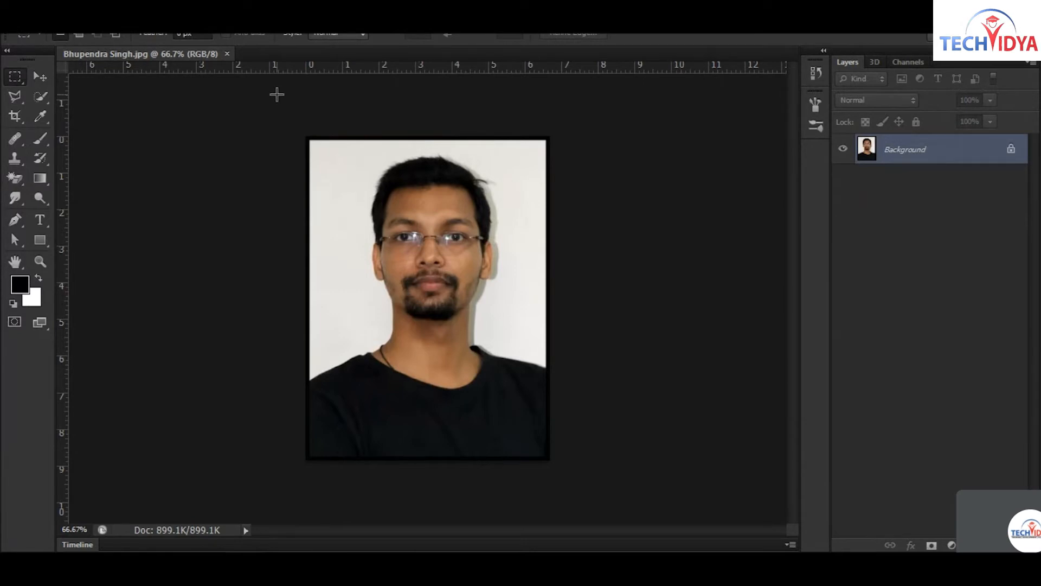
Magnify the portrait photo to 3200% to examine its individual pixels
key("ctrl+plus")
key("ctrl+plus")
key("ctrl+plus")
key("ctrl+plus")
key("ctrl+plus")
key("ctrl+plus")
key("ctrl+plus")
key("ctrl+plus")
key("ctrl+plus")
key("ctrl+plus")
key("ctrl+plus")
key("ctrl+plus")
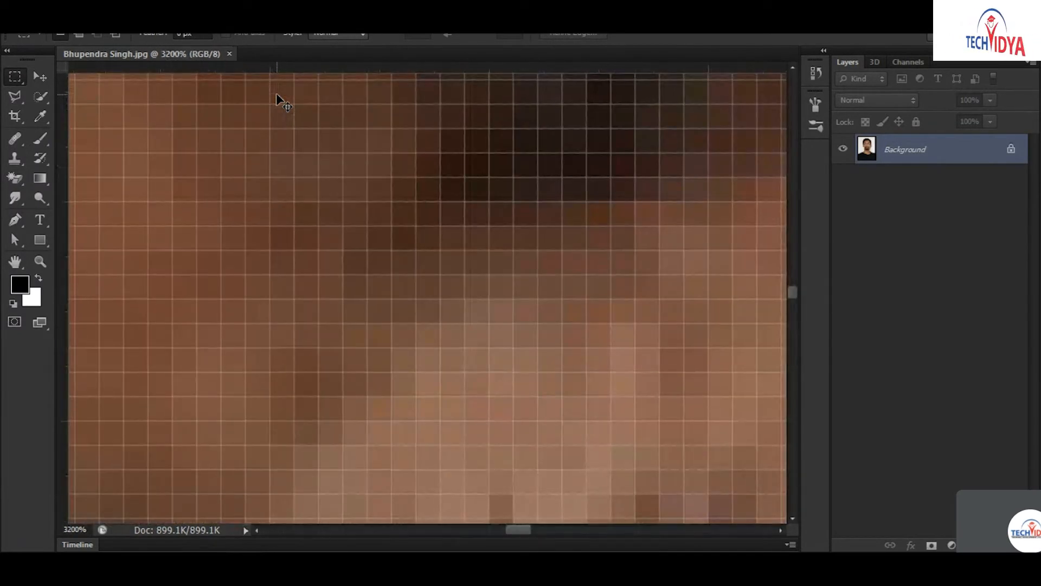
Compare the magnified photo with the pixel grid hidden and shown, and clear the one-pixel selection
key("ctrl+h")
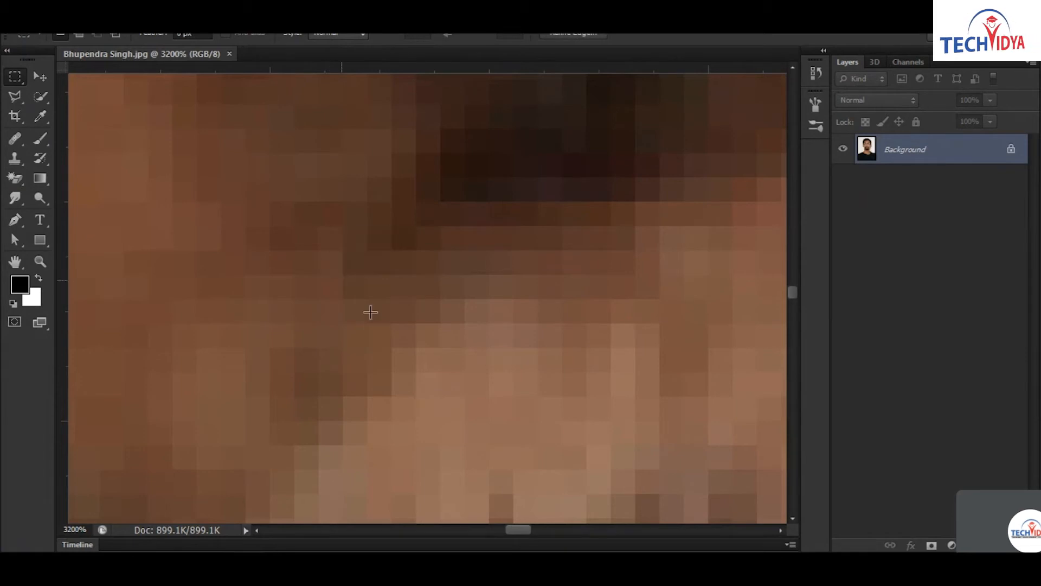
key("ctrl+h")
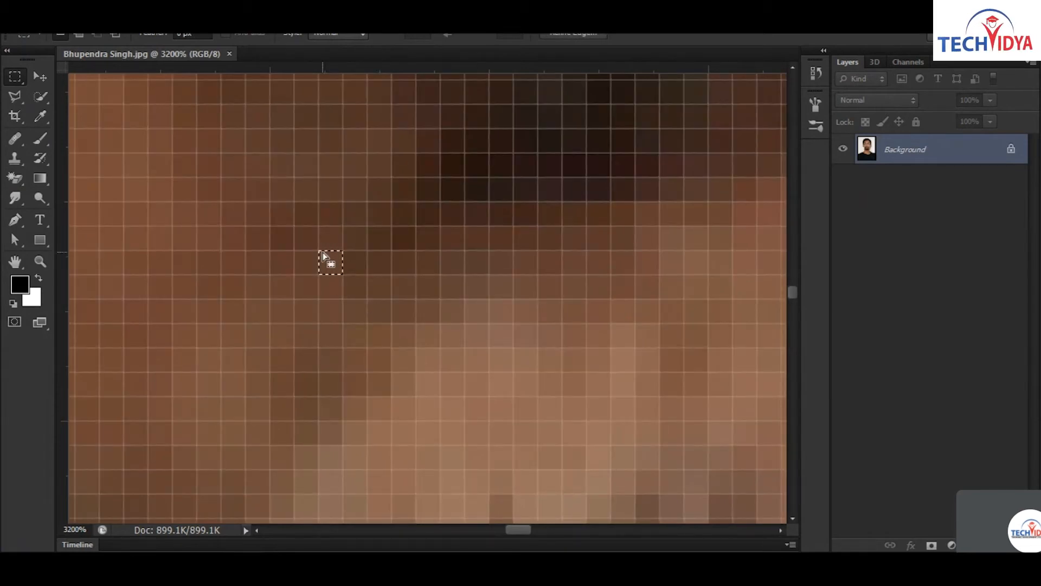
left_click(358, 231)
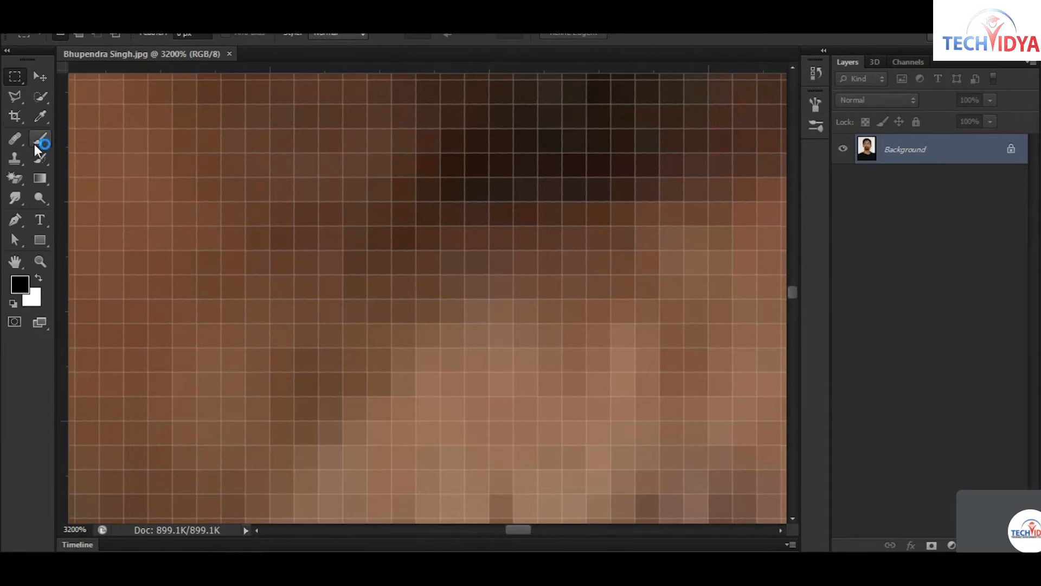
Sample the brown colour of a single skin pixel as the foreground colour with the Eyedropper
key("i")
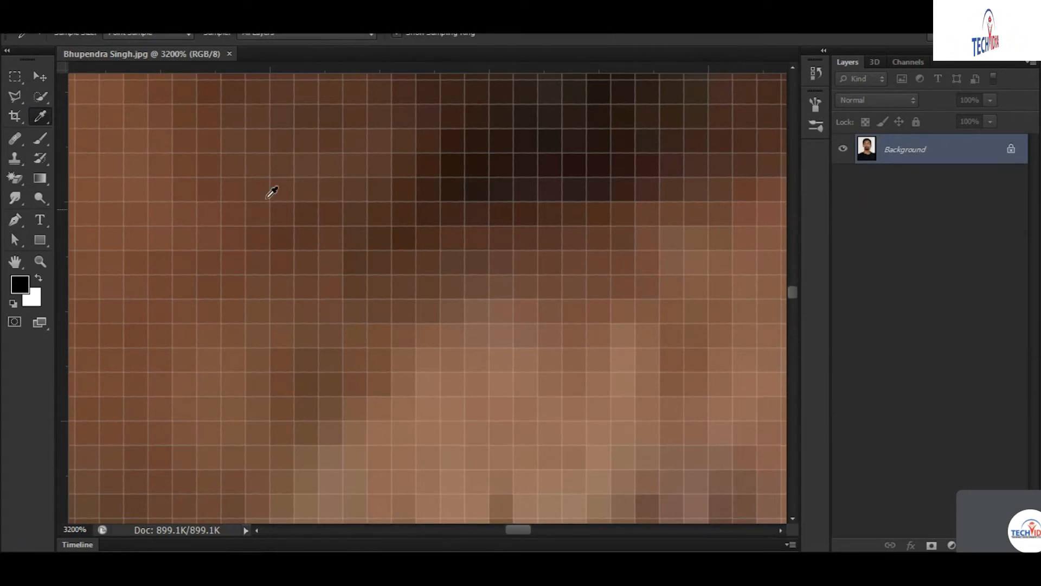
left_click(312, 239)
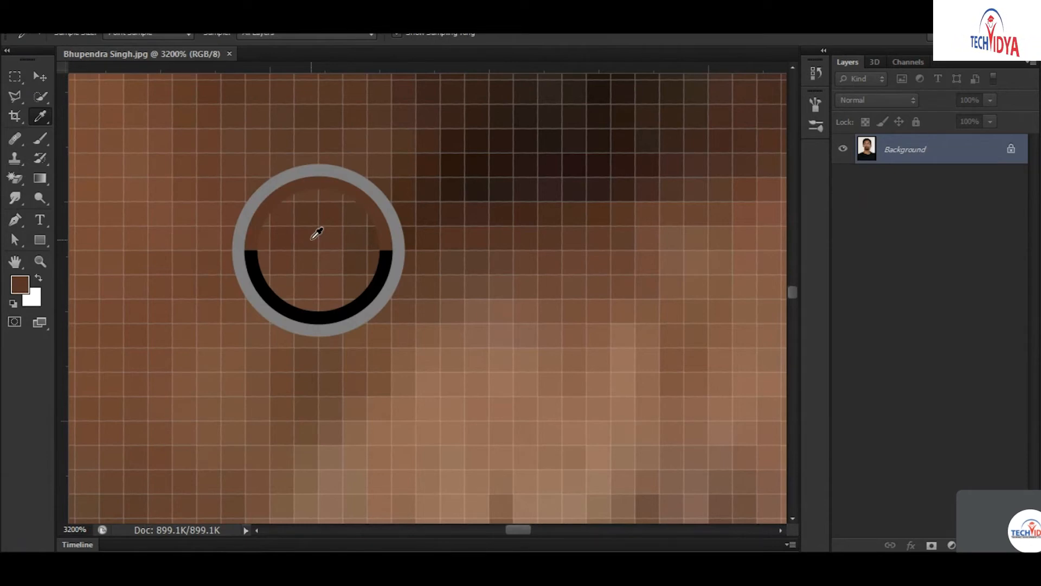
mouse_move(317, 233)
left_mouse_down()
mouse_move(302, 237)
mouse_move(311, 225)
mouse_move(315, 237)
left_mouse_up()
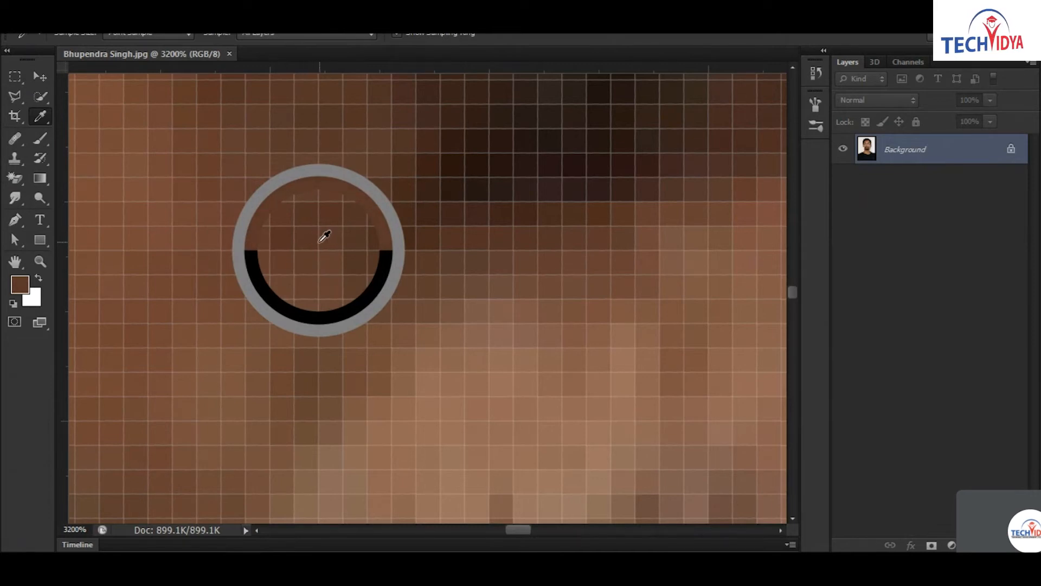
left_click_drag(309, 240, 309, 241)
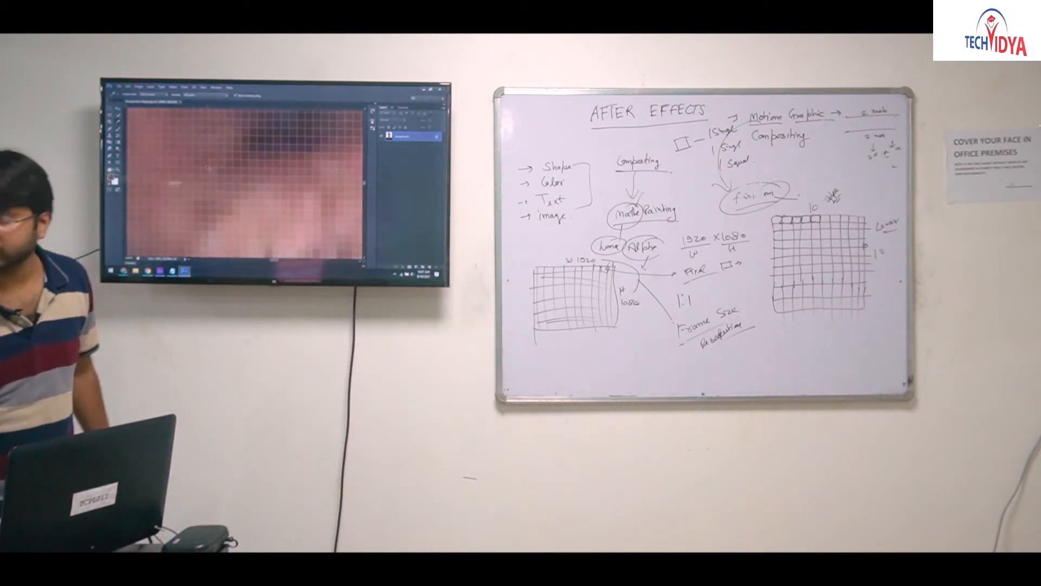
key("ctrl+0")
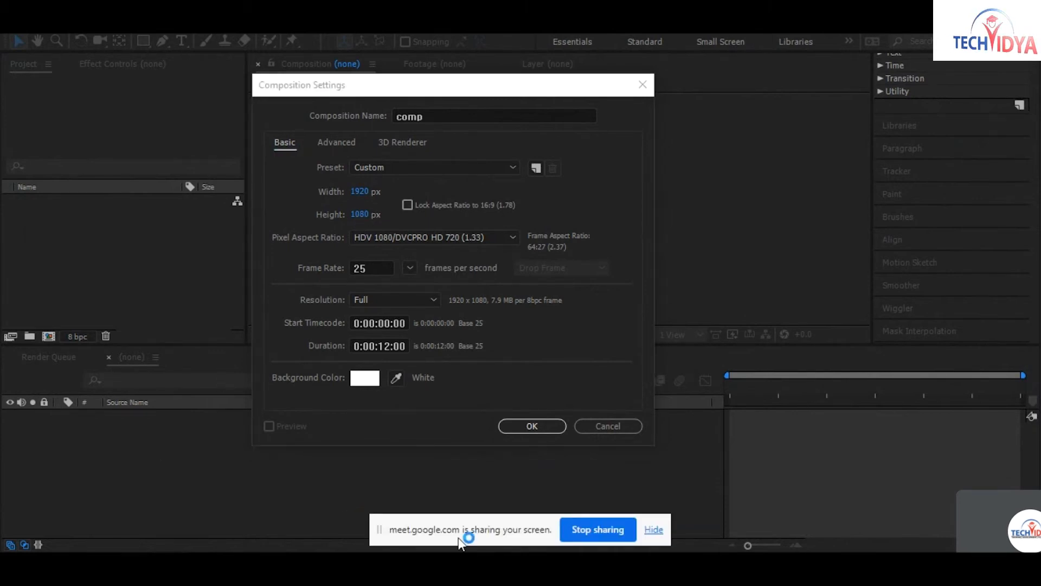
Hide the screen-sharing notice, switch to Chrome and open the Google homepage in a new window
left_click(661, 534)
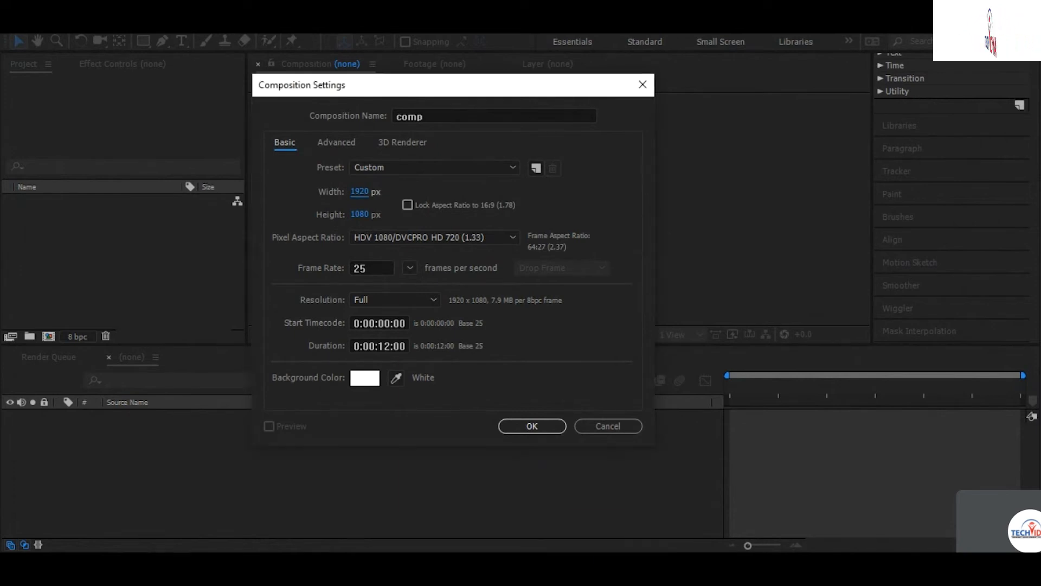
left_click(404, 490)
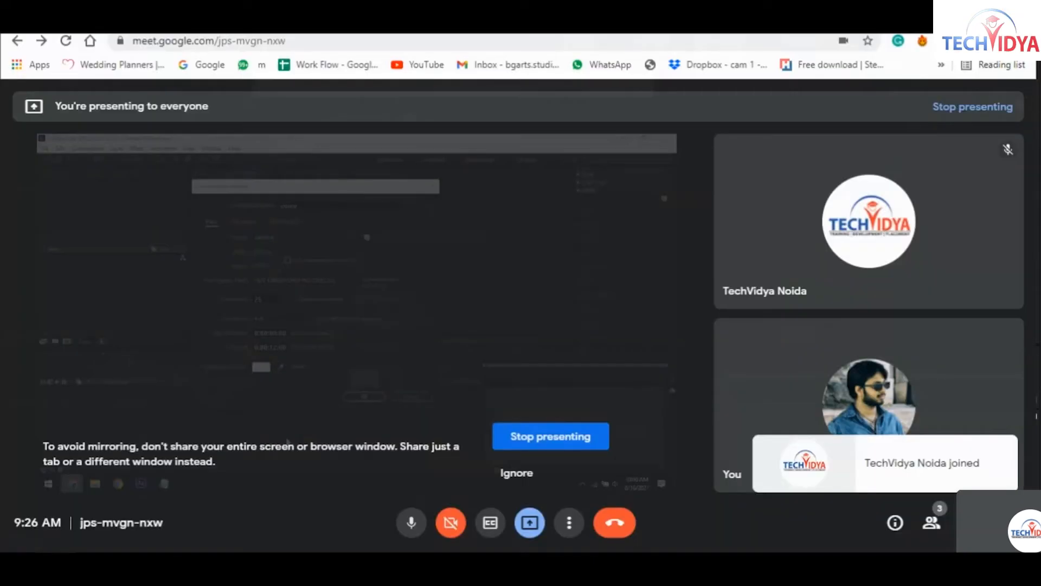
key("ctrl+n")
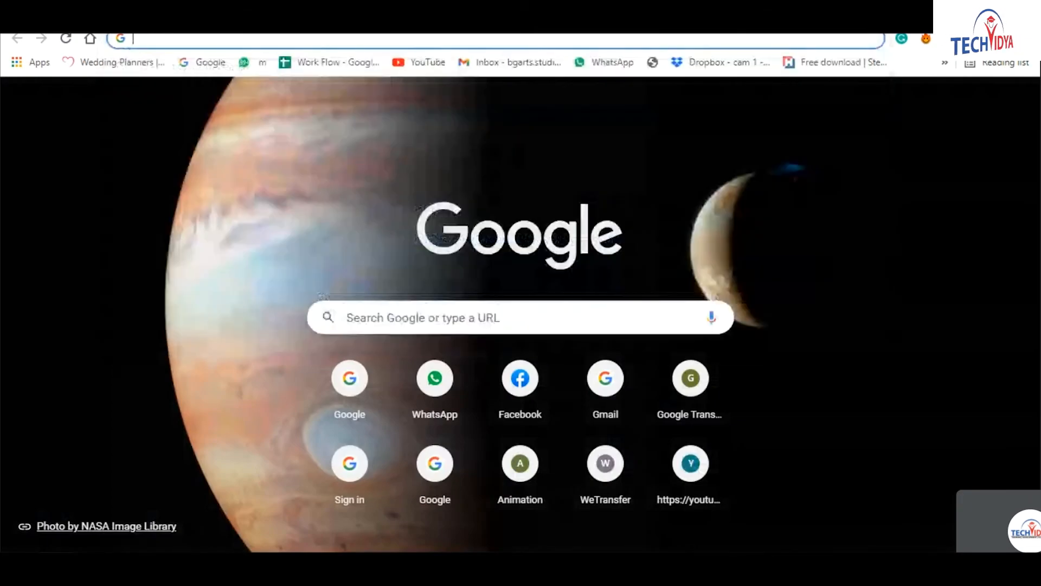
type("google")
key("Return")
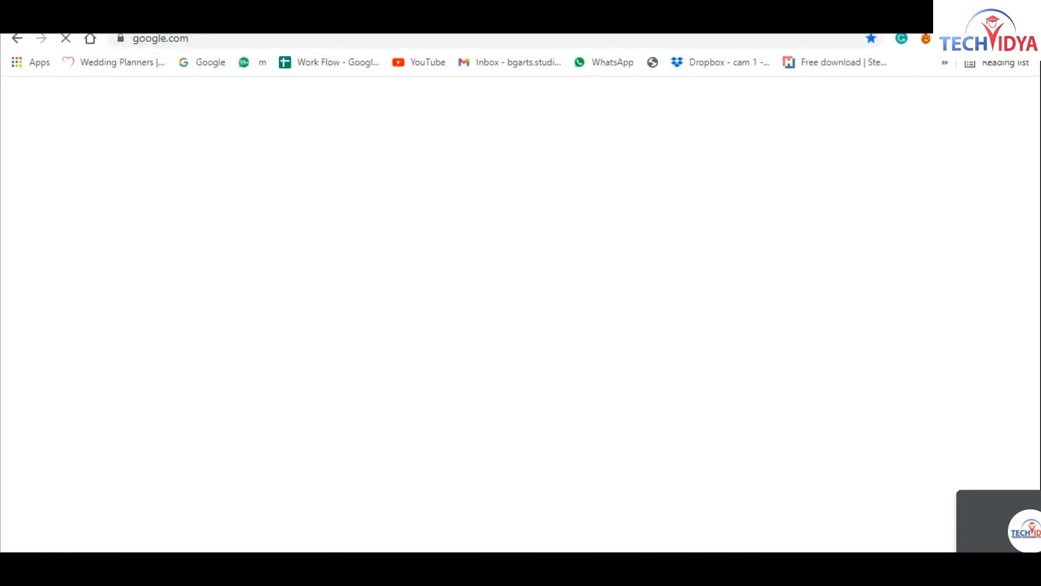
Search Google for "resolution" and skim the results for a definition that concerns video
type("r")
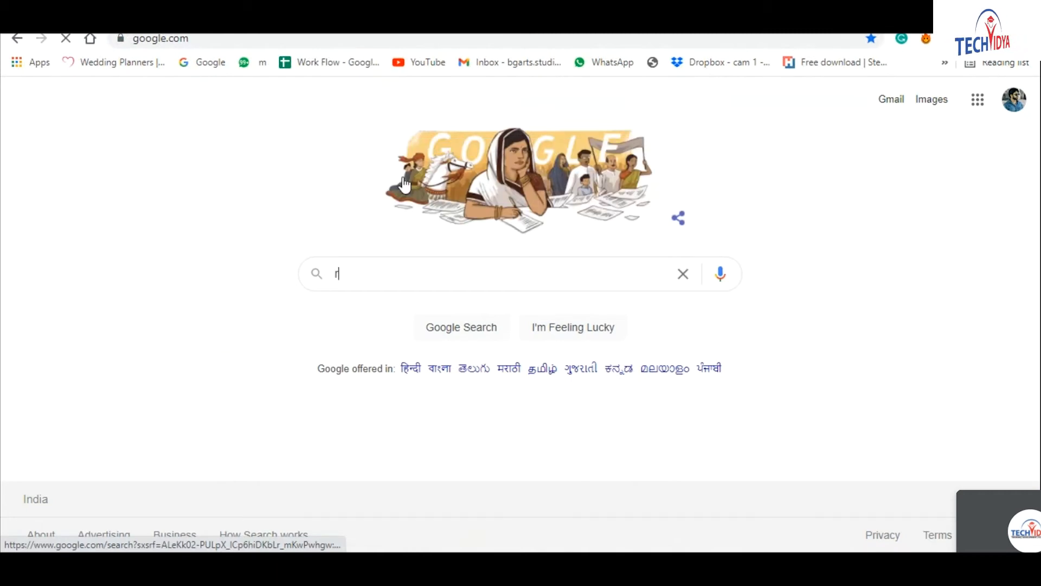
type("ssoluation")
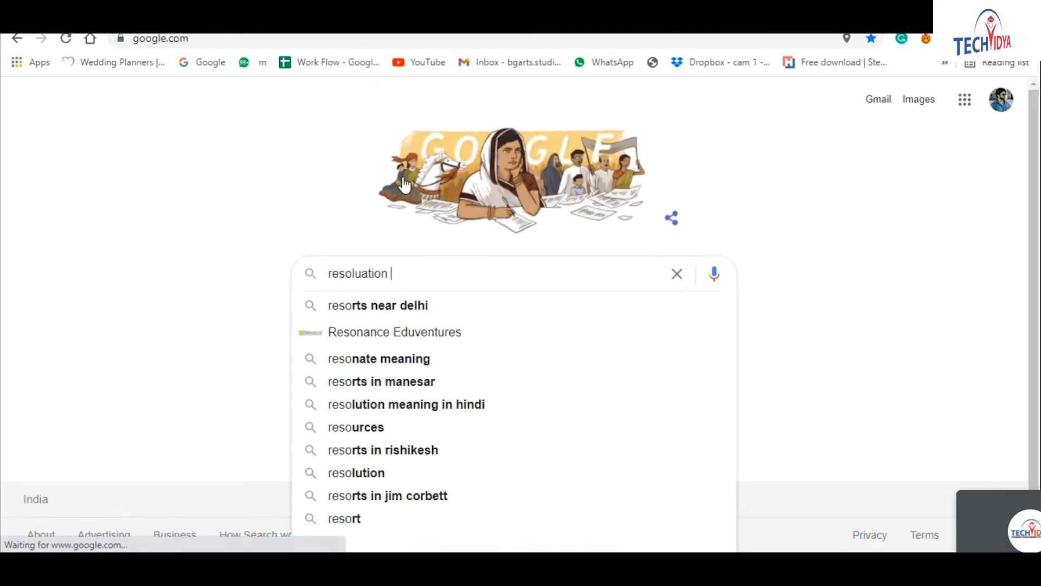
key("BackSpace")
key("Return")
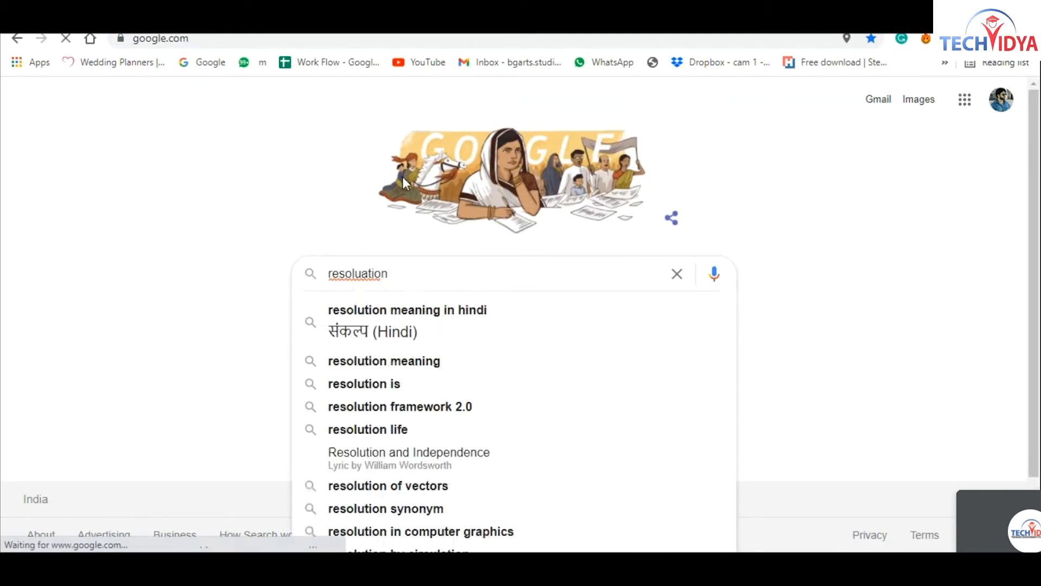
scroll(368, 377, "down", 6)
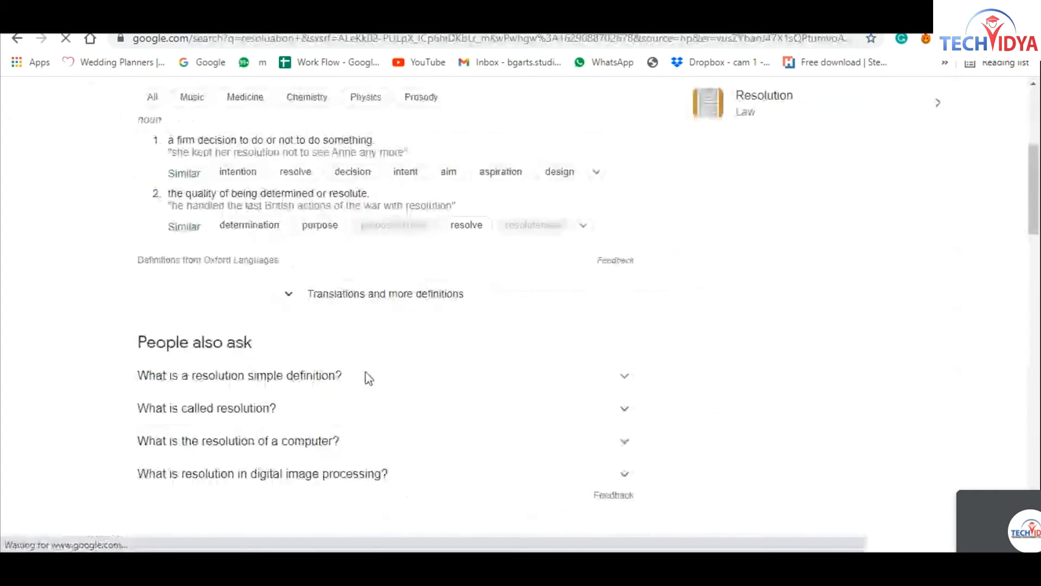
scroll(368, 378, "down", 3)
scroll(304, 388, "down", 1)
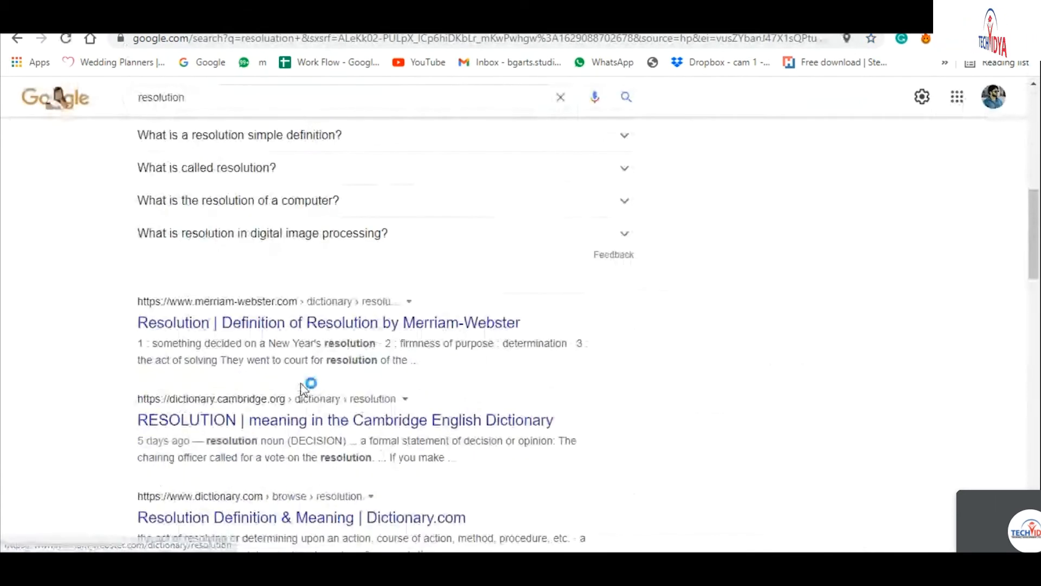
scroll(200, 200, "up", 5)
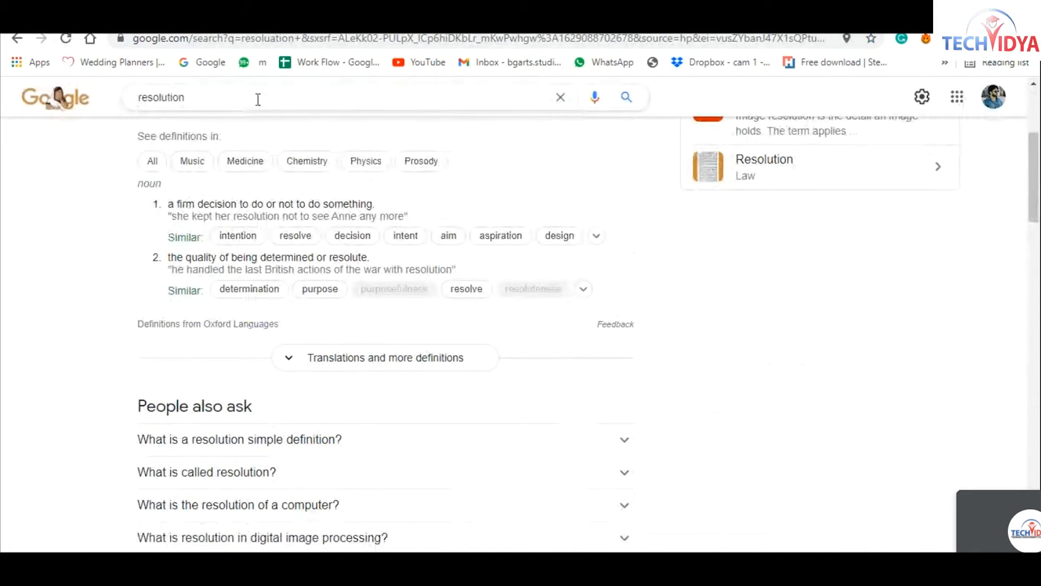
Change the search to "video resolution" and open the YouTube Help article on video resolution and aspect ratios in a separate tab
key("Home")
type("video")
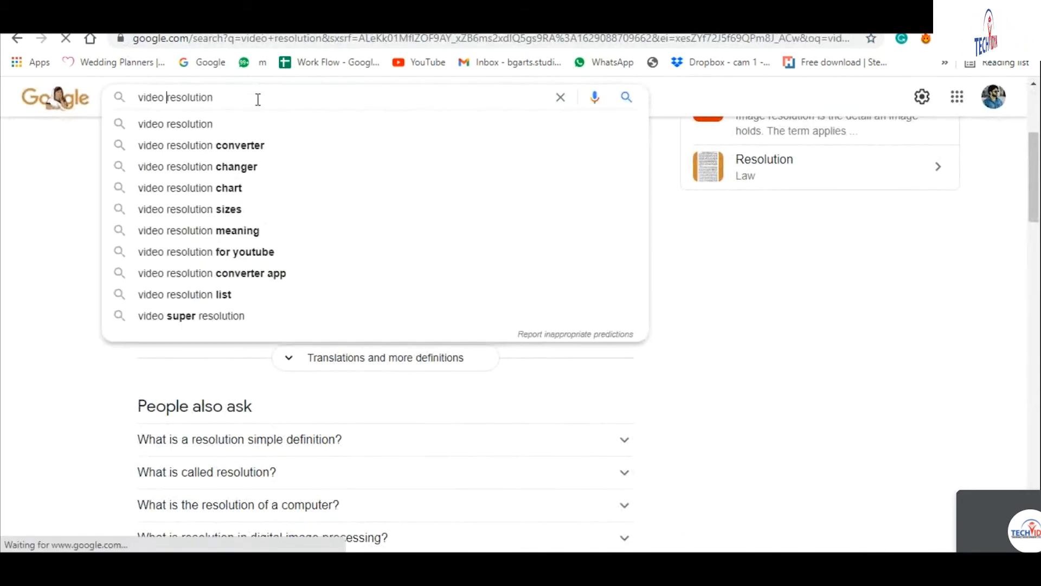
key("Return")
right_click(340, 249)
left_click(369, 255)
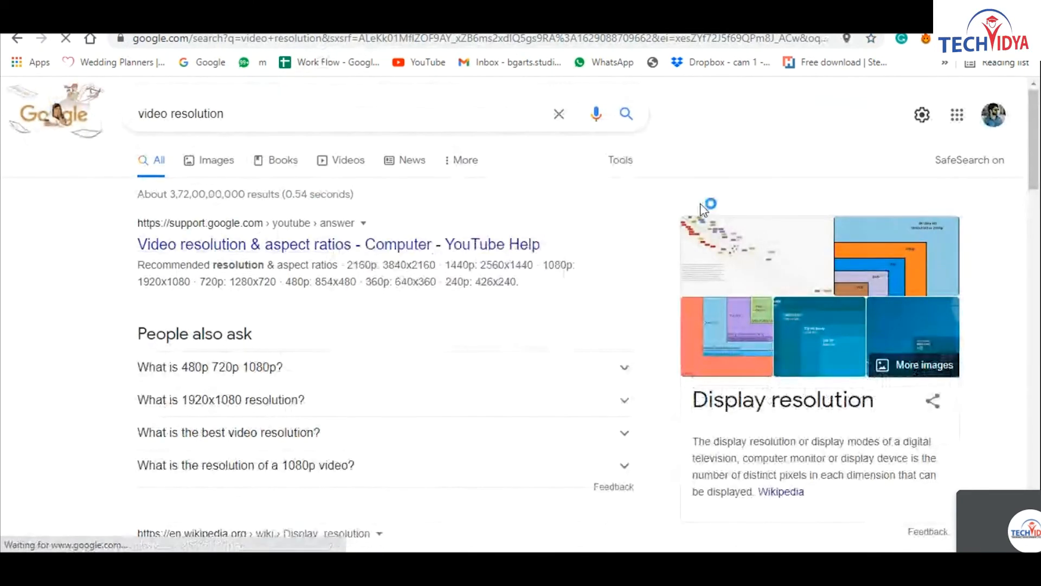
left_click(857, 15)
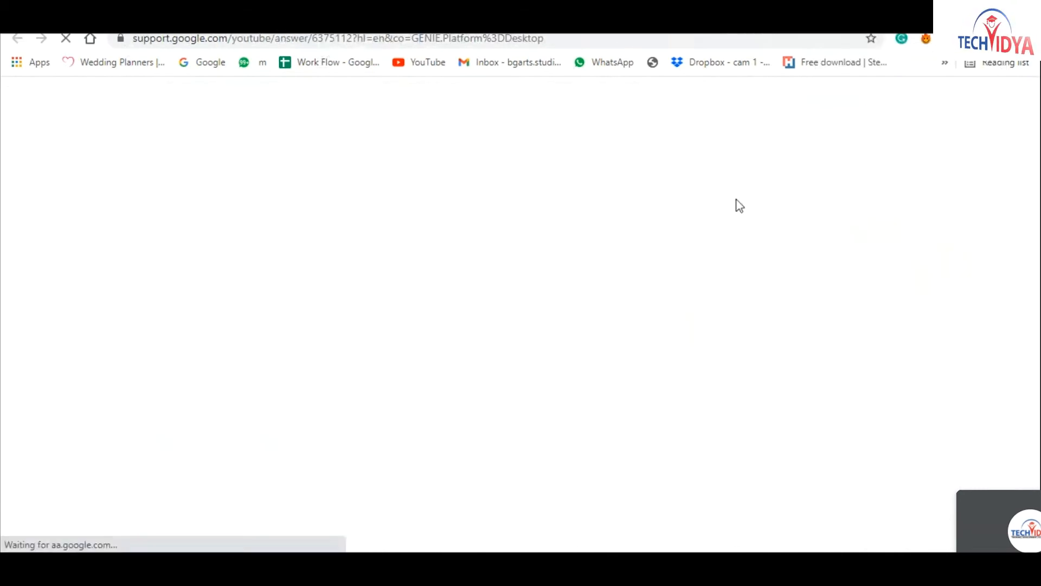
Find the article's recommended resolutions list and highlight the 2160p: 3840x2160 entry
scroll(608, 351, "down", 1)
scroll(611, 358, "down", 5)
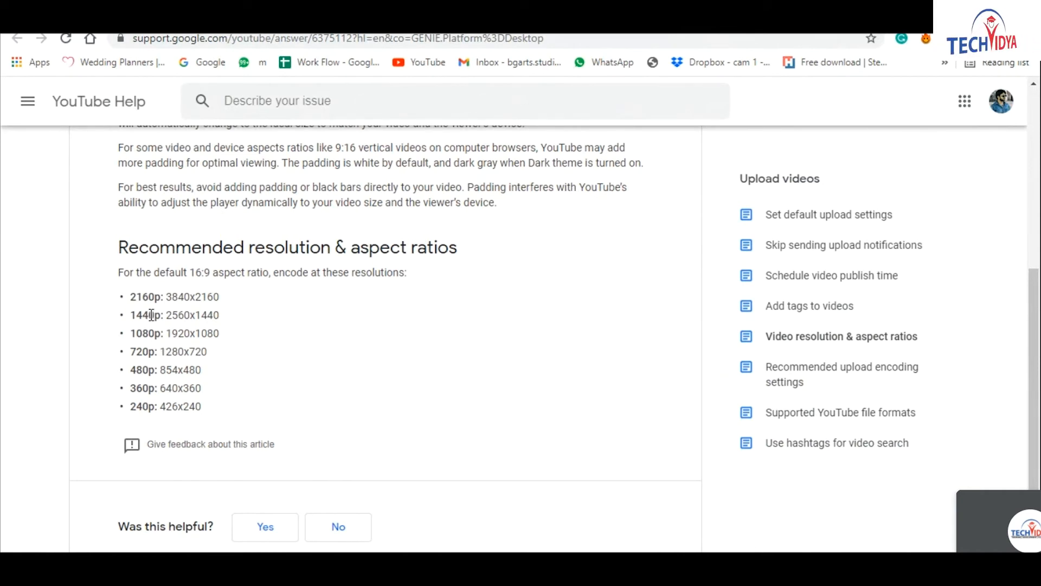
left_click_drag(161, 297, 224, 298)
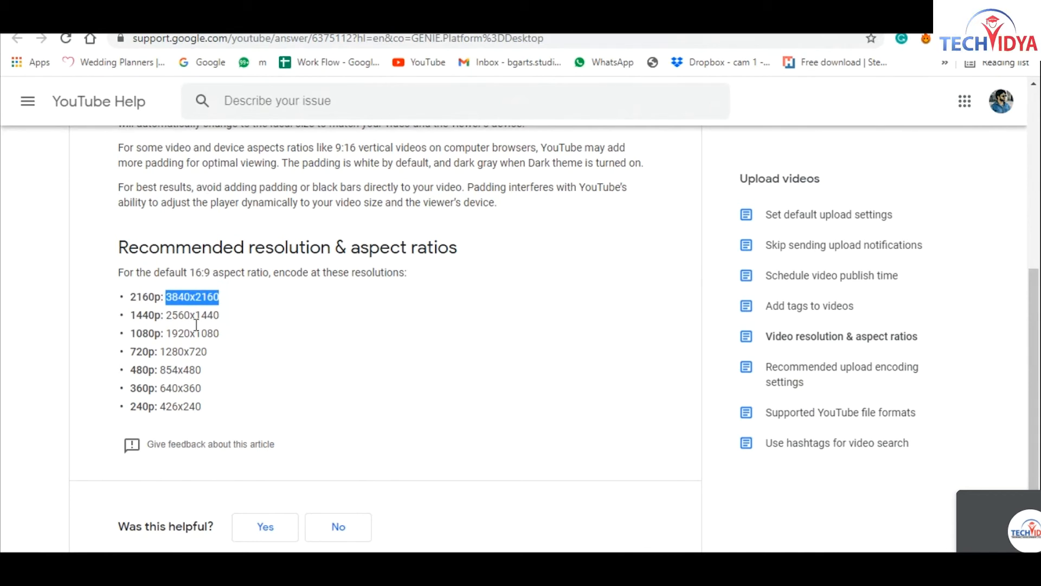
left_click(142, 310)
left_click_drag(131, 296, 228, 301)
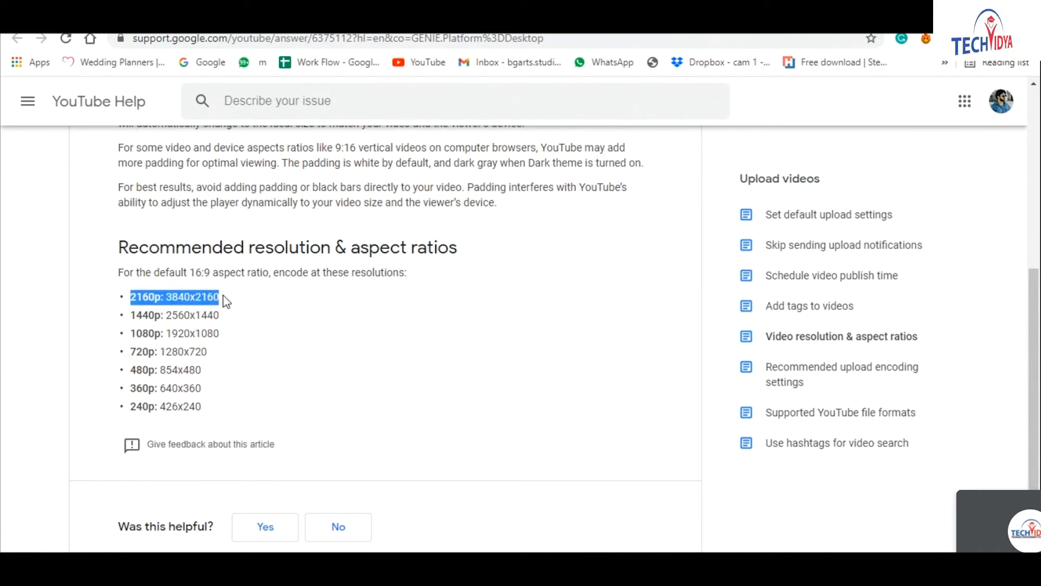
Open Notepad and write "4096 x 2160 ultra 4k" as the first line of the notes
key("super")
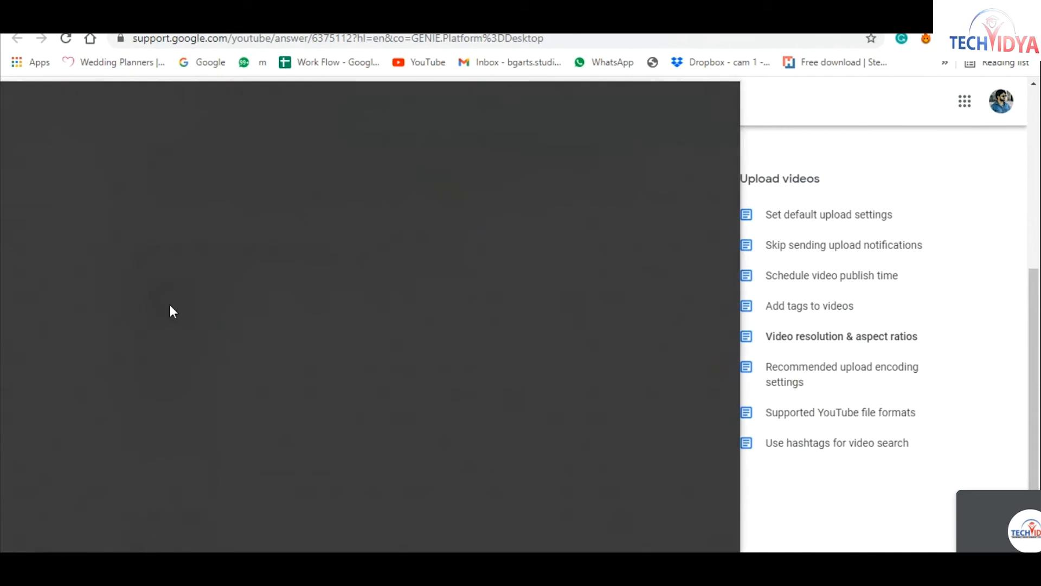
type("note")
key("Return")
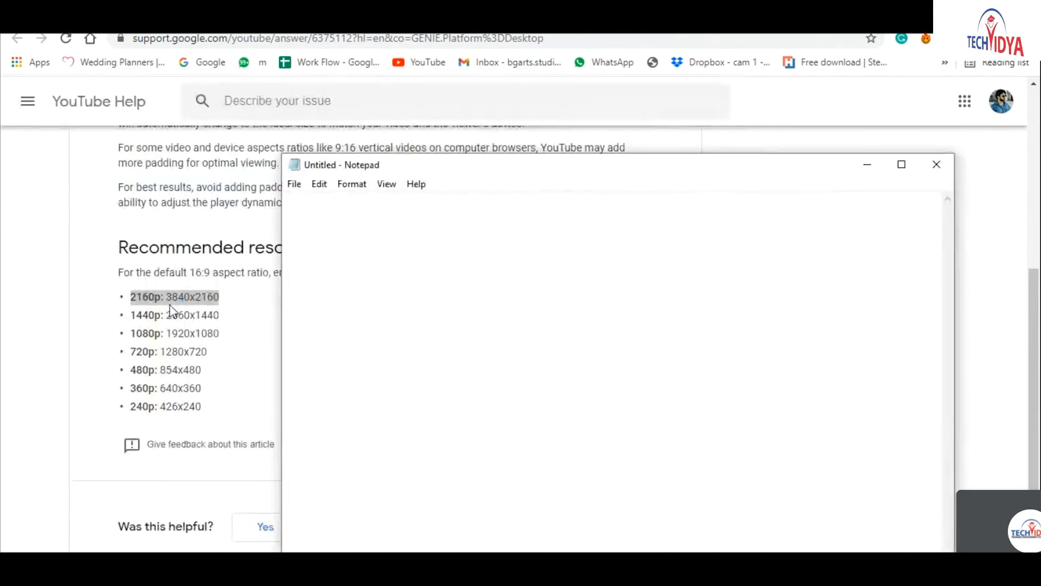
type("4096 x ")
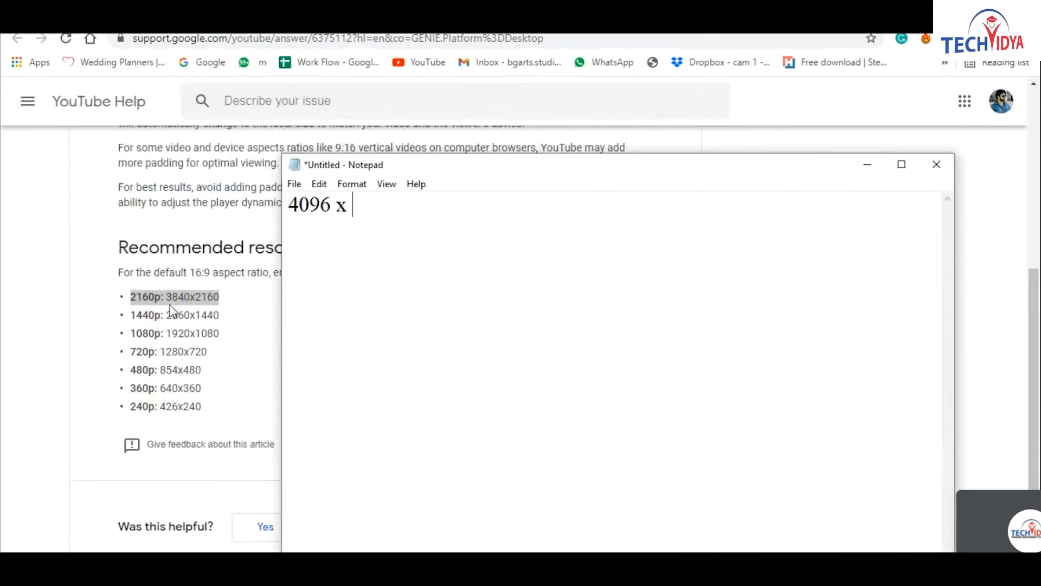
type("2160 ult")
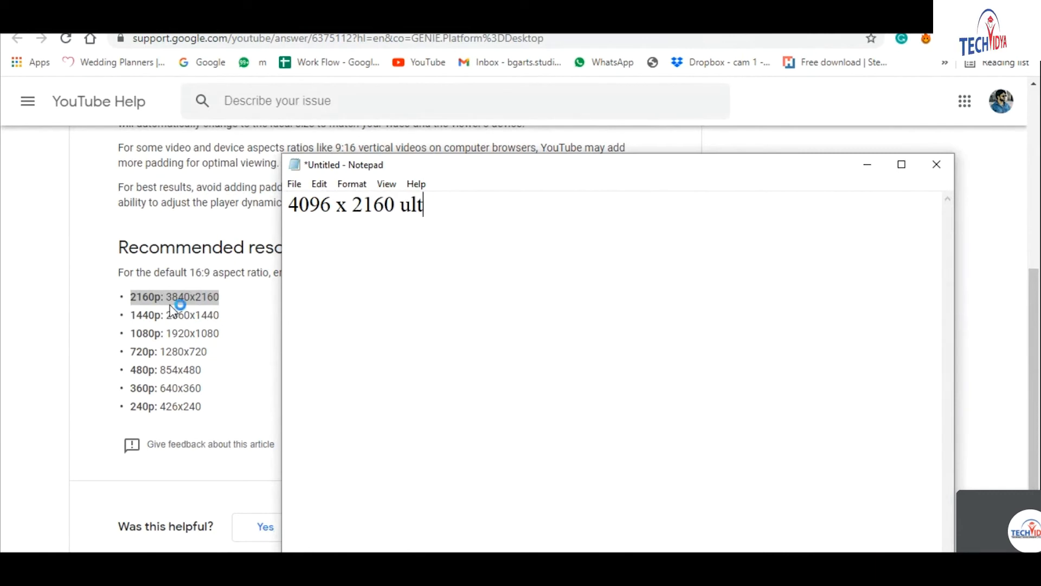
type("ra 4k")
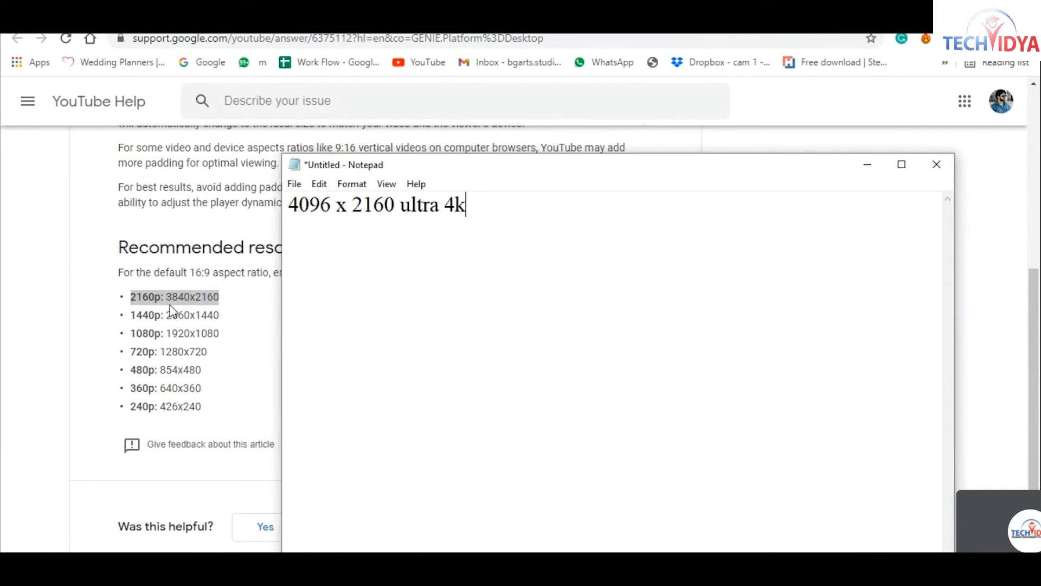
key("Return")
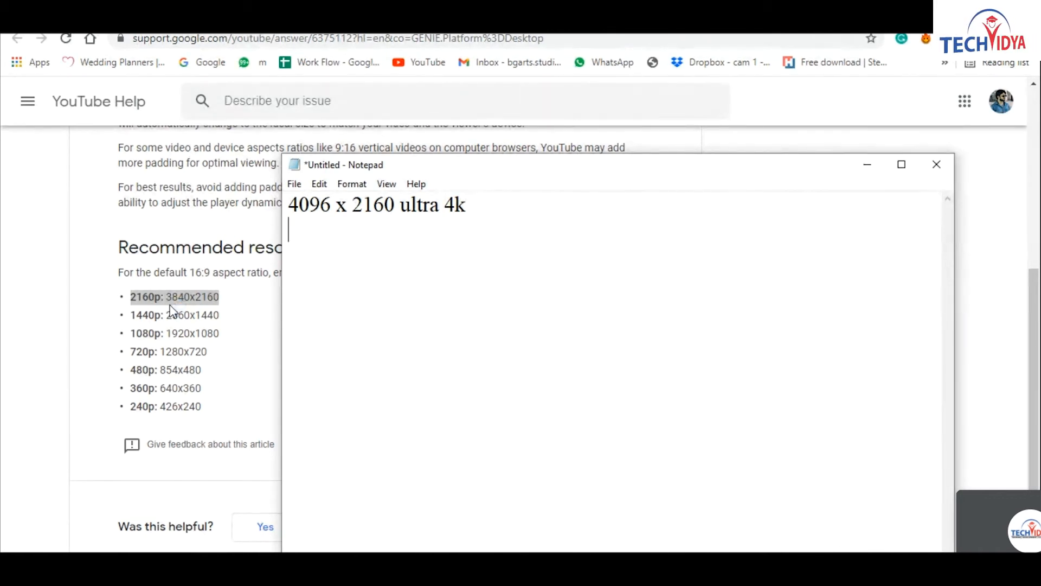
Add a "16k" line to the notes and, below a gap, the lines "general" and "2K"
type("16k")
key("Return")
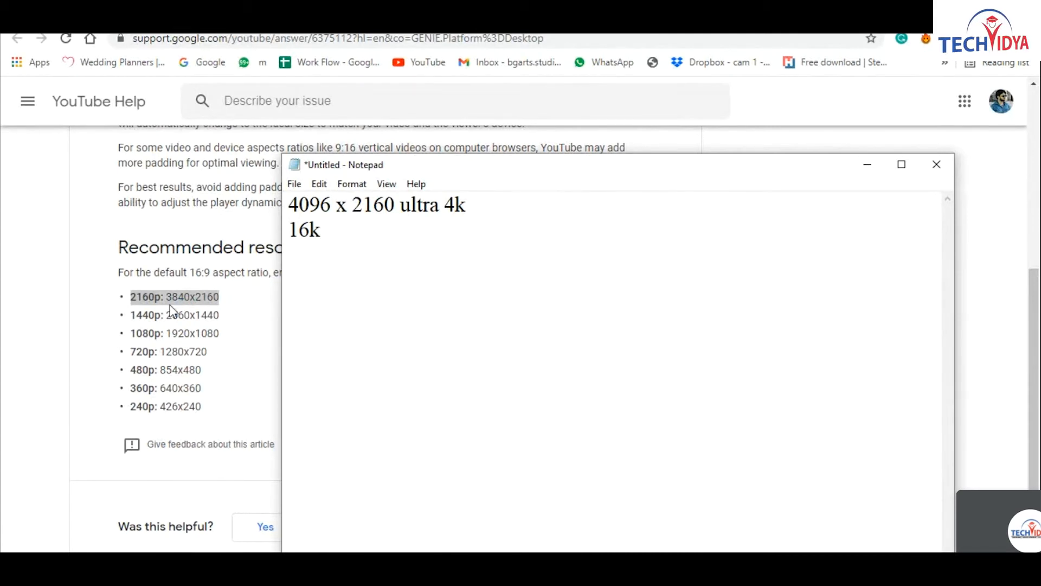
key("Return")
type("general")
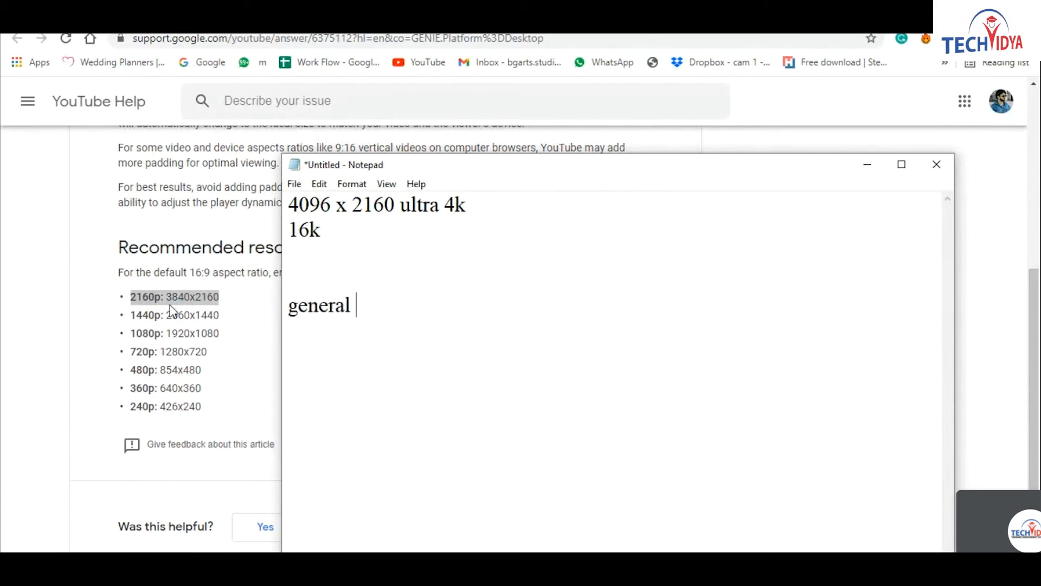
key("Return")
type("2K")
key("Return")
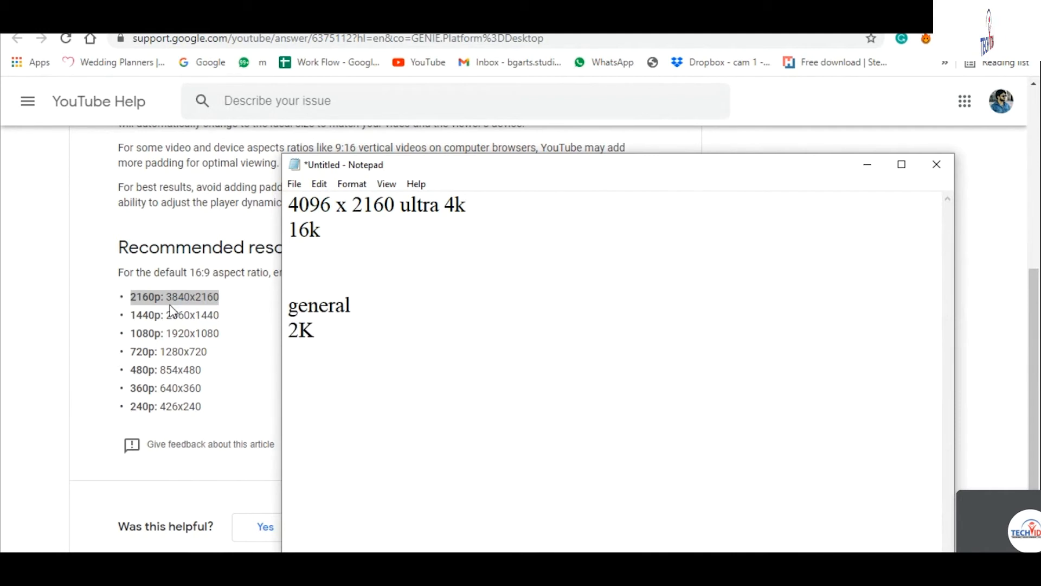
Write "2048 x 1080 2k" on the line below "2K" in the notes
type("2040")
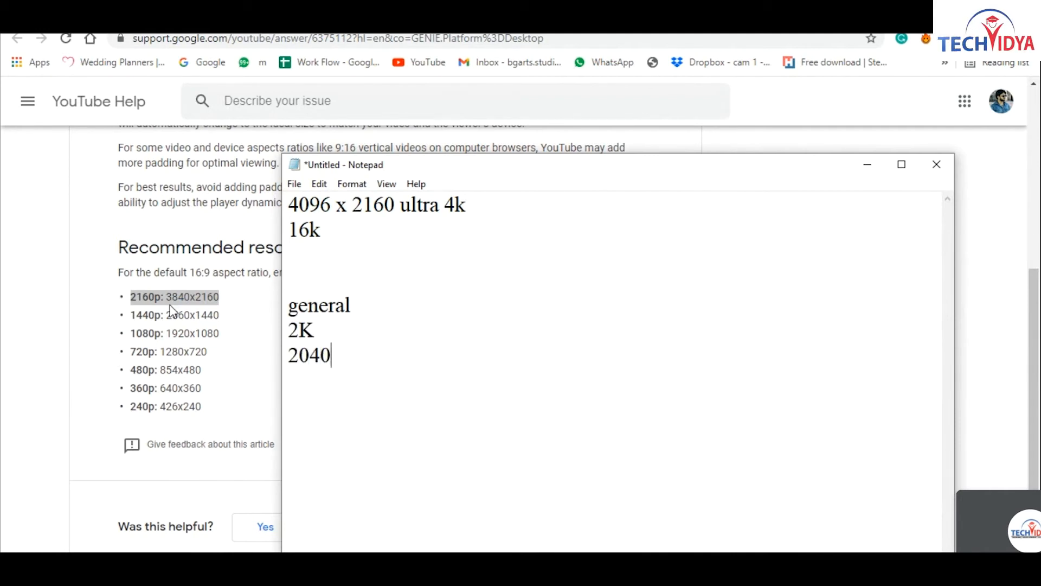
key("BackSpace")
type("8 x 108")
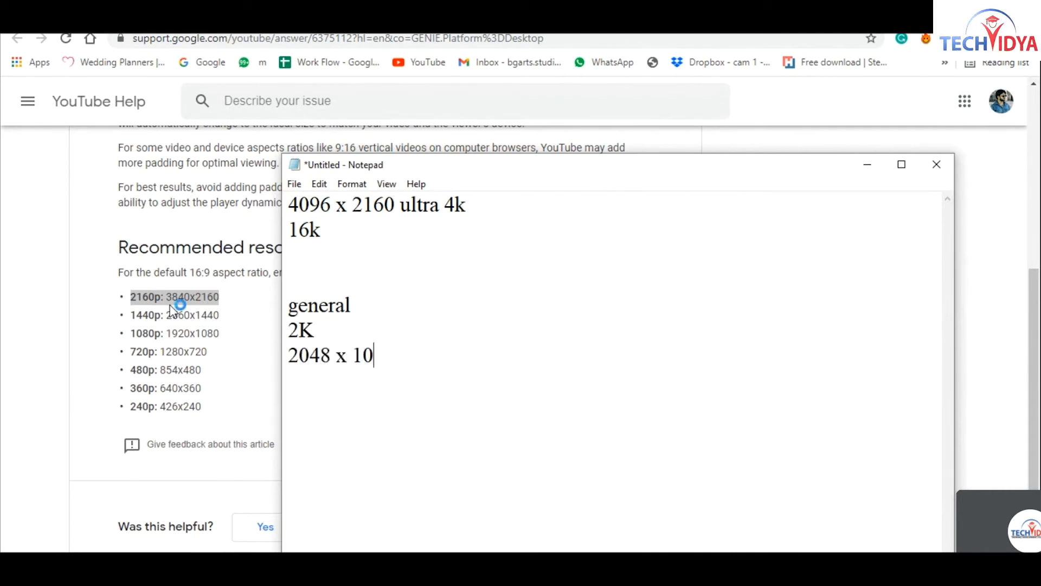
type("0 2")
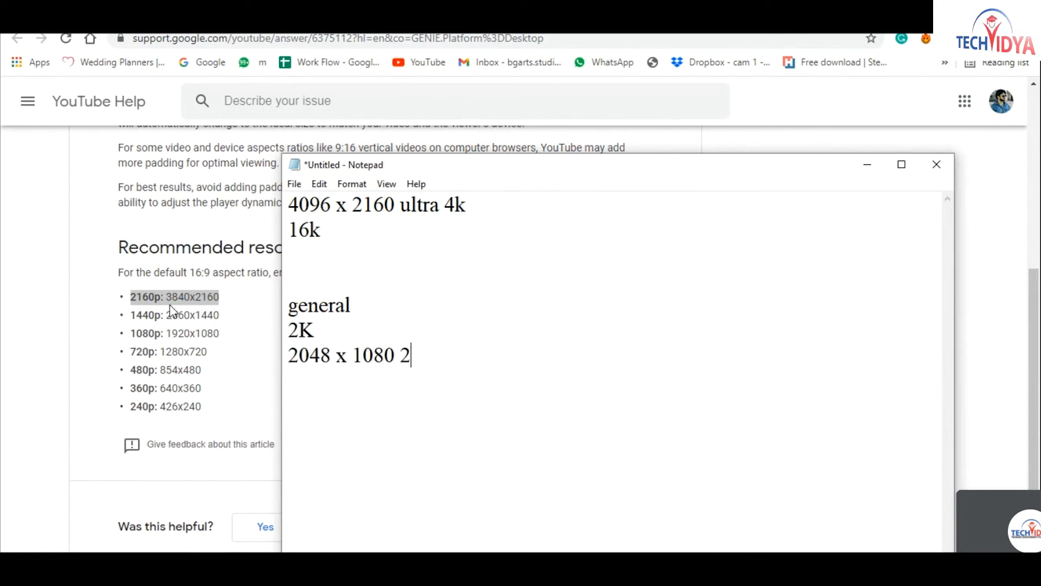
key("BackSpace")
type("u")
key("BackSpace")
type("2k")
key("Return")
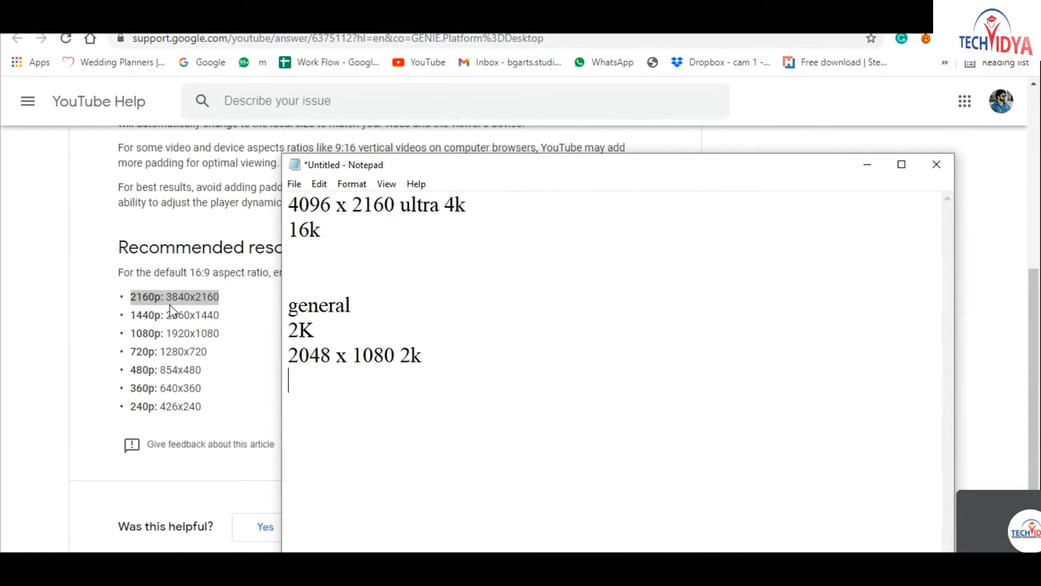
Add the lines "full" and "1920 x 1080" to the notes and highlight the 1920 x 1080 entry
type("full")
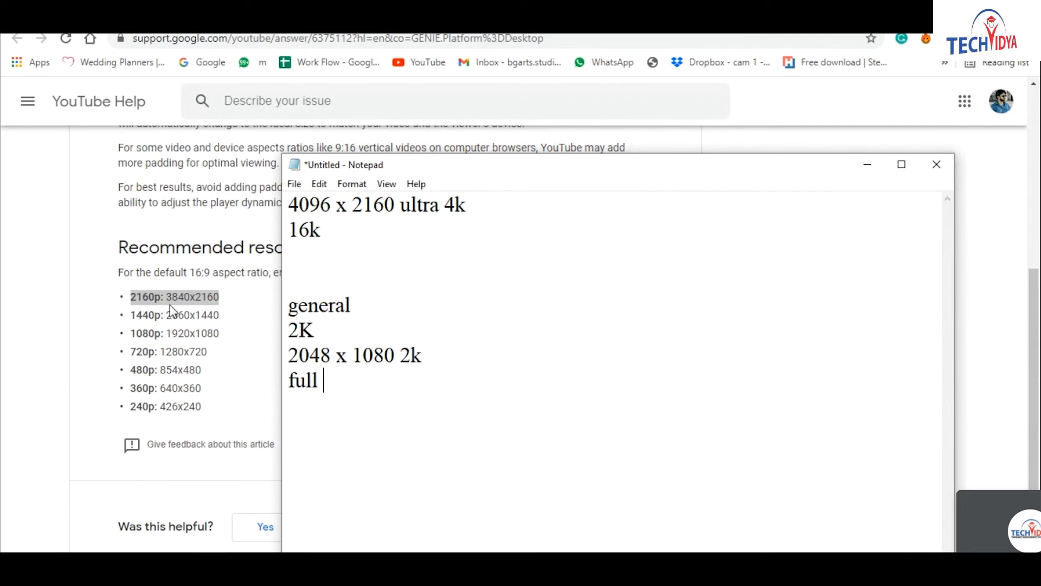
key("Return")
type("192")
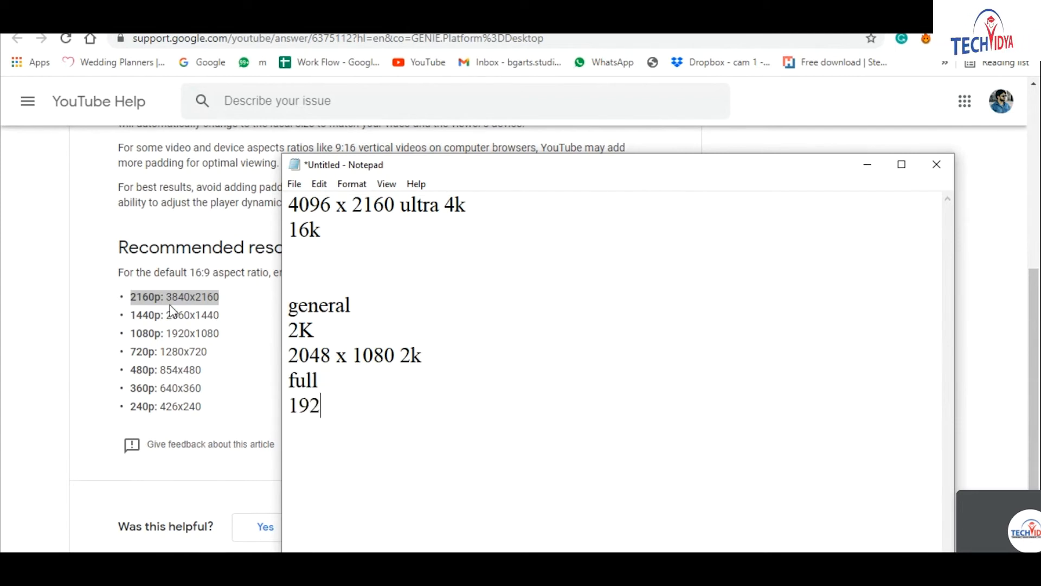
type("0 x 1080")
left_click(170, 305)
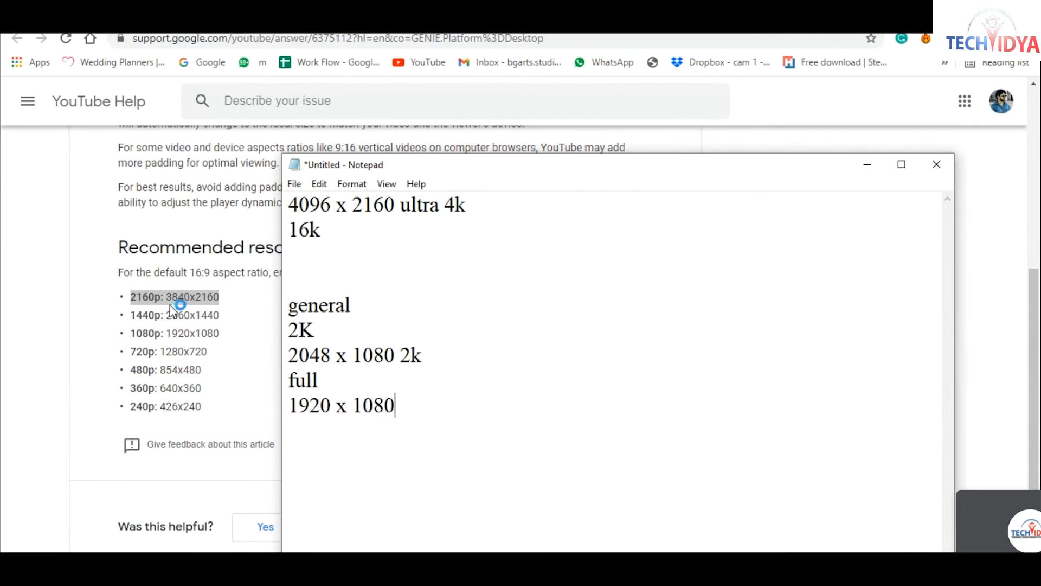
key("alt+Tab")
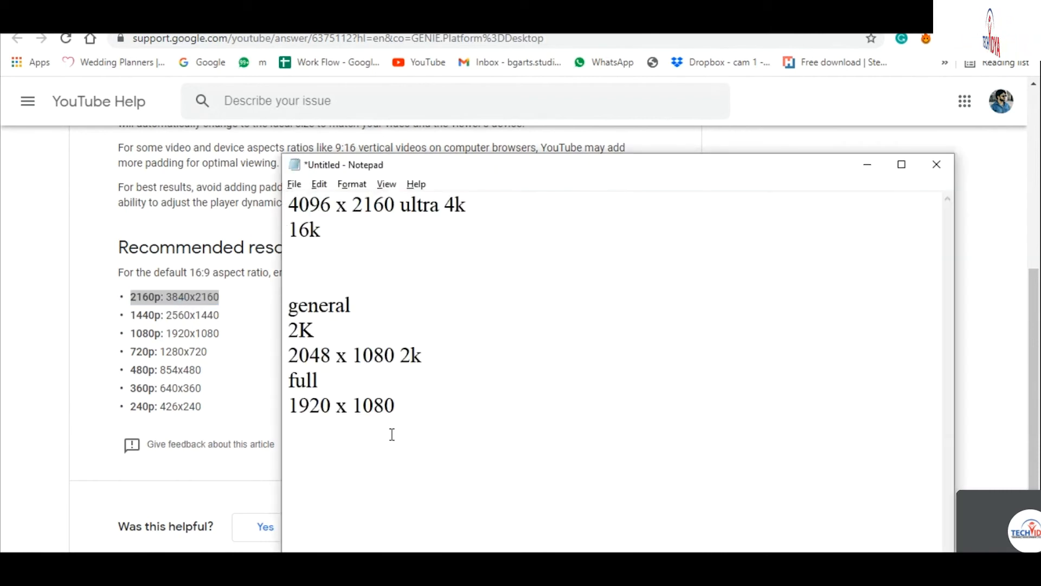
left_click_drag(410, 415, 263, 384)
Switch back to After Effects and create the composition "comp" with the settings already entered
key("alt+Tab")
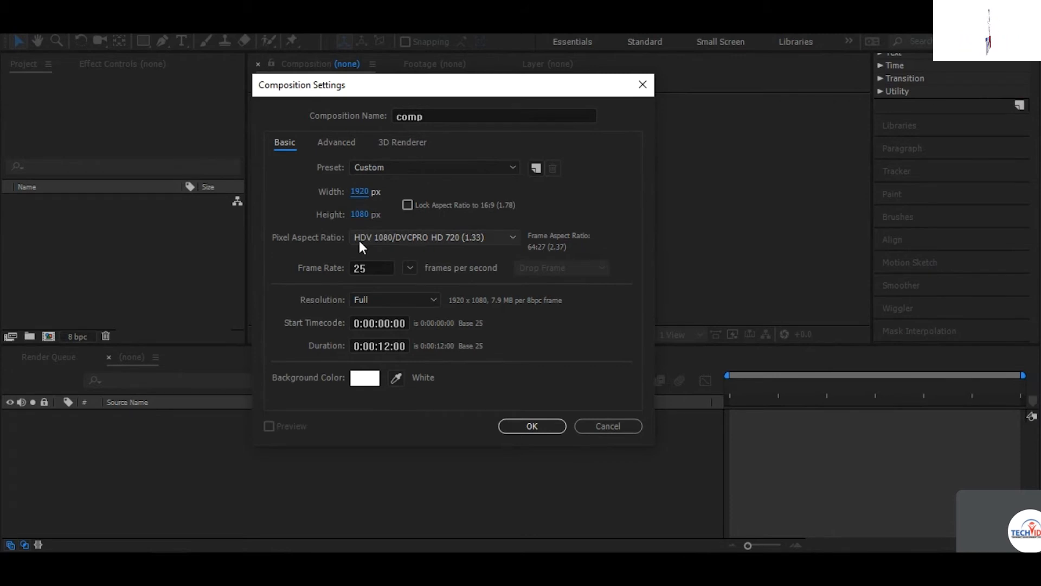
left_click(561, 427)
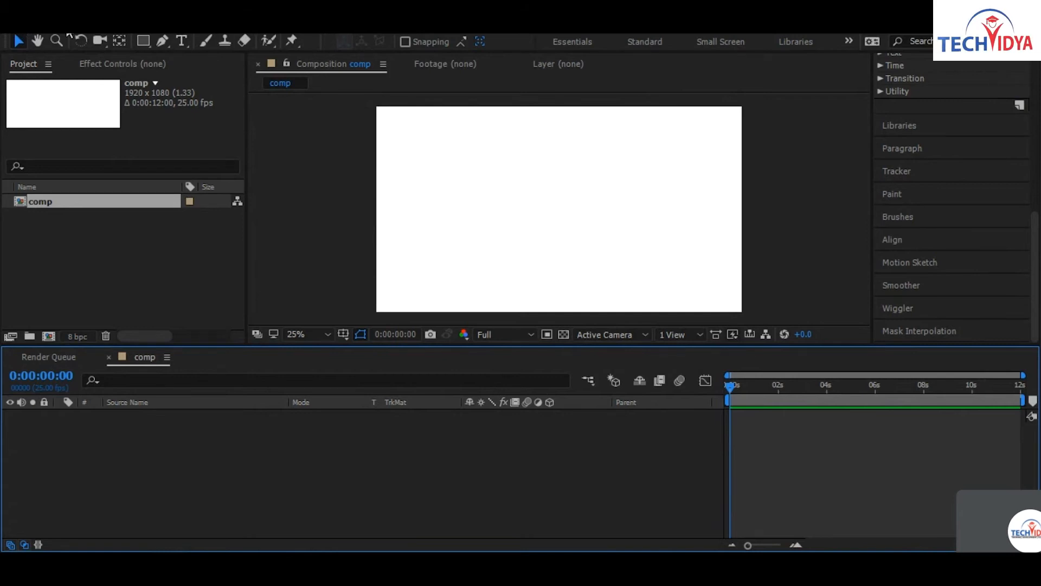
View the empty Effect Controls panel and the empty Footage viewer
left_click(99, 41)
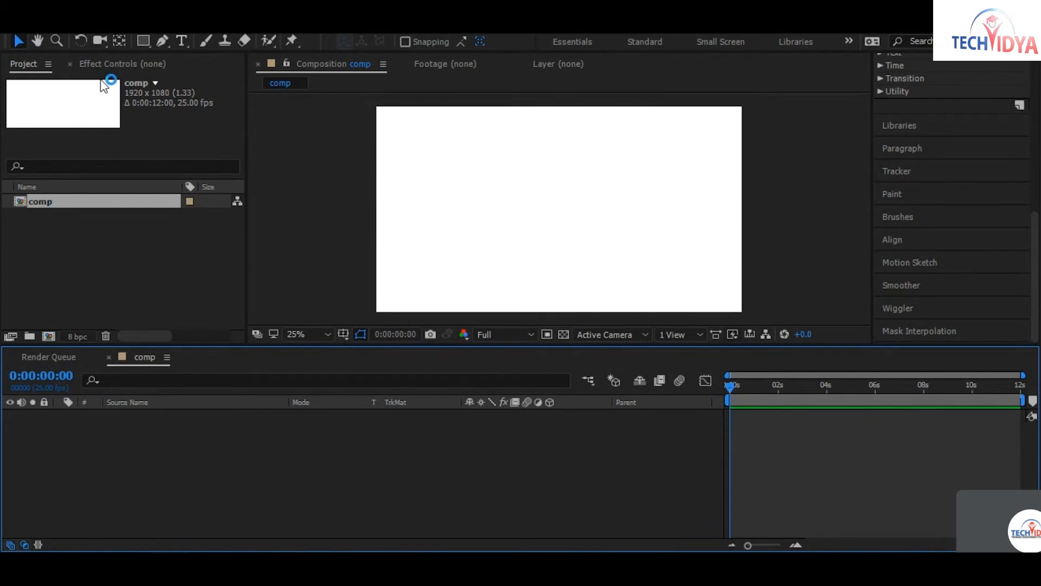
left_click(121, 64)
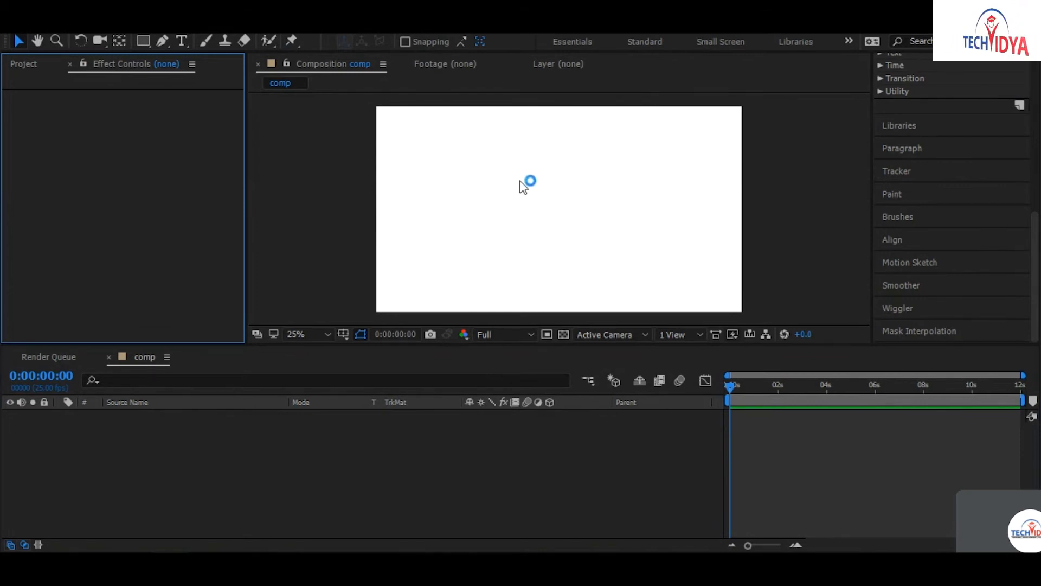
left_click(448, 64)
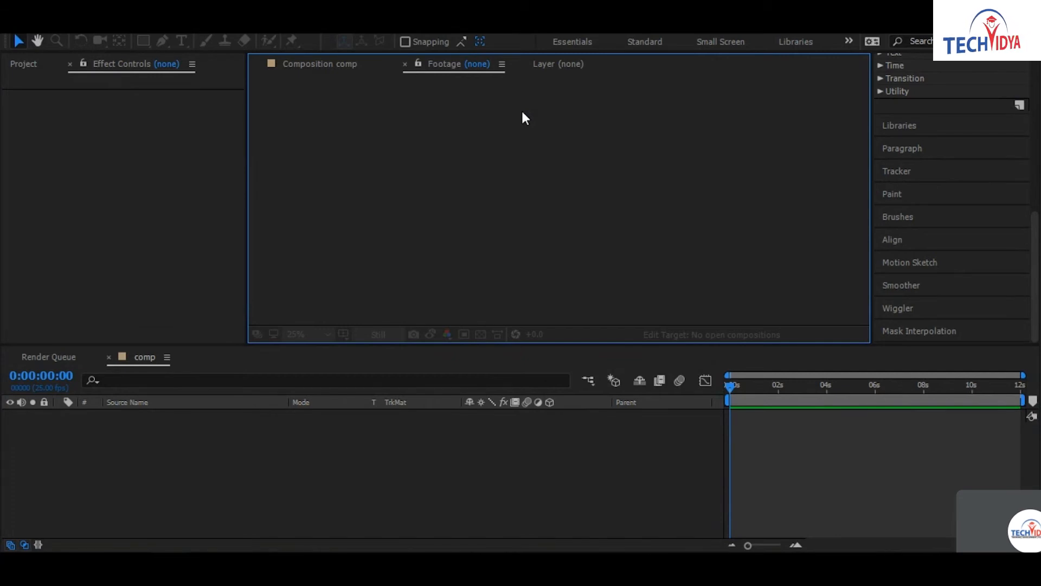
left_click(17, 62)
double_click(230, 245)
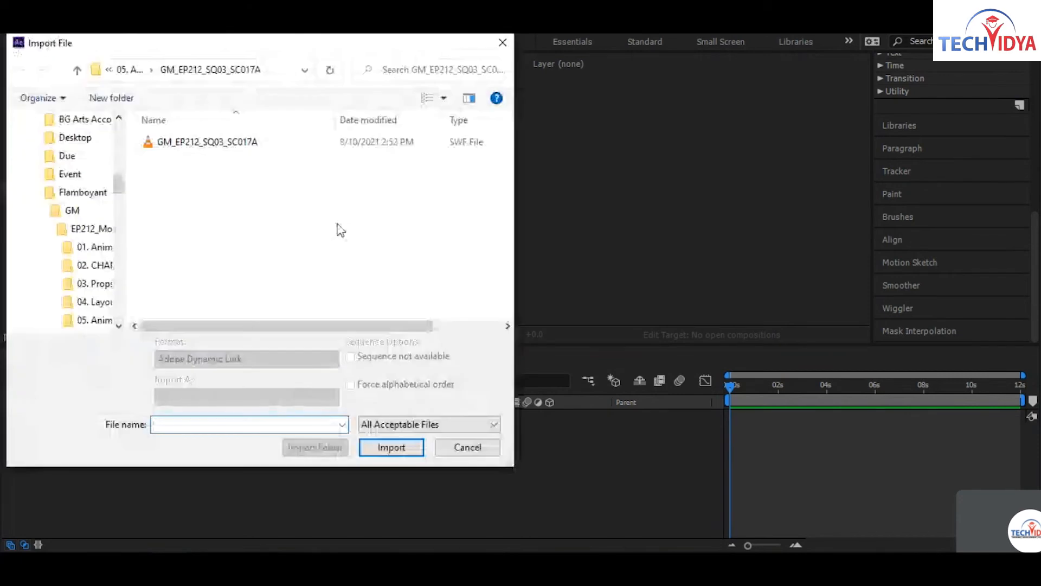
key("Escape")
right_click(112, 261)
mouse_move(189, 333)
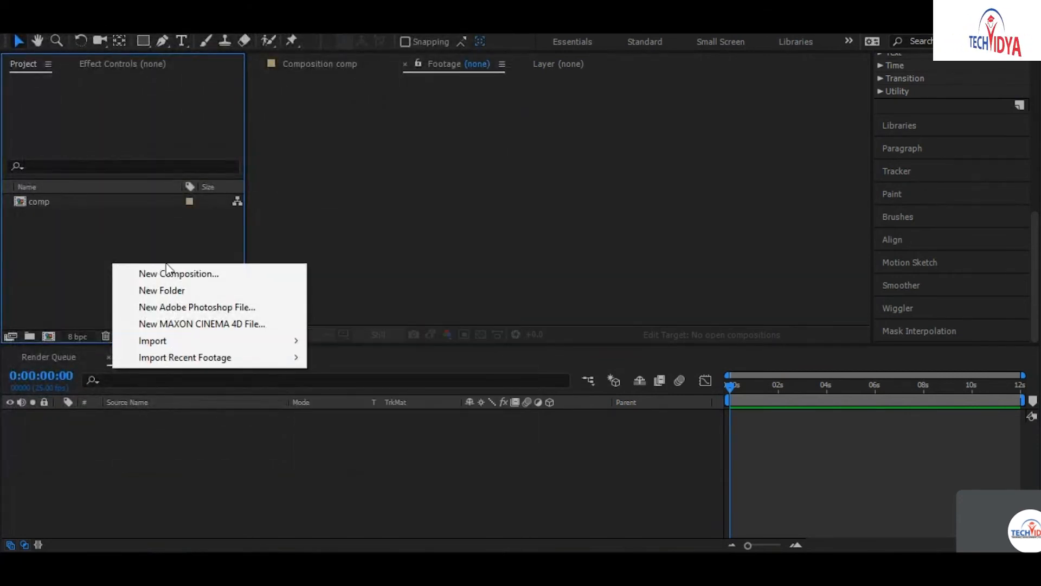
left_click(283, 273)
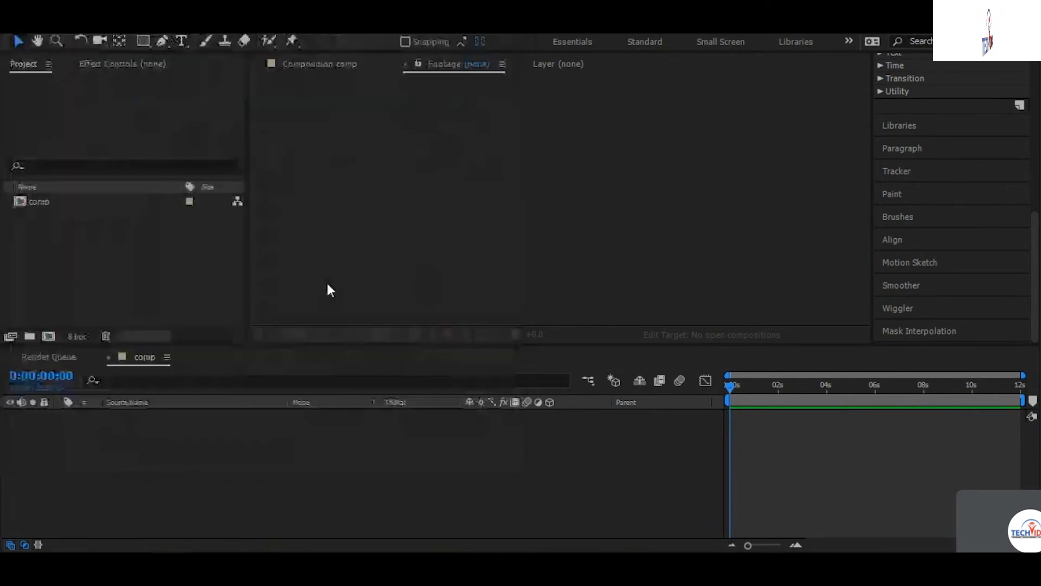
Import the file GM_EP212_SQ03_SC017A.swf into the project
key("ctrl+i")
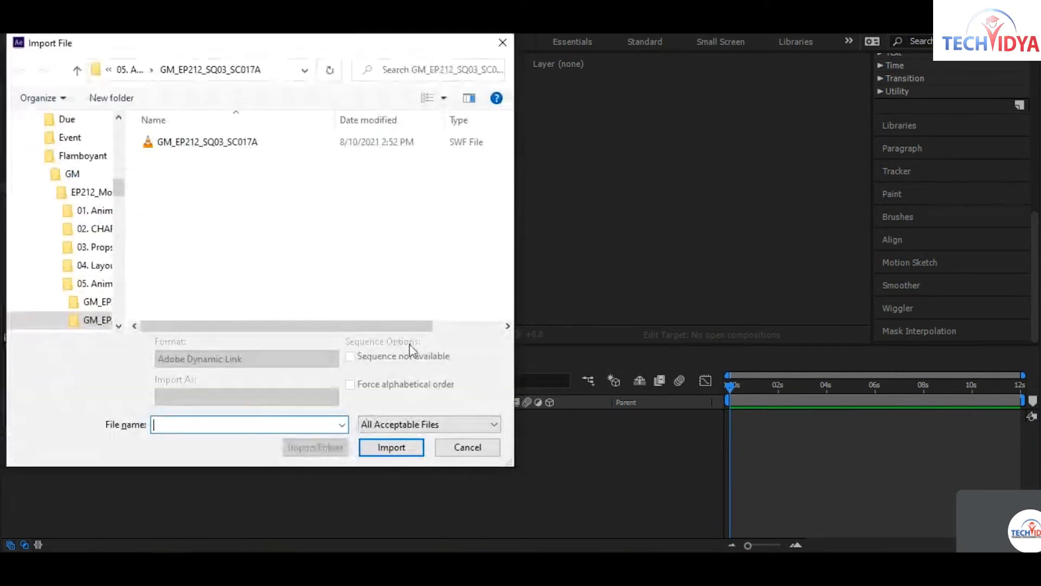
left_click(283, 143)
double_click(283, 140)
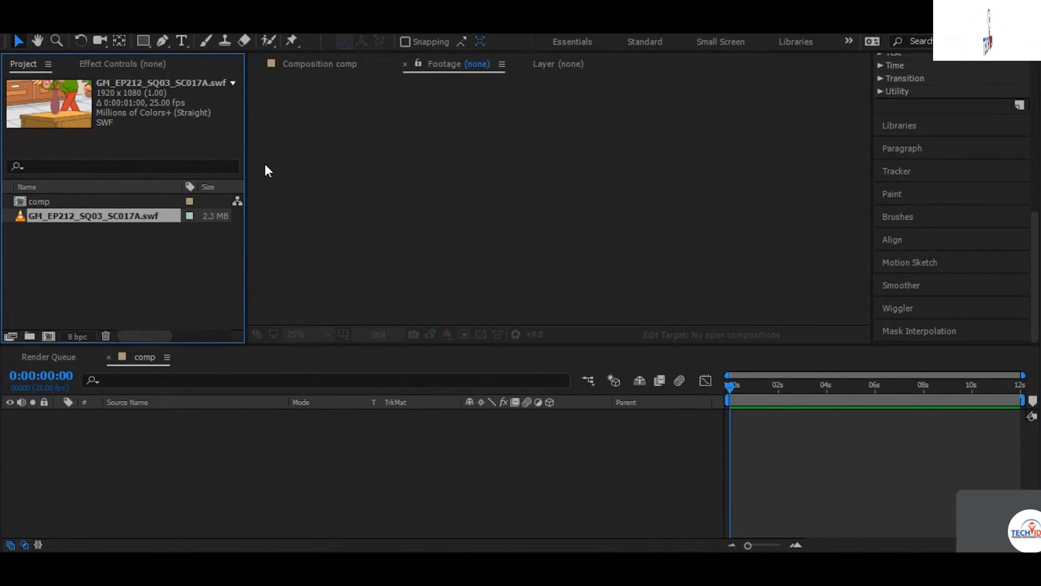
View the imported SWF in the Footage viewer, the empty Layer viewer, and the mini-flowchart of comp
double_click(77, 216)
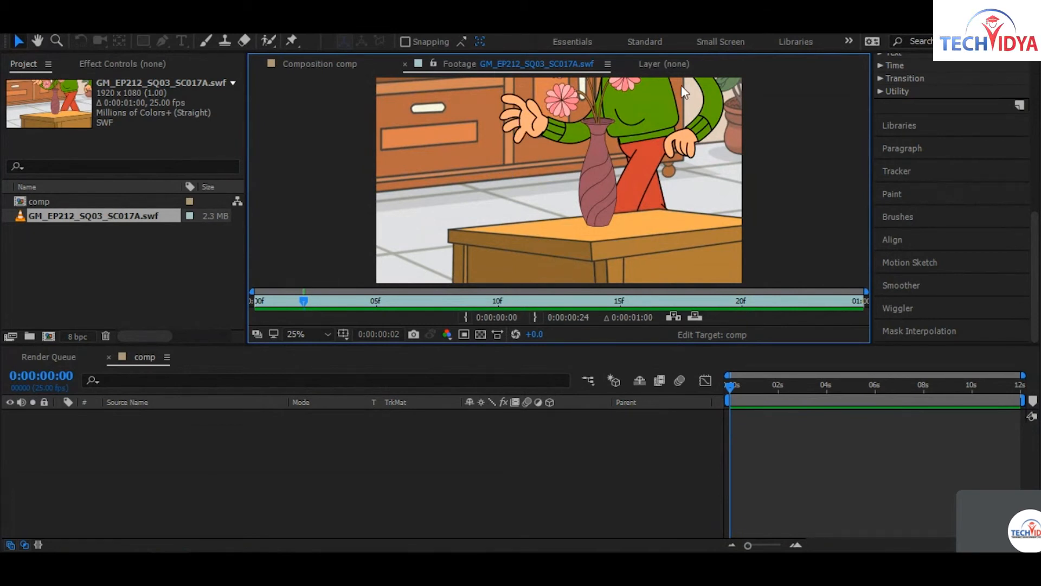
left_click(667, 65)
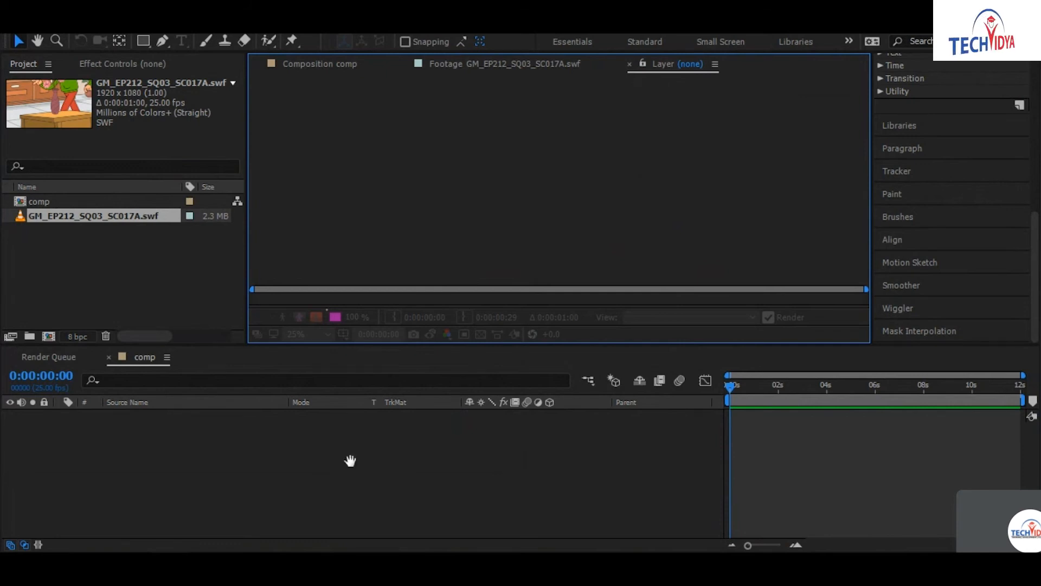
left_click(593, 380)
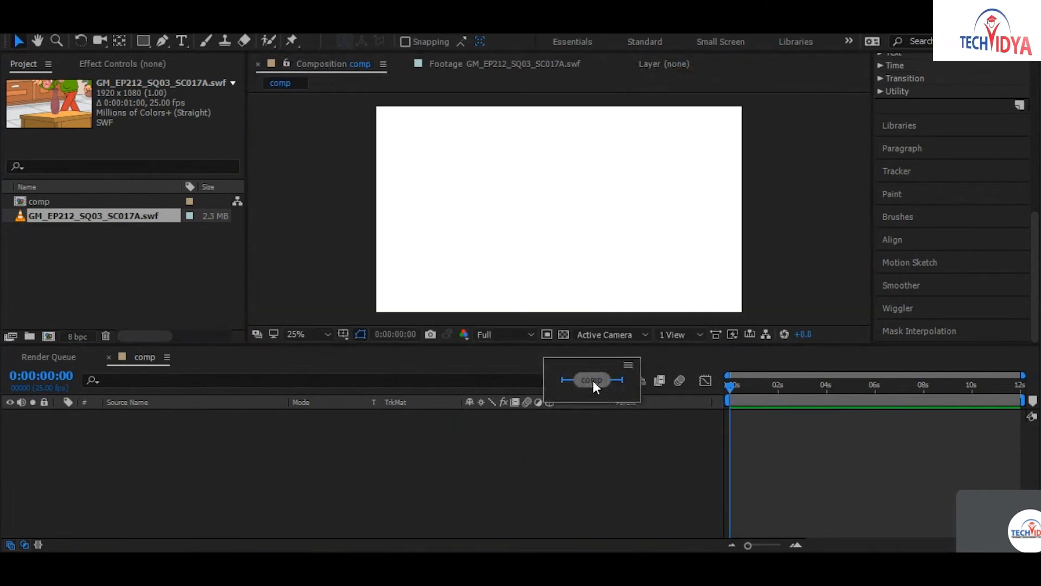
left_click(462, 466)
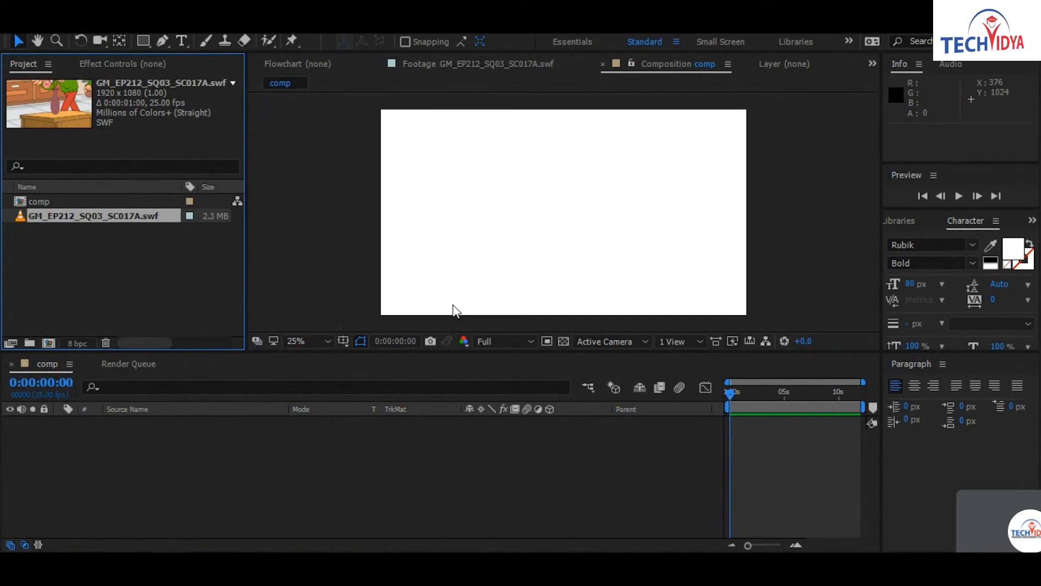
right_click(83, 278)
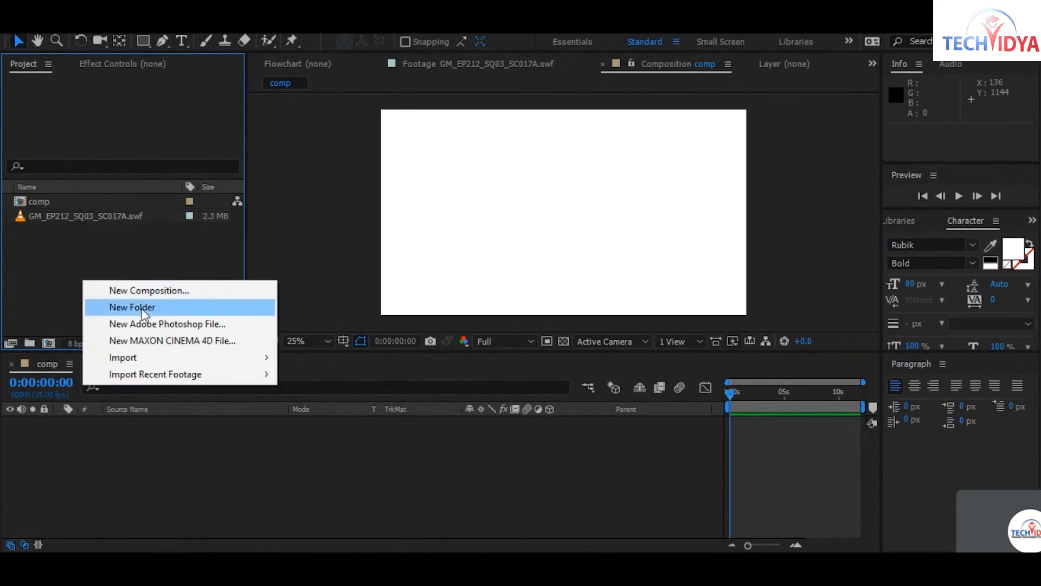
mouse_move(178, 364)
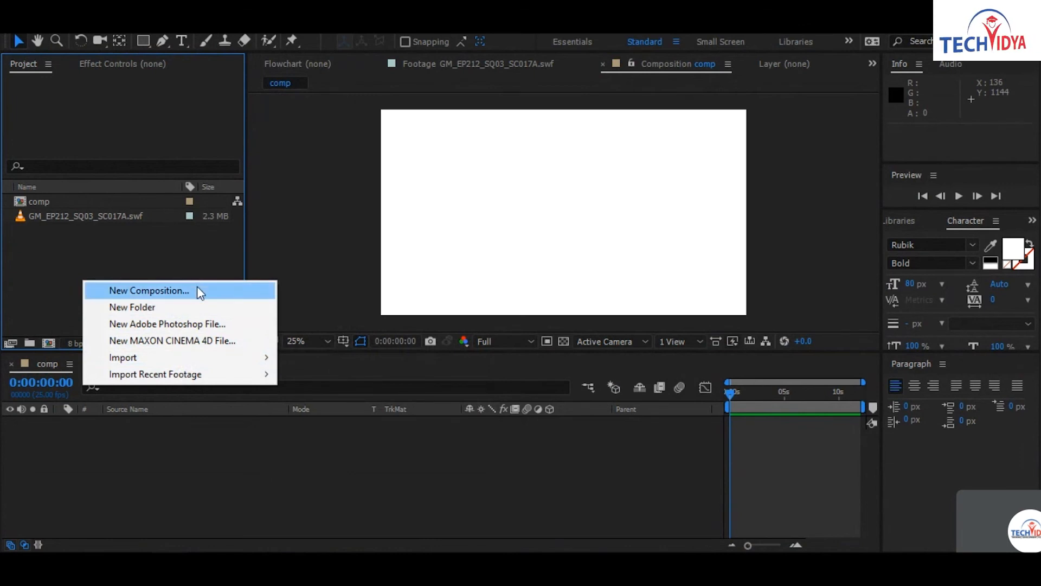
left_click(193, 491)
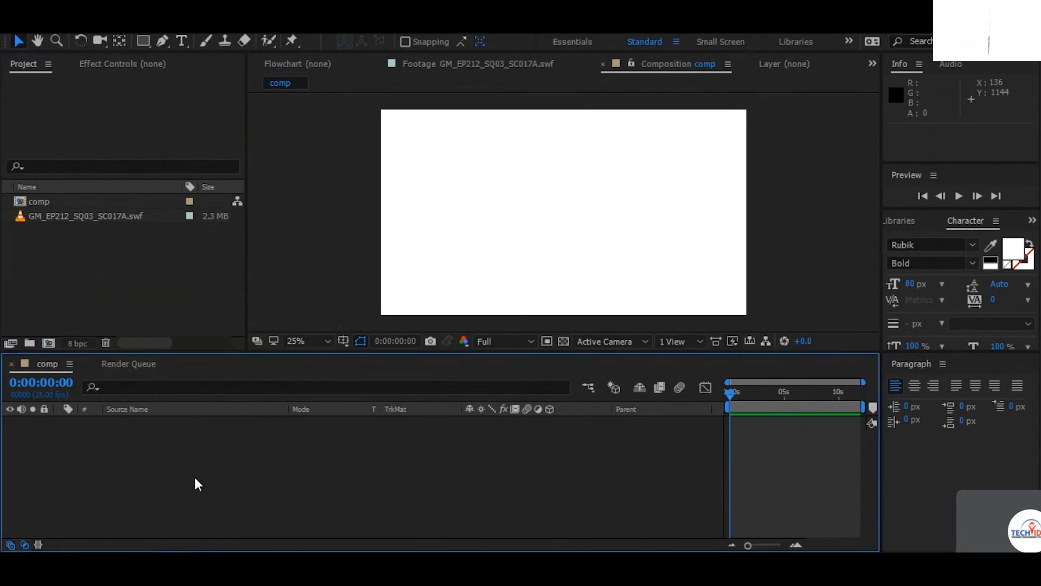
right_click(194, 477)
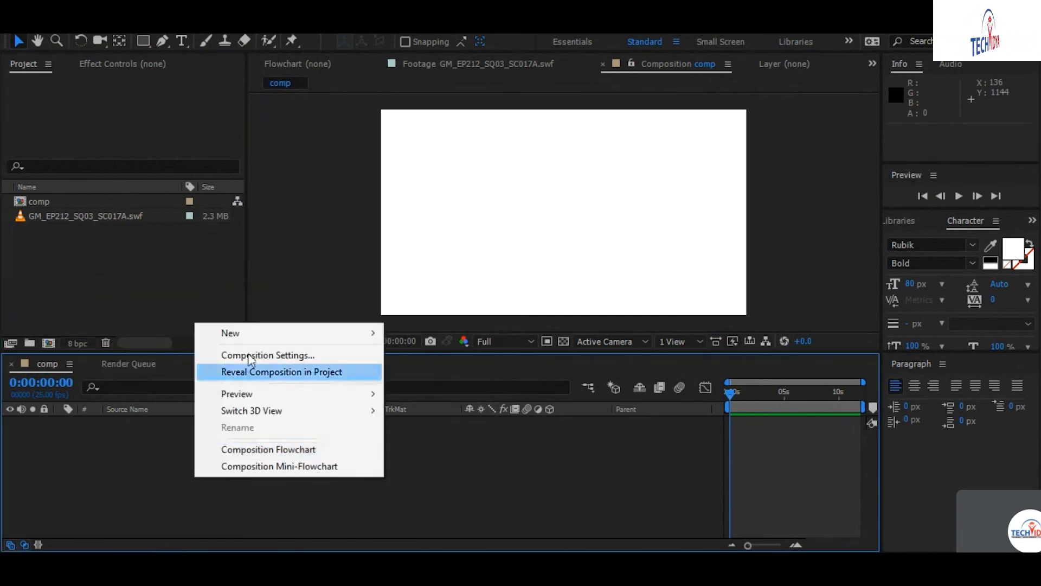
left_click(585, 502)
Hide the transfer modes and layer switches columns in the timeline of comp
left_click(26, 545)
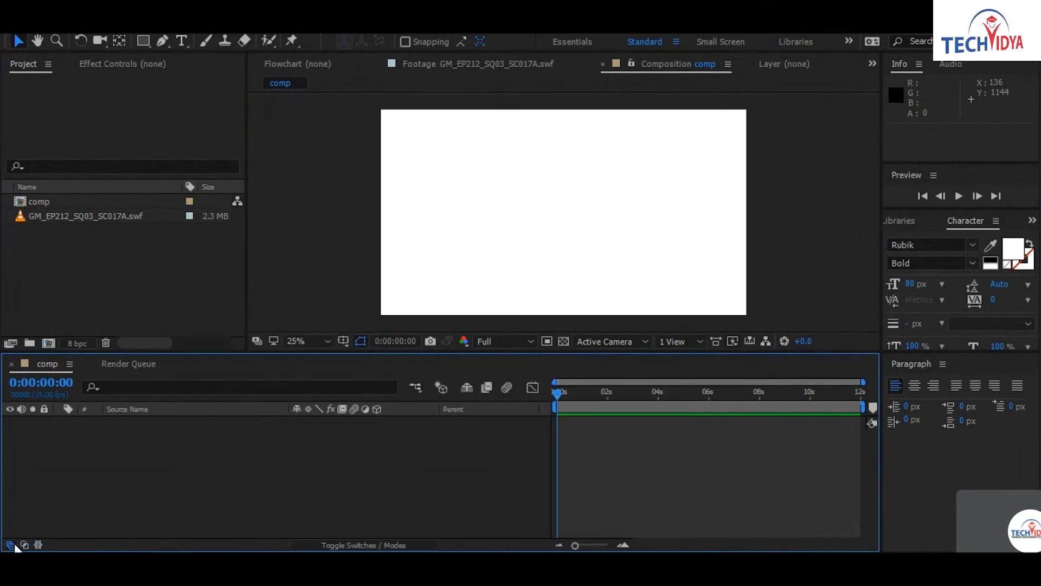
left_click(12, 545)
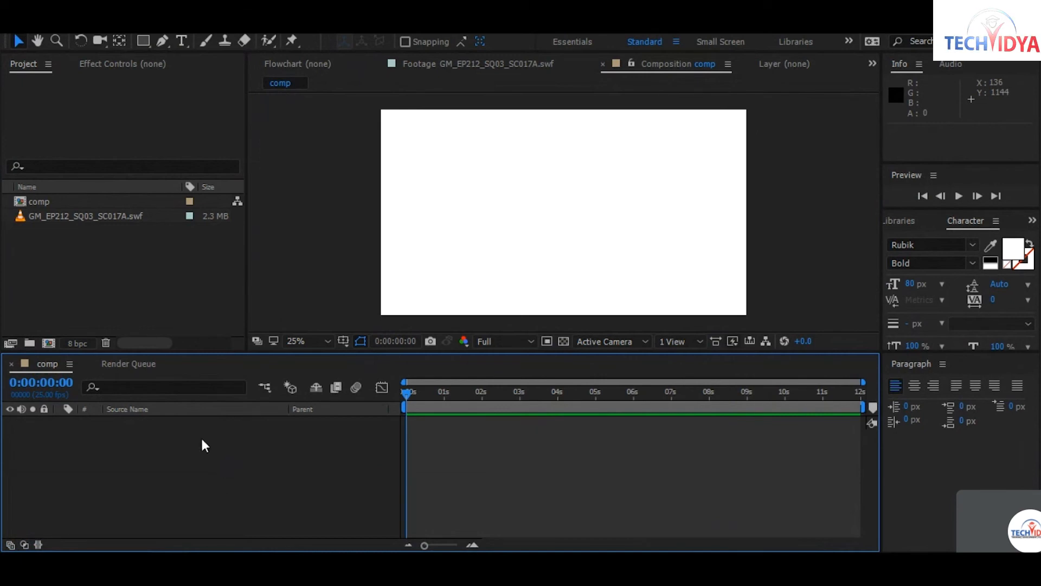
Start a new solid layer in comp and look through its unit and pixel aspect ratio options without changing them
right_click(192, 490)
mouse_move(289, 341)
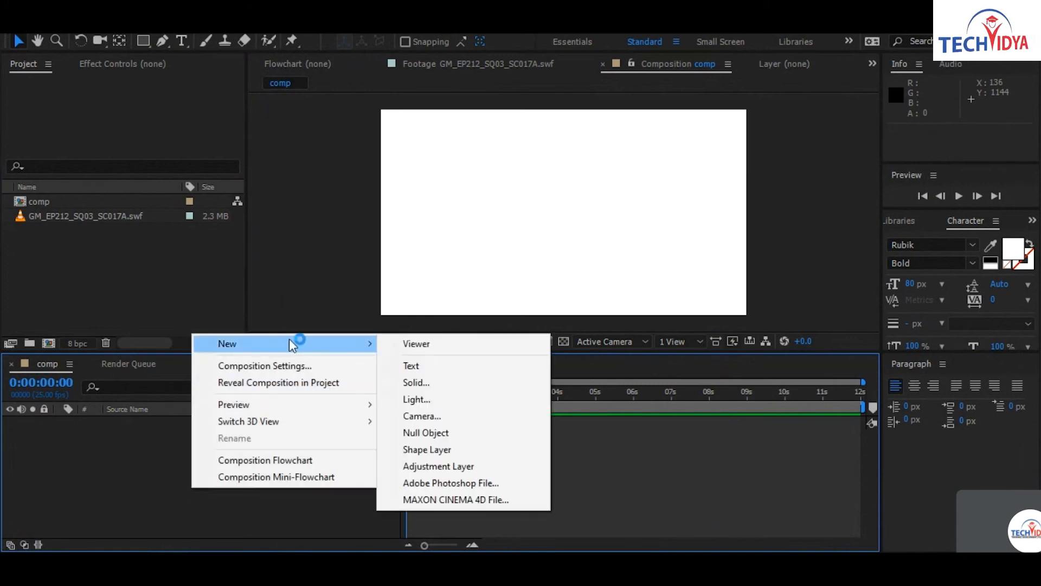
left_click(478, 381)
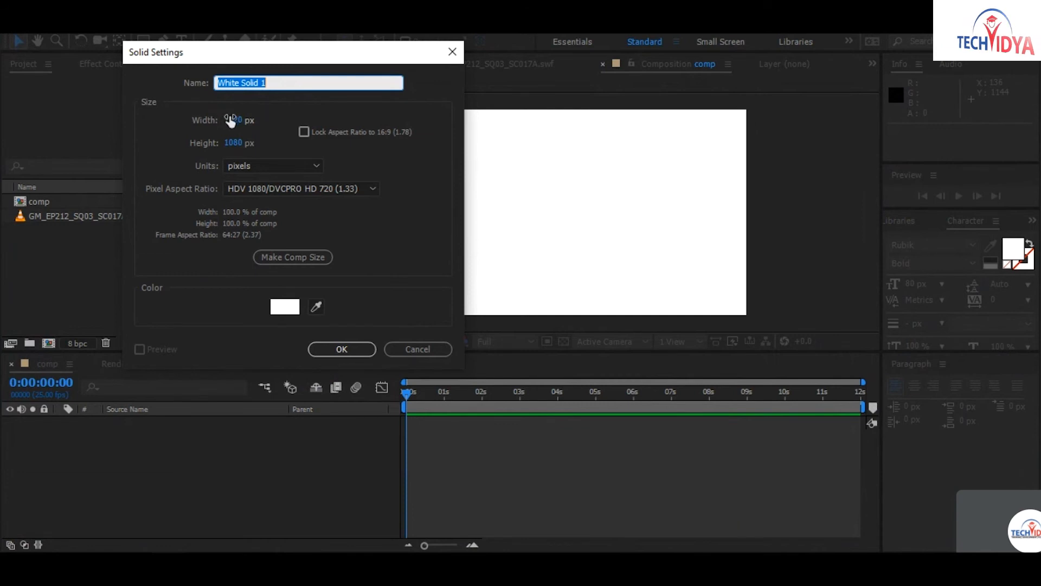
left_click(251, 163)
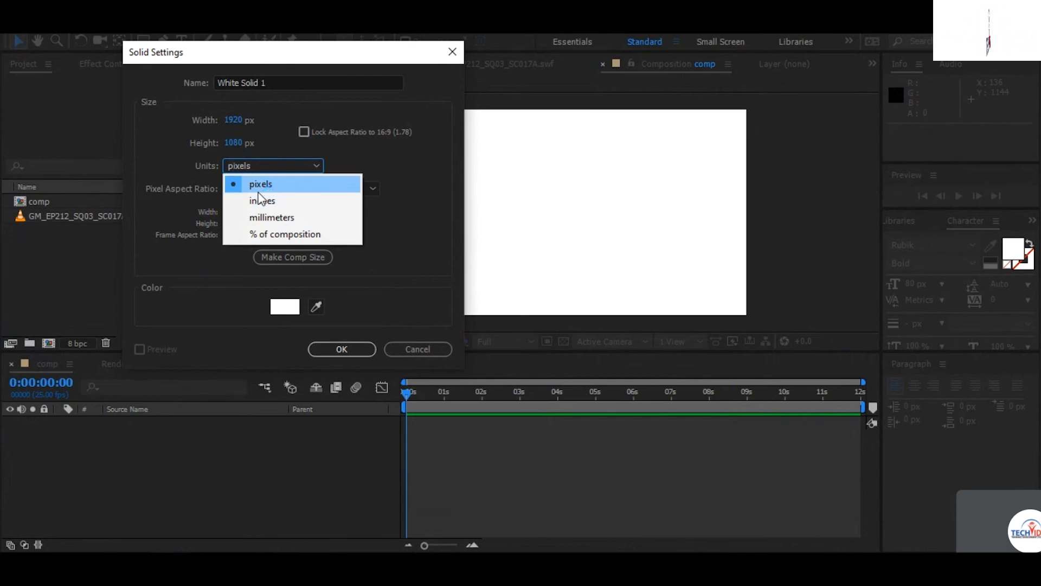
left_click(401, 198)
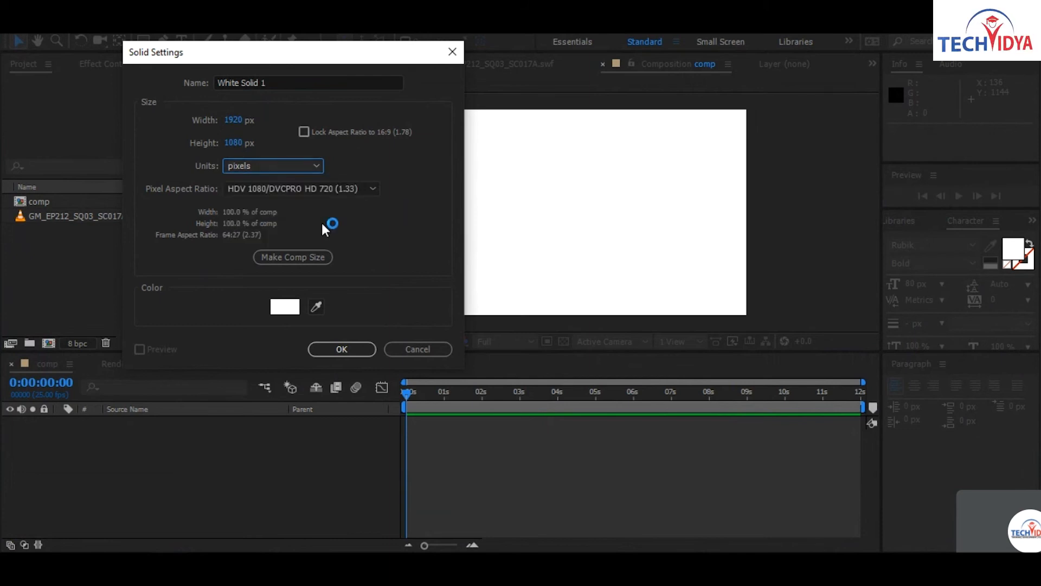
left_click(322, 190)
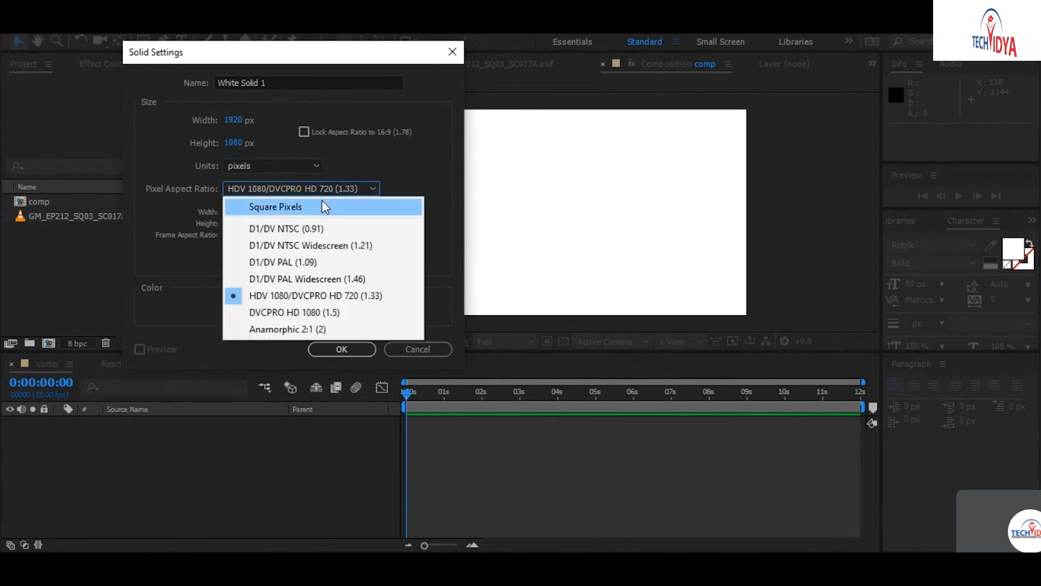
left_click(190, 319)
Try several colors for the new solid, settle on red FF0012, and create the layer
left_click(272, 310)
left_click_drag(278, 312, 470, 212)
left_click(344, 361)
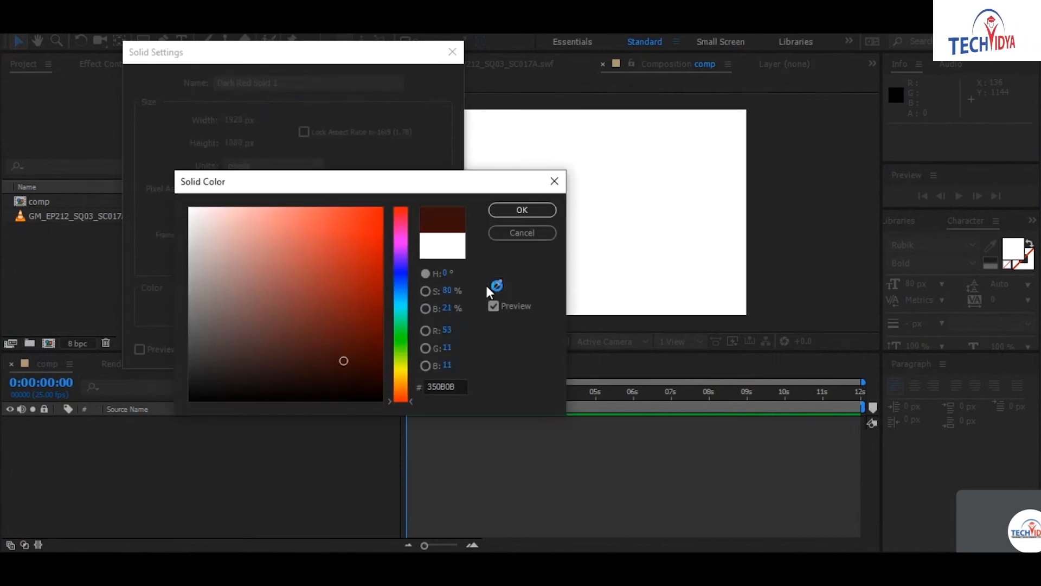
left_click(494, 284)
left_click(919, 140)
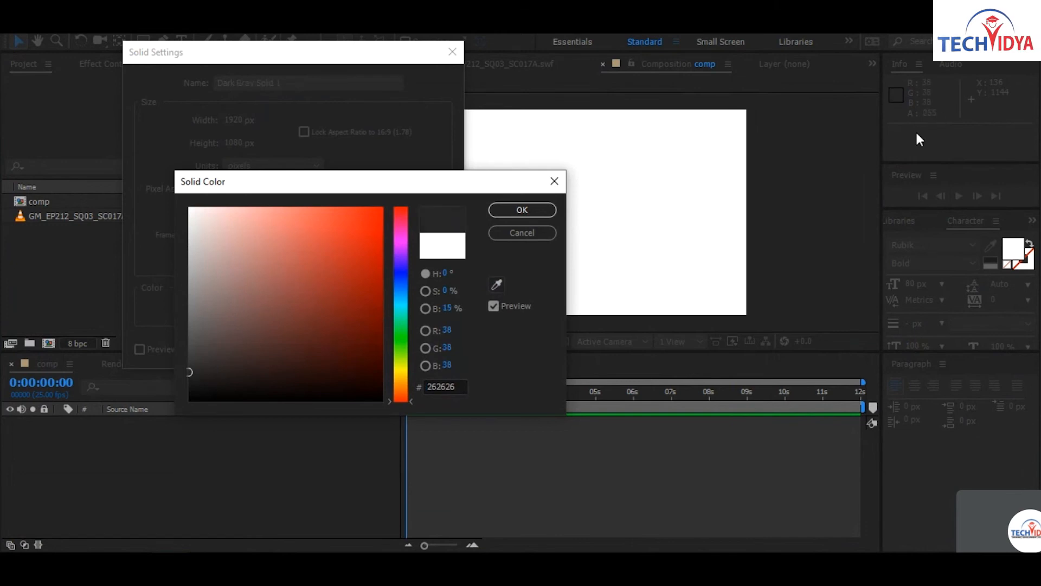
left_click_drag(383, 265, 401, 299)
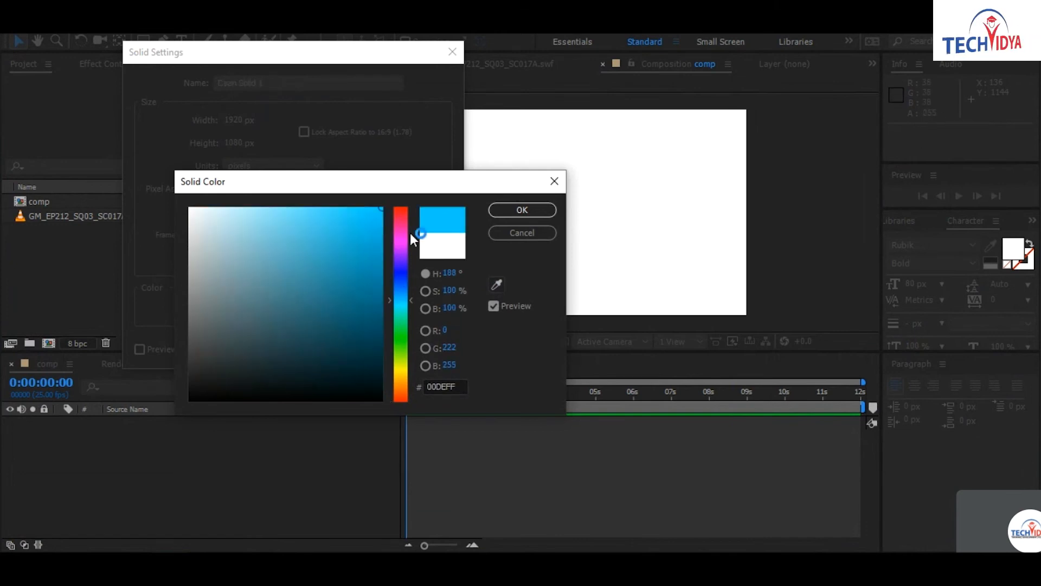
left_click(414, 208)
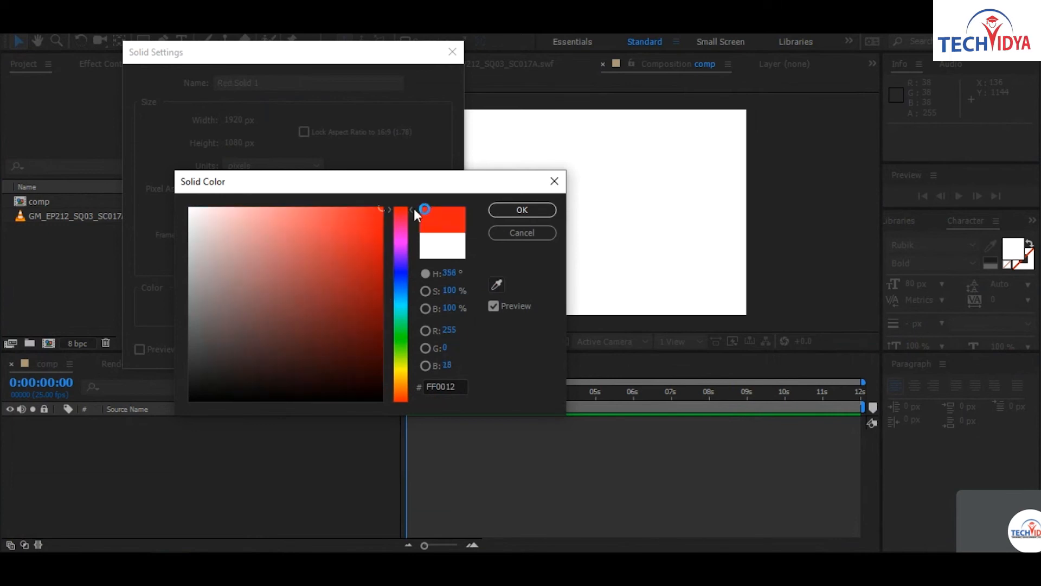
left_click(514, 213)
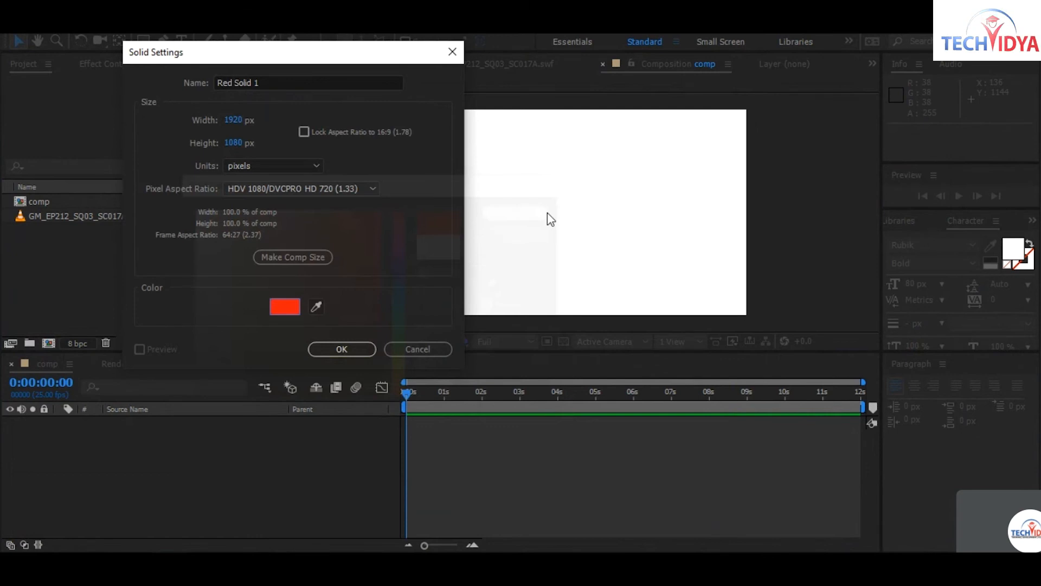
left_click(372, 348)
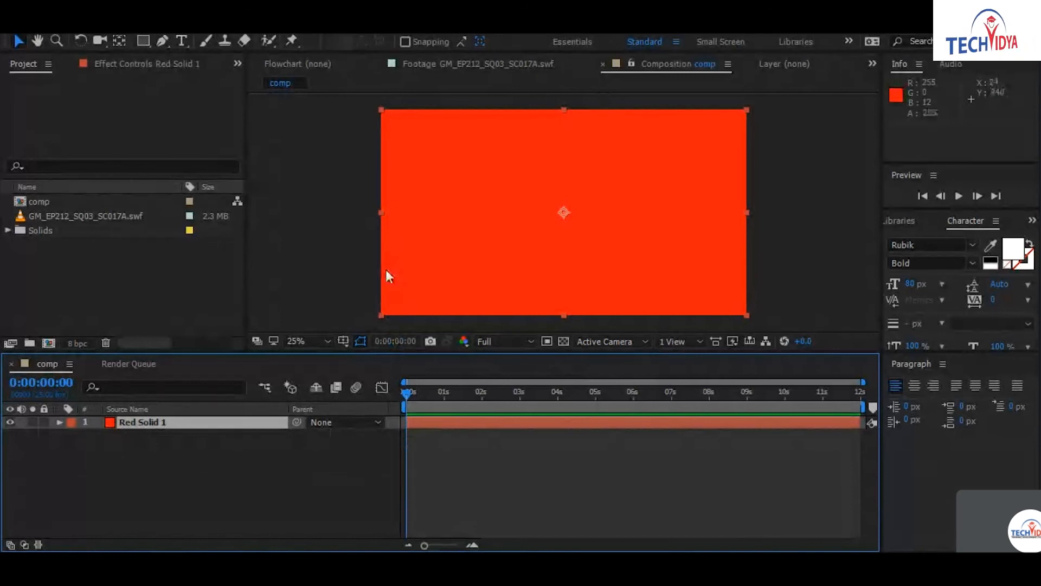
Draw a blue rounded rectangle as a separate shape layer over the red solid, with no layer selected, and delete it
key("q")
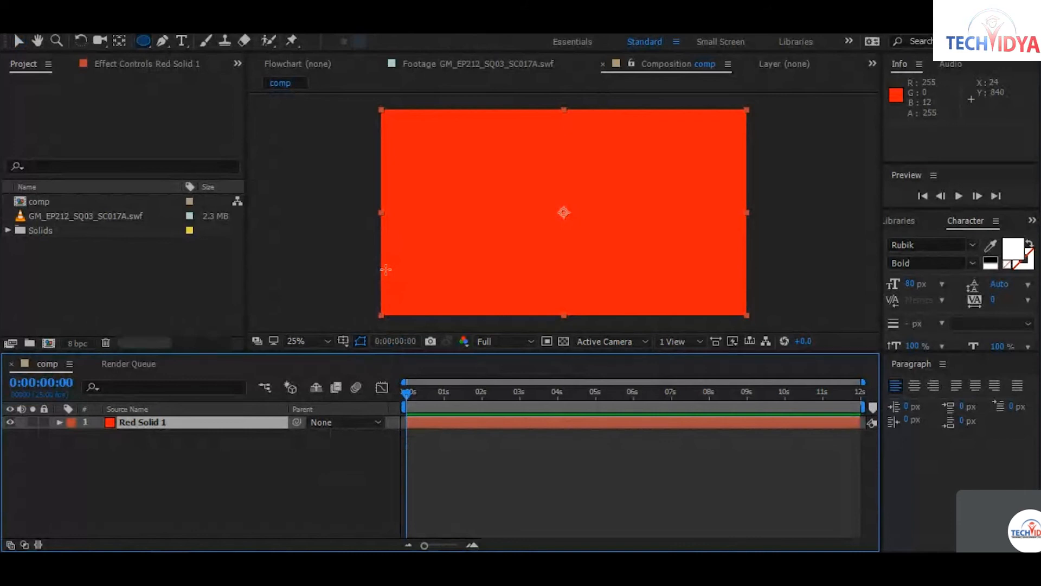
key("q")
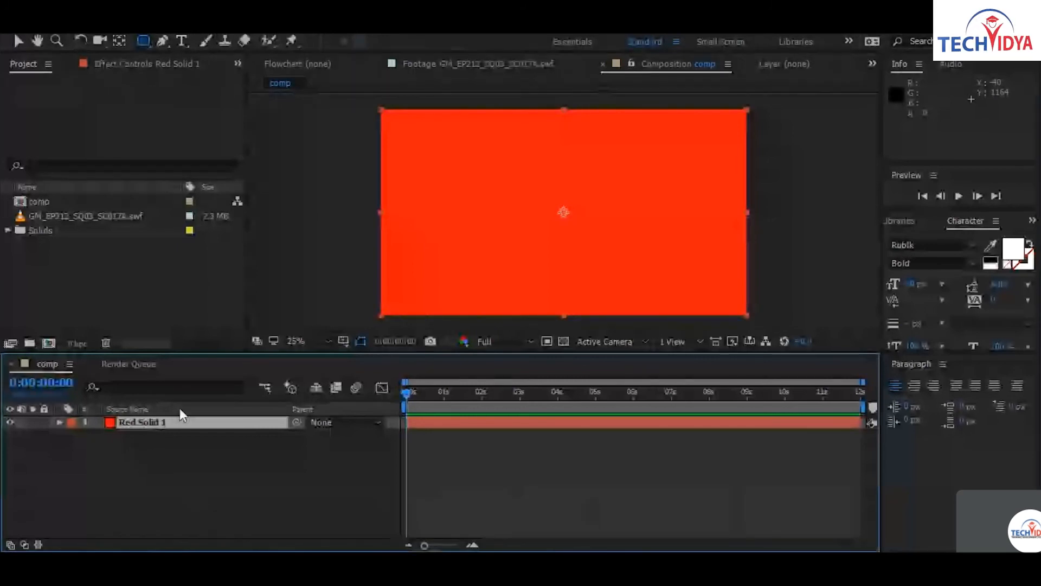
left_click(291, 466)
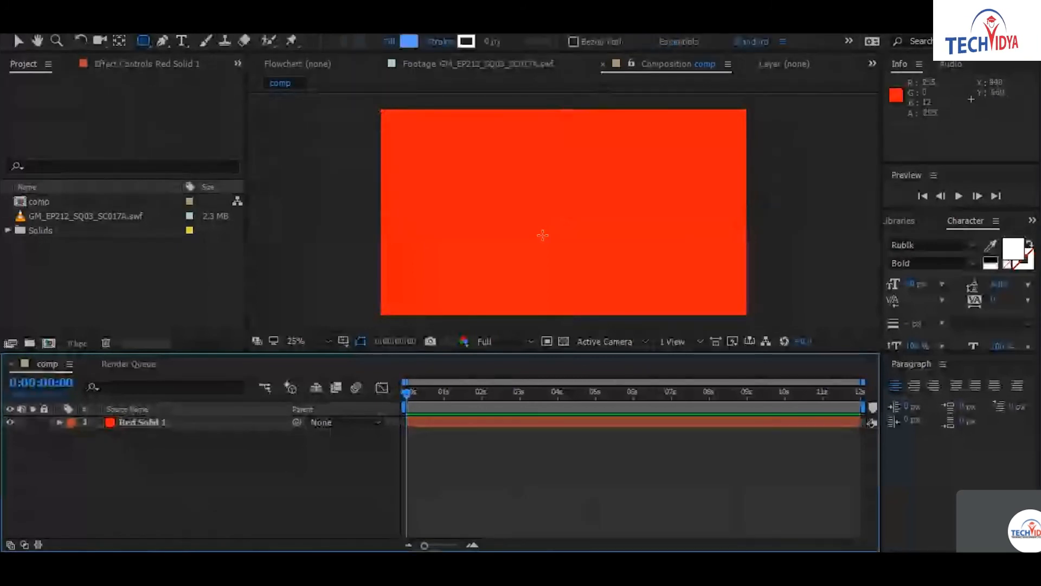
left_click_drag(481, 178, 569, 250)
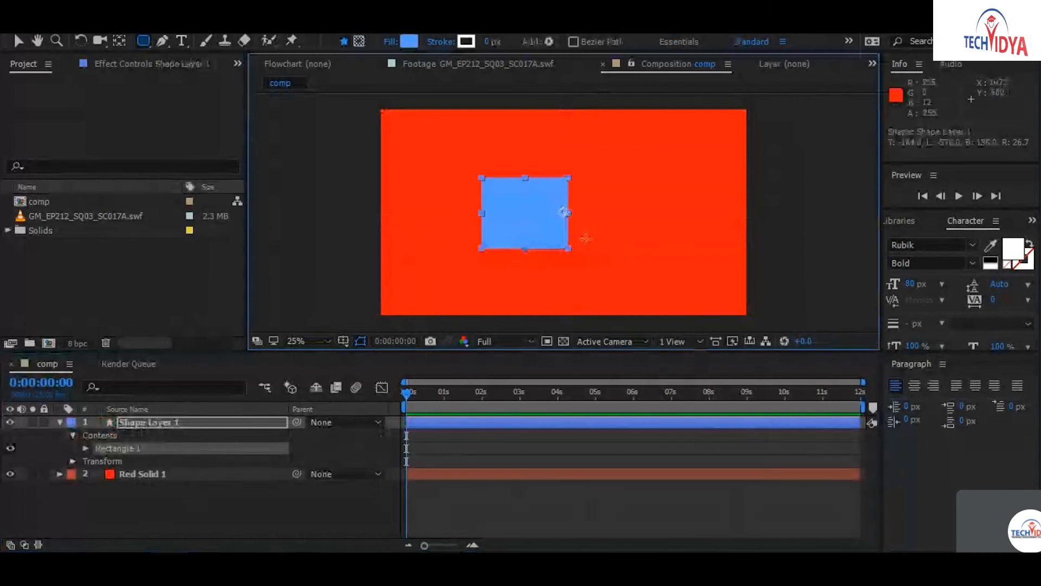
key("Delete")
key("Delete")
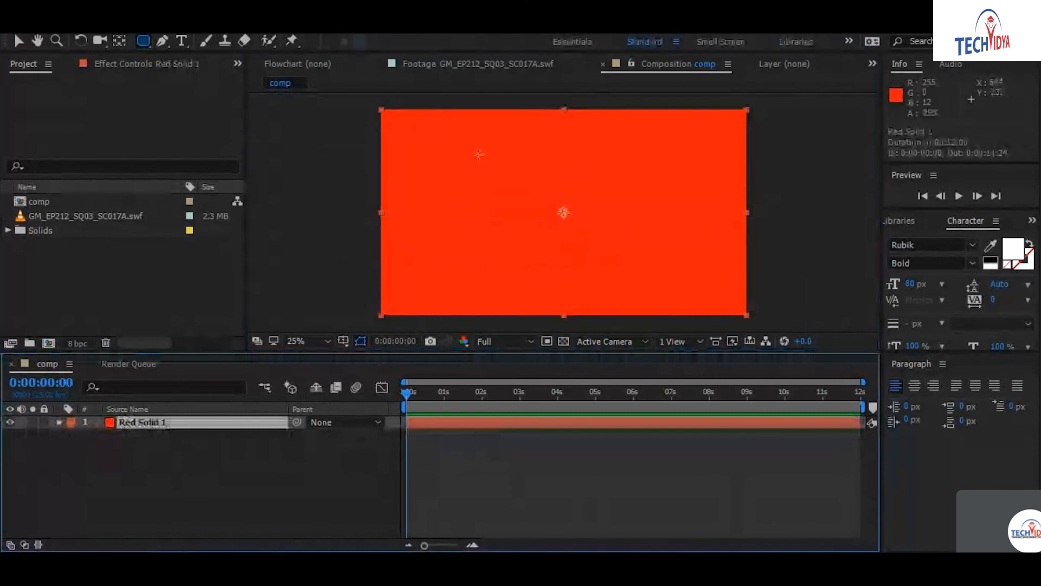
Draw a rounded rectangular mask about 580 x 448 px on the red solid, slightly left of the frame's center
left_click_drag(481, 164, 591, 248)
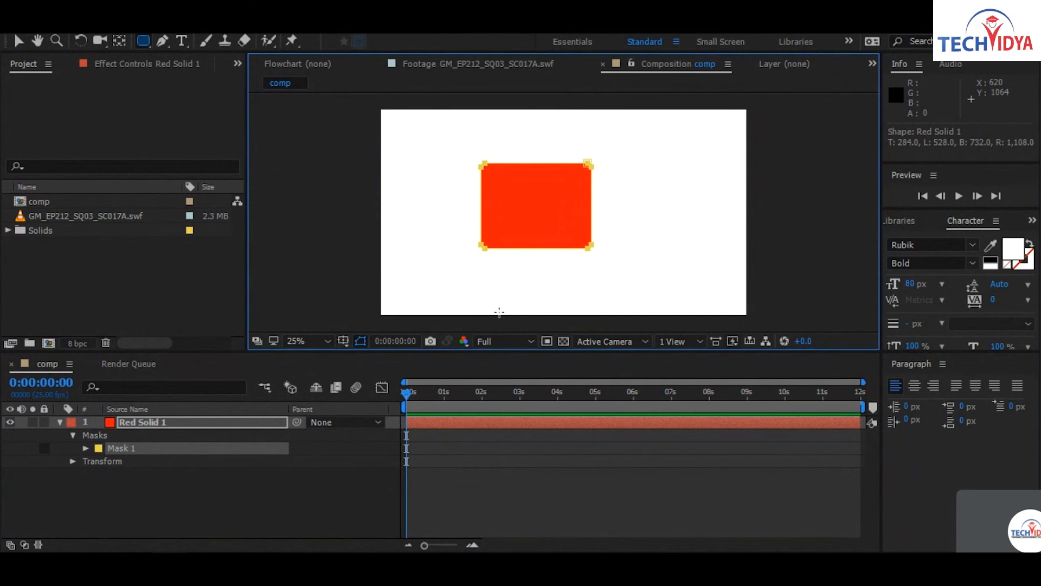
Expand Mask 1 on the red solid and review its path, feather, opacity and expansion properties
left_click(86, 449)
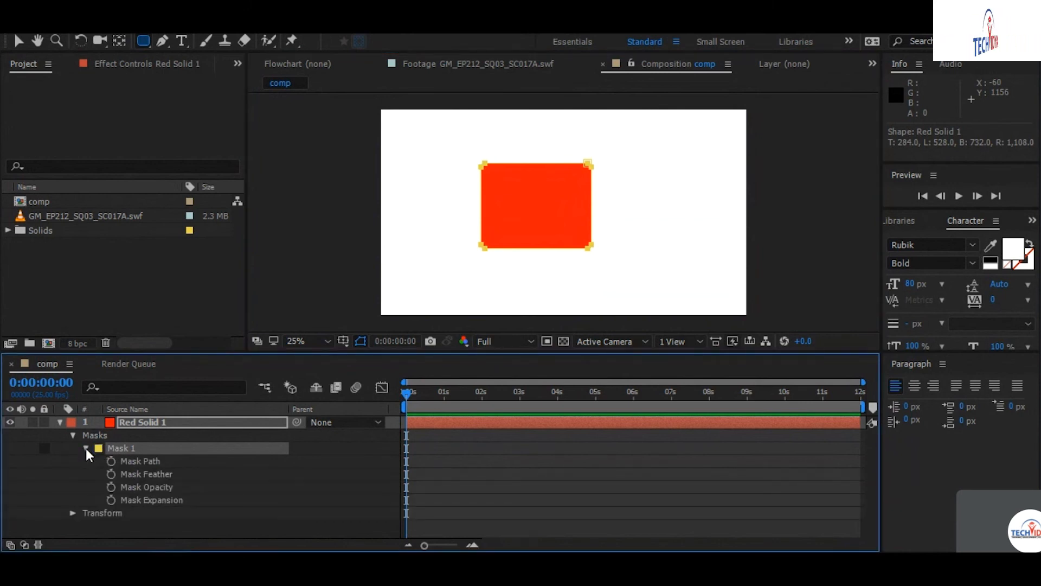
left_click(150, 462)
left_click(157, 475)
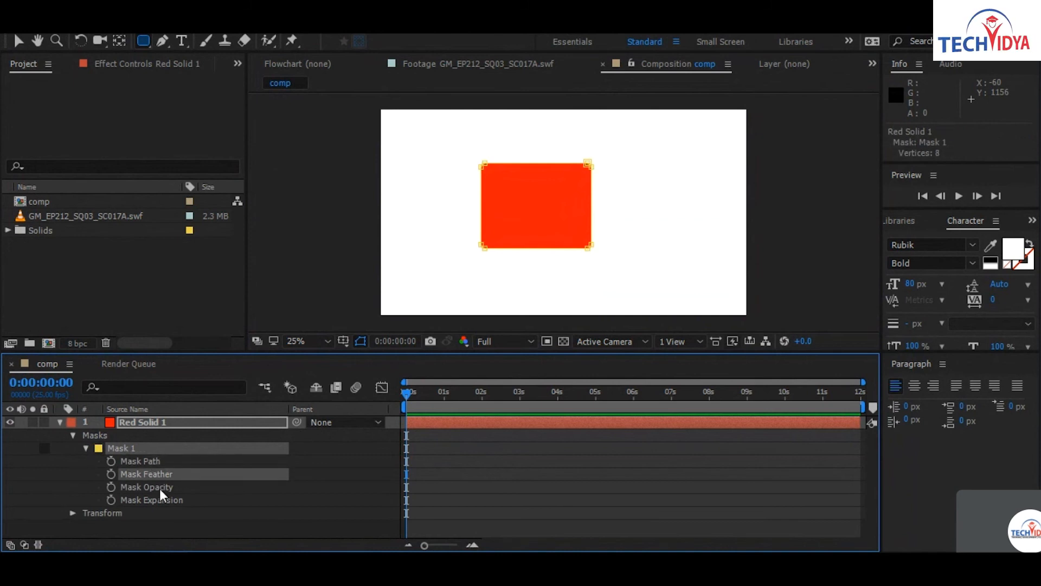
left_click(162, 488)
left_click(159, 500)
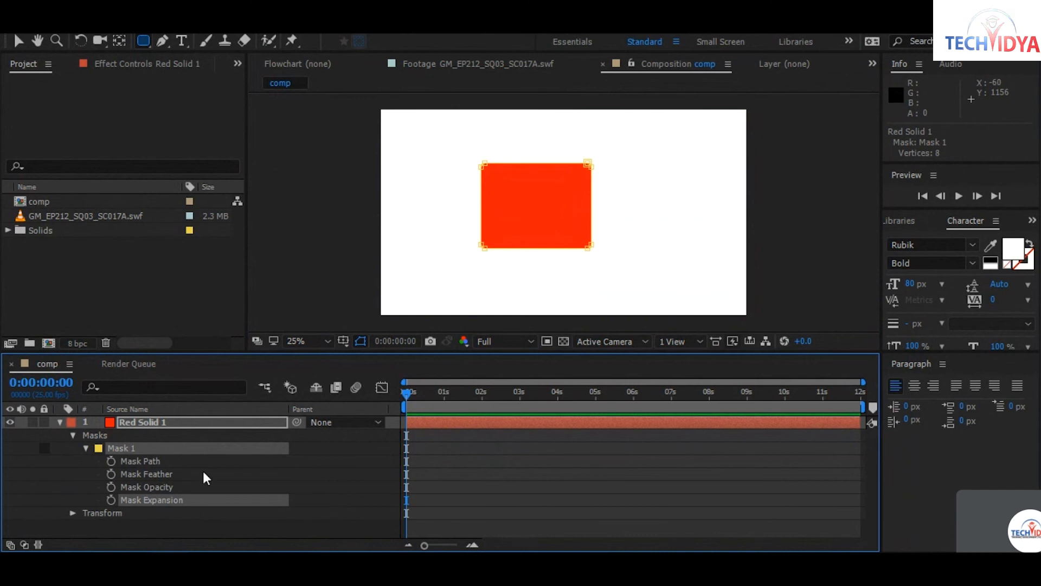
left_click(162, 465)
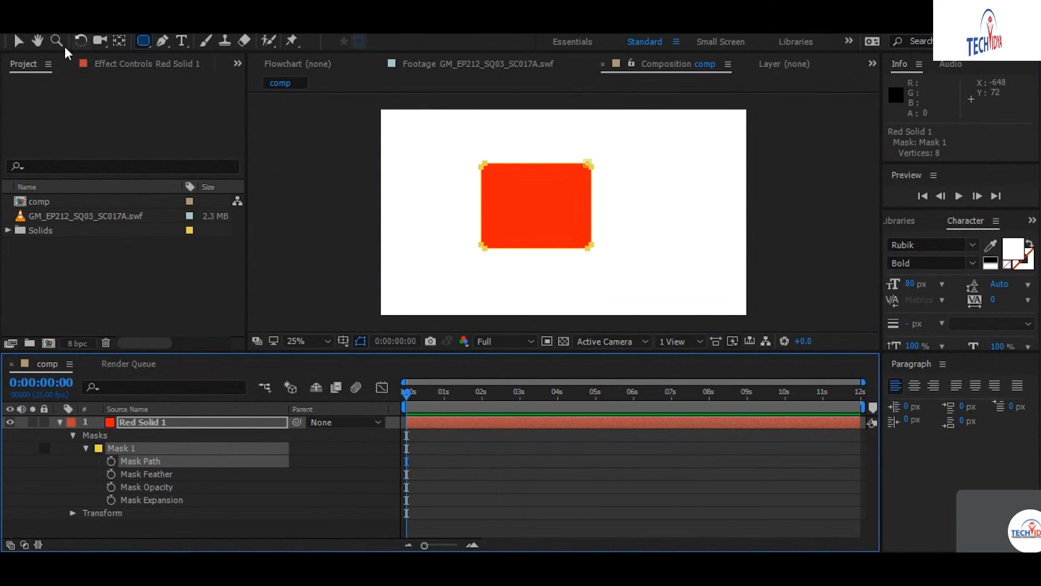
Turn on keyframing for the red solid's Mask Path at 0:00:00:00 and move the current time to 0:00:01:00
left_click(17, 40)
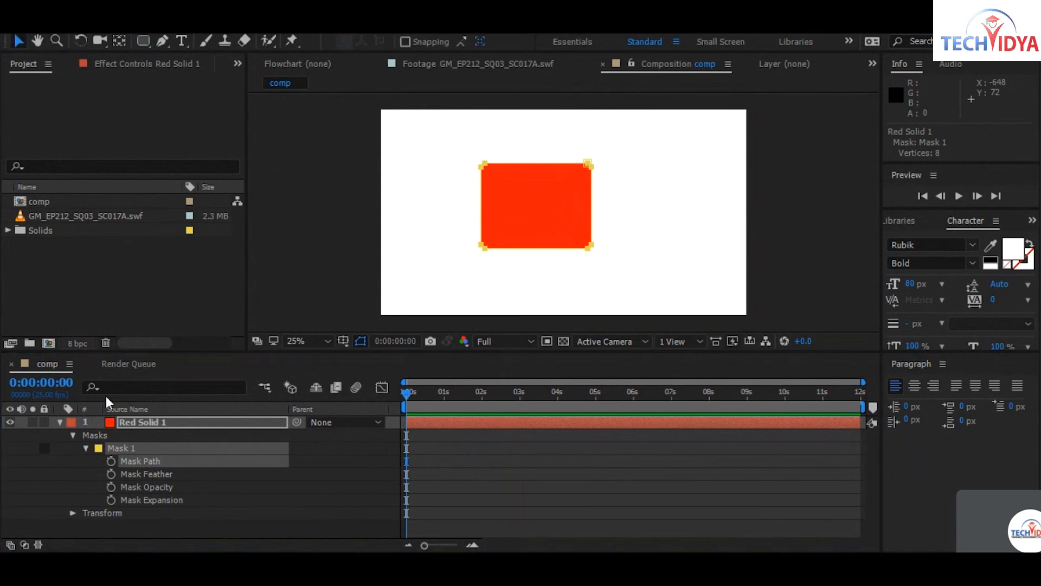
left_click(111, 460)
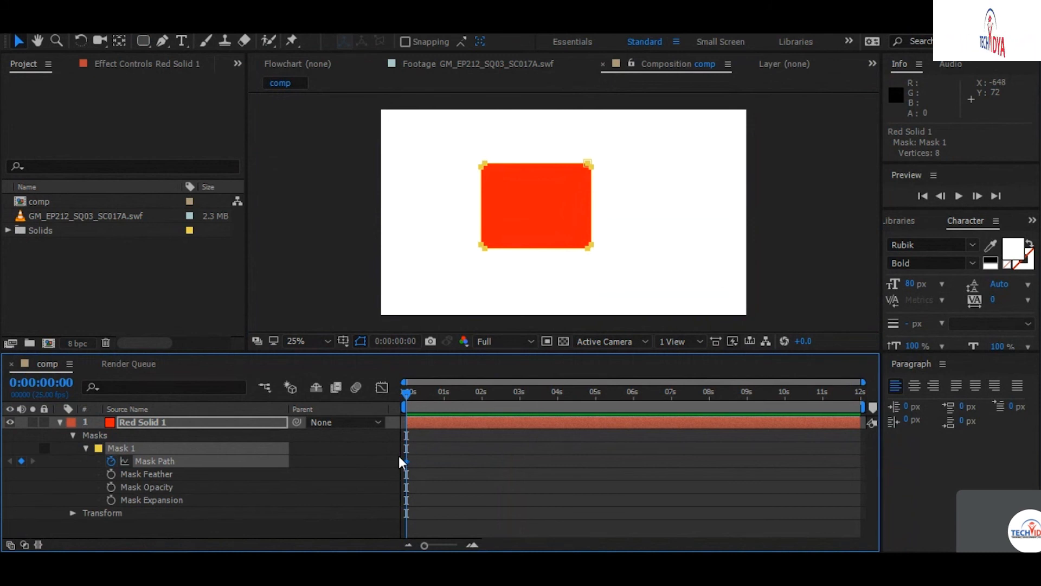
left_click_drag(408, 392, 444, 451)
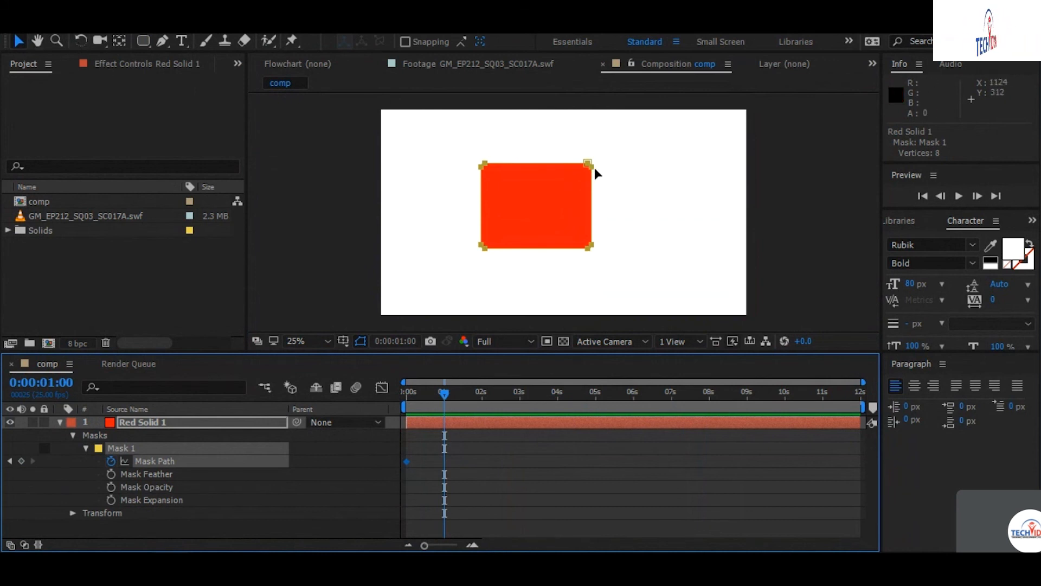
At 0:00:01:00, move the red mask's two upper-right vertices inward and down so its top slopes toward the right
key("period")
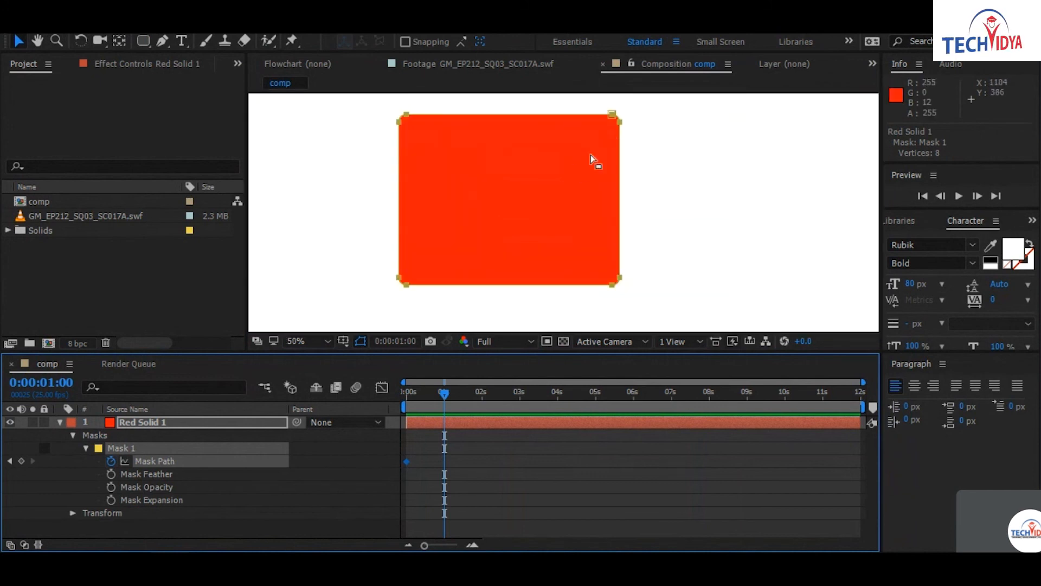
scroll(528, 217, "up", 4)
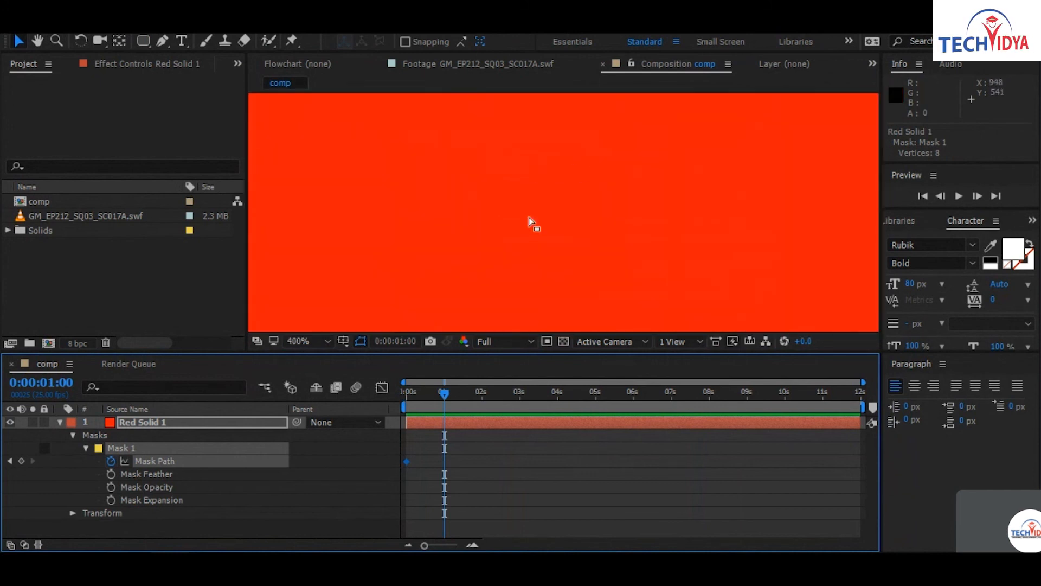
scroll(534, 216, "down", 10)
scroll(547, 220, "up", 4)
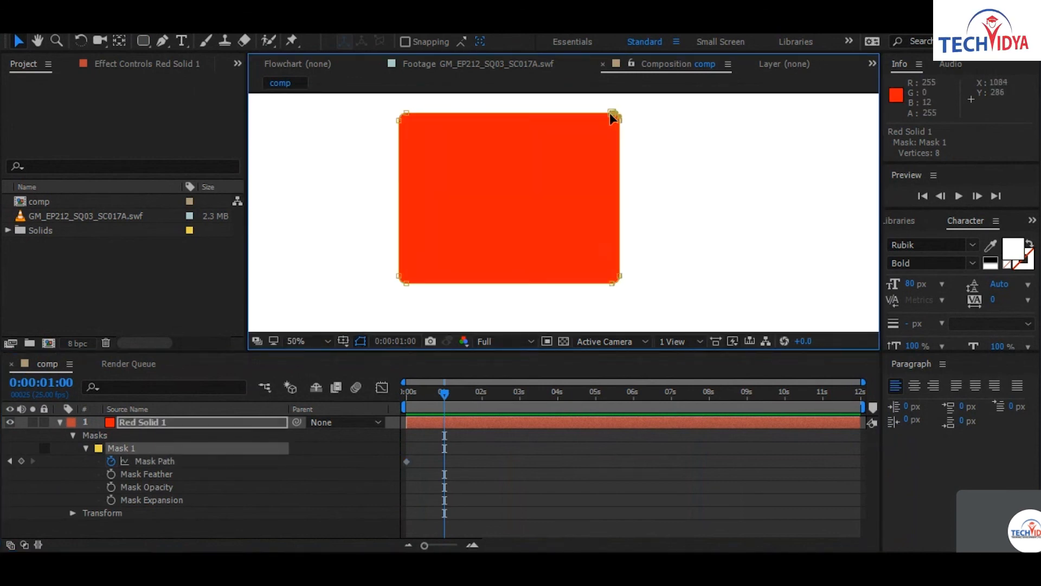
scroll(609, 113, "up", 2)
scroll(658, 129, "down", 1)
scroll(659, 129, "up", 1)
left_click_drag(680, 130, 683, 231)
left_click_drag(701, 162, 683, 239)
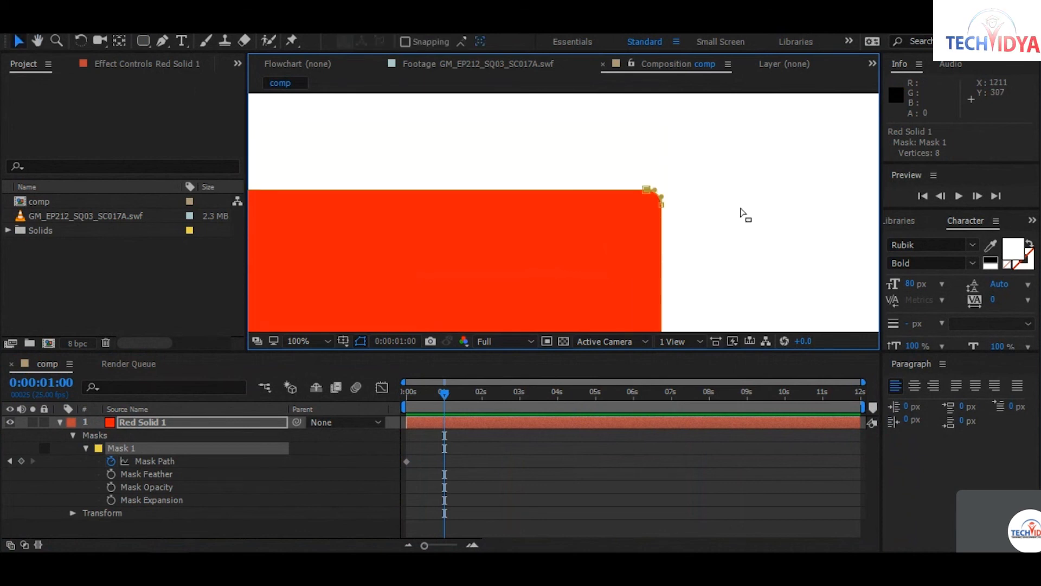
left_click_drag(743, 214, 815, 150)
left_click_drag(612, 184, 708, 235)
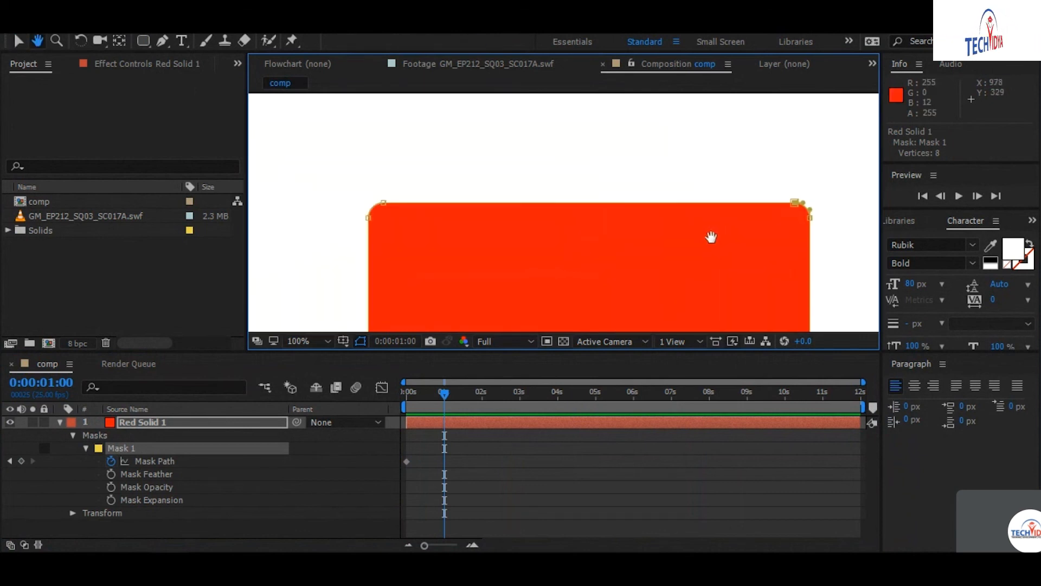
left_click_drag(792, 260, 666, 187)
key("v")
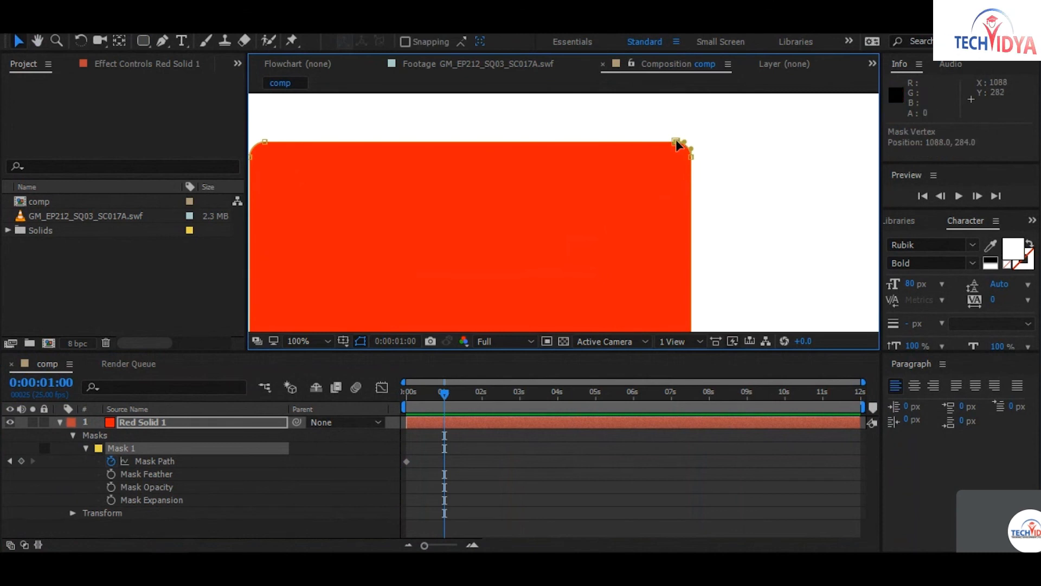
left_click_drag(676, 141, 607, 263)
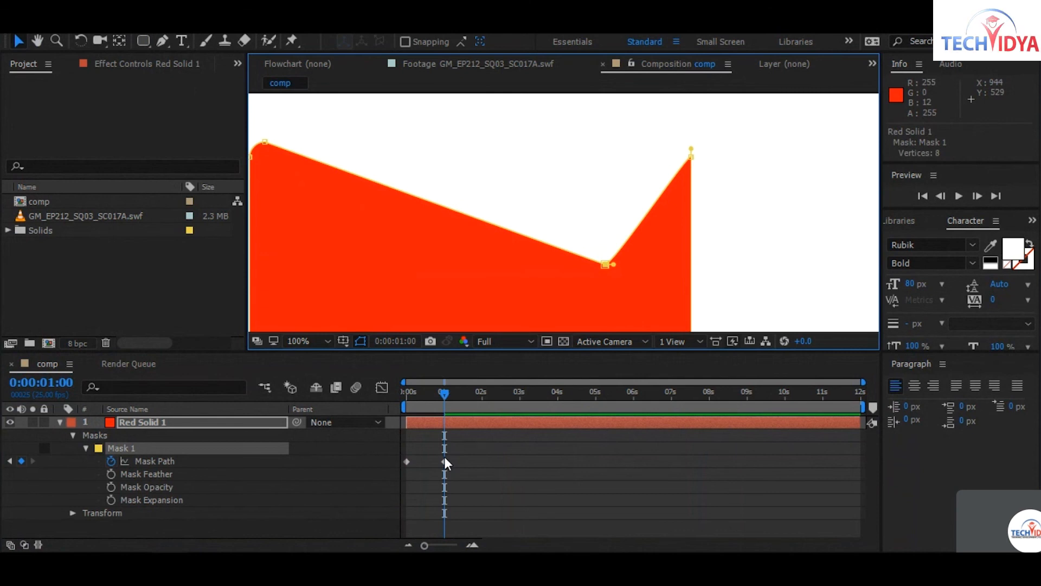
left_click_drag(691, 157, 688, 323)
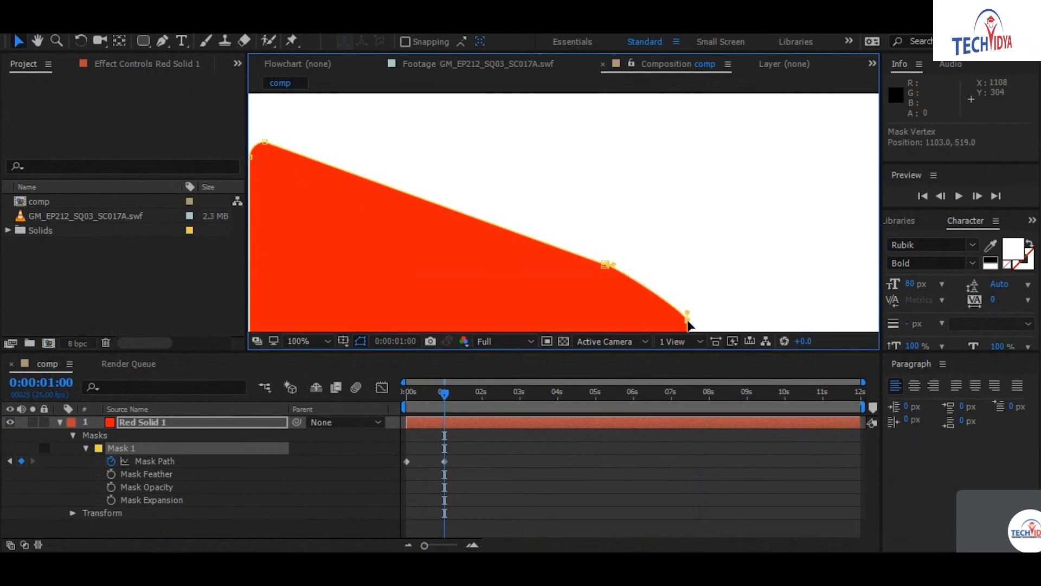
left_click_drag(607, 264, 471, 188)
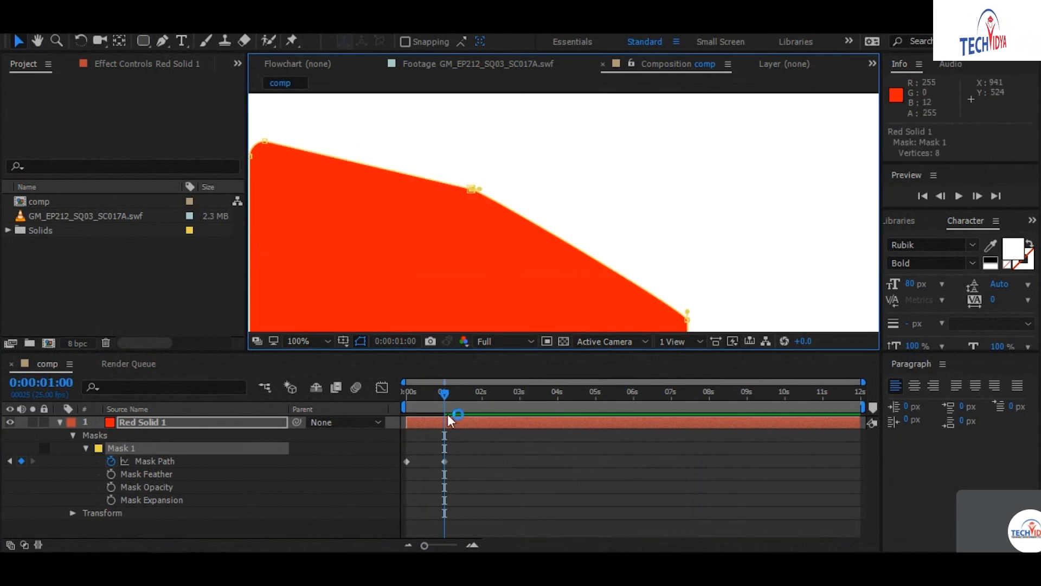
Reshape the red mask by pulling its upper-left top vertex inward at 0:00:02:21 and lowering the remaining upper-left vertex at 0:00:03:21
left_click_drag(444, 393, 514, 393)
key("comma")
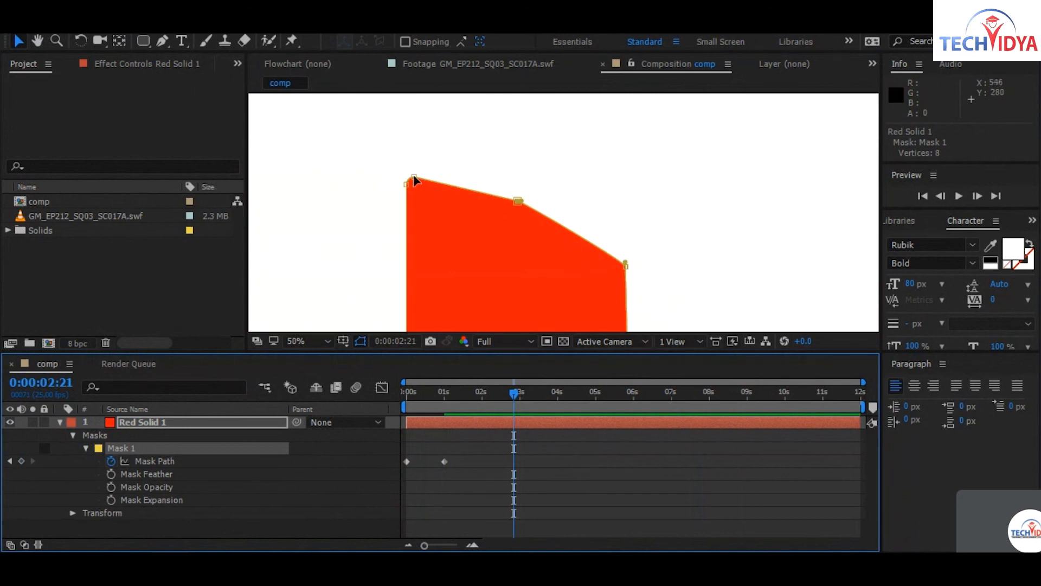
left_click_drag(414, 176, 492, 241)
left_click(552, 393)
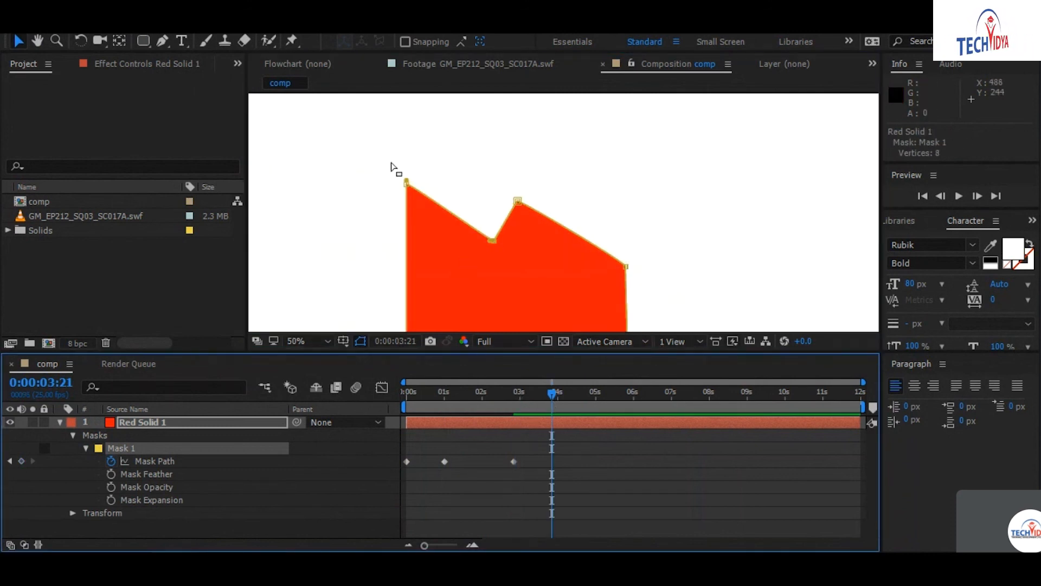
left_click_drag(406, 183, 407, 284)
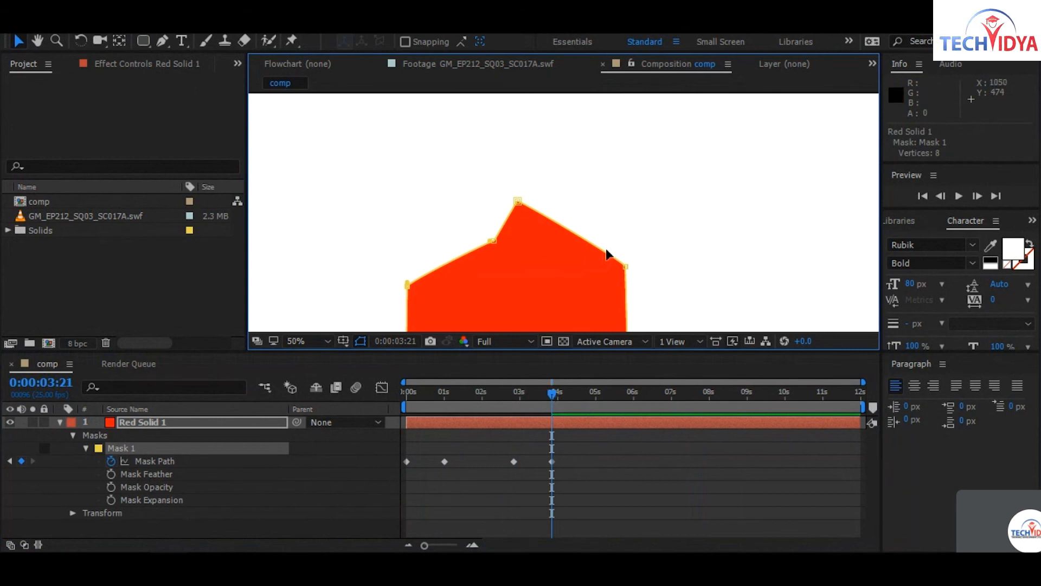
At 0:00:05:17, pull the red mask's lower-left vertices inward to the right, cutting a notch into its lower side
scroll(607, 251, "down", 1)
scroll(594, 258, "up", 1)
left_click_drag(540, 240, 635, 206)
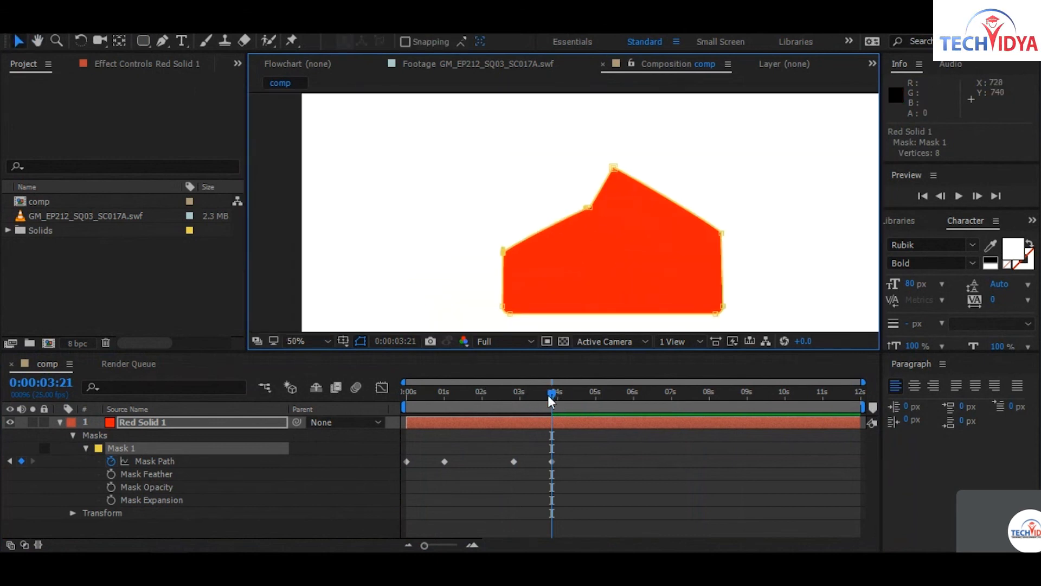
left_click_drag(548, 395, 622, 384)
left_click_drag(502, 306, 629, 300)
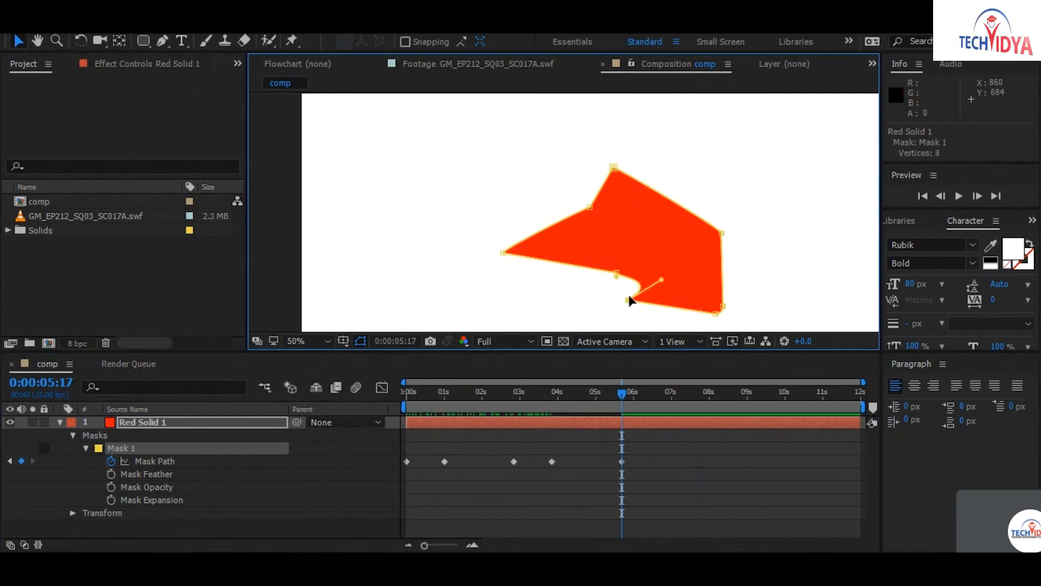
Scrub through the mask animation, and at 0:00:09:04 move the inner top vertex up and to the left
left_click_drag(622, 392, 450, 393)
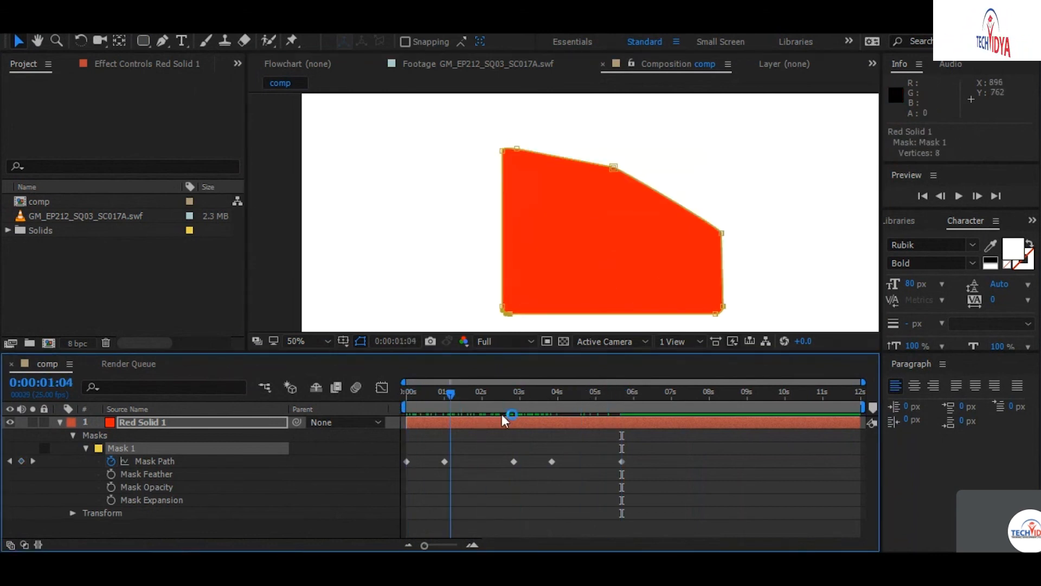
left_click_drag(502, 415, 751, 405)
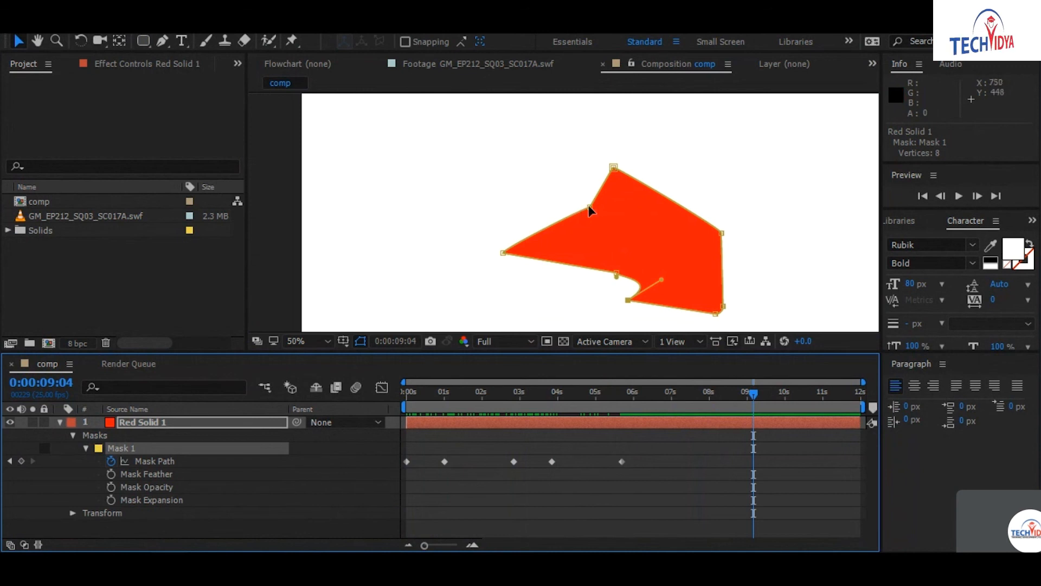
left_click_drag(590, 209, 534, 191)
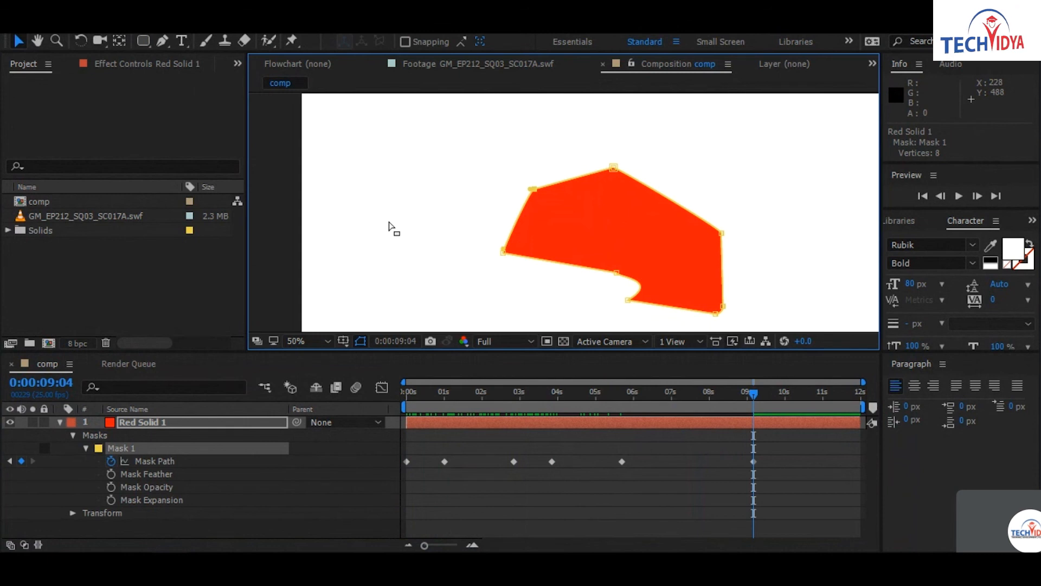
Collapse the properties of Red Solid 1, hide the layer and deselect it
left_click(59, 422)
left_click(10, 422)
left_click(134, 291)
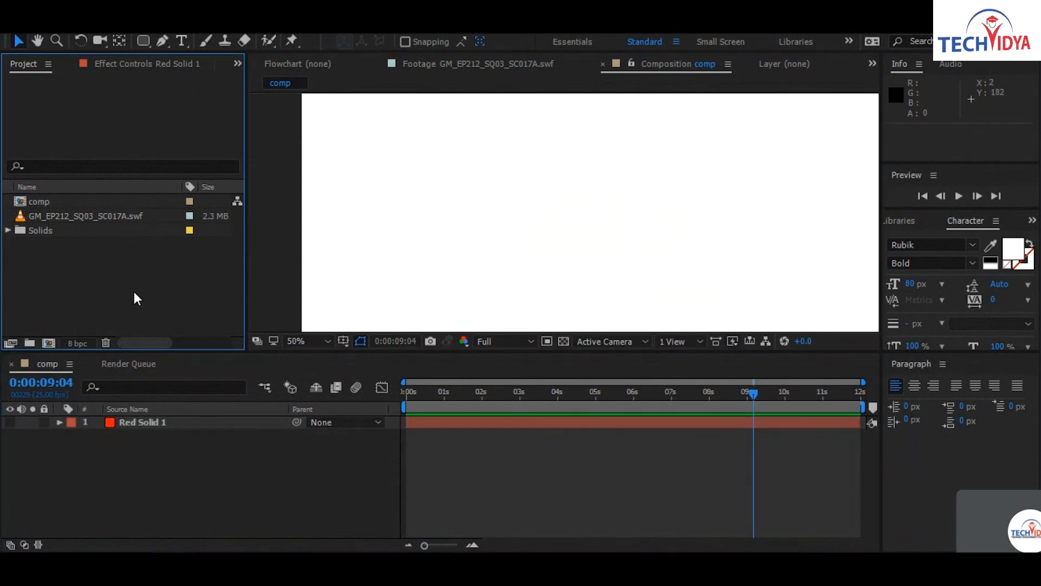
Import the portrait JPG from the Desktop folder into the project as footage
double_click(118, 291)
scroll(76, 217, "up", 5)
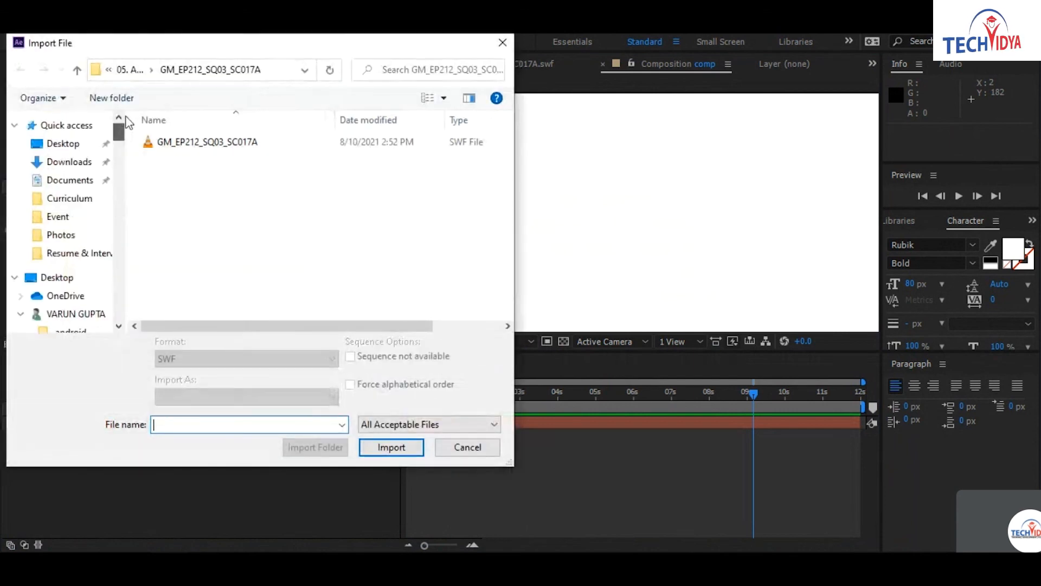
left_click(80, 151)
left_click_drag(508, 158, 501, 270)
left_click(286, 230)
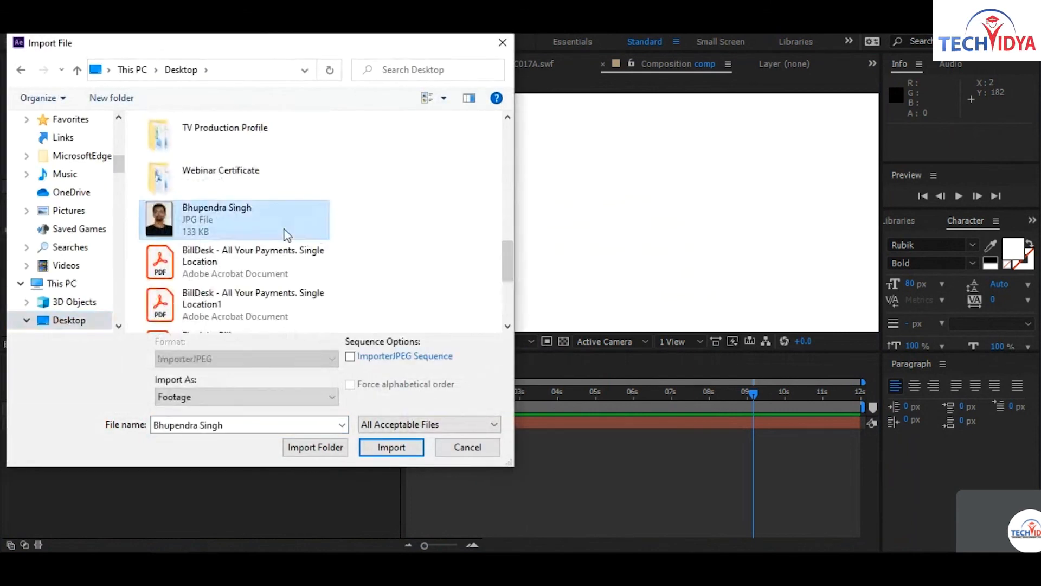
left_click(399, 448)
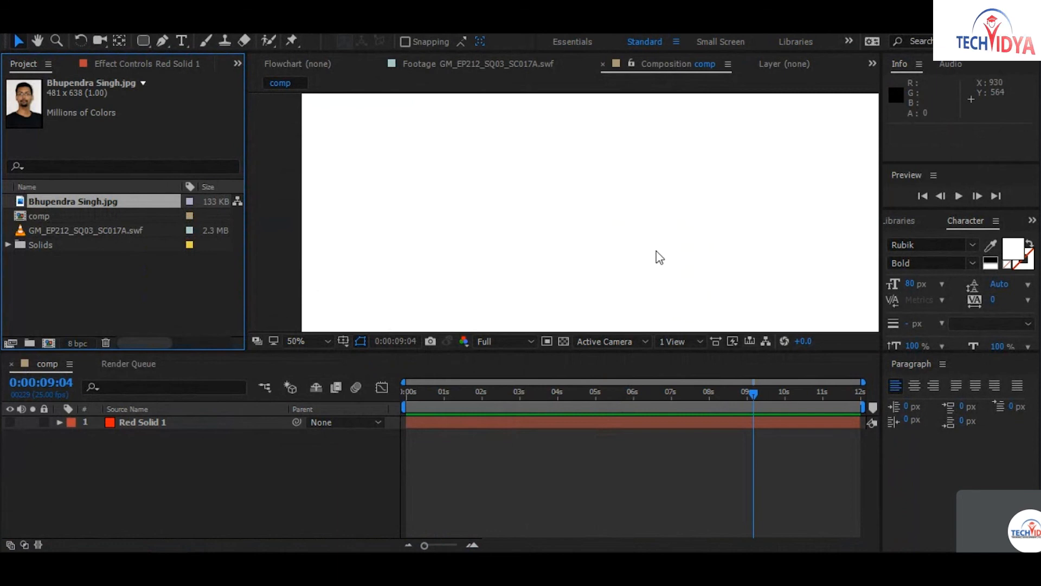
Add the imported portrait to comp below Red Solid 1 and stretch its width to 160%
left_click(154, 201)
left_click_drag(95, 202, 128, 436)
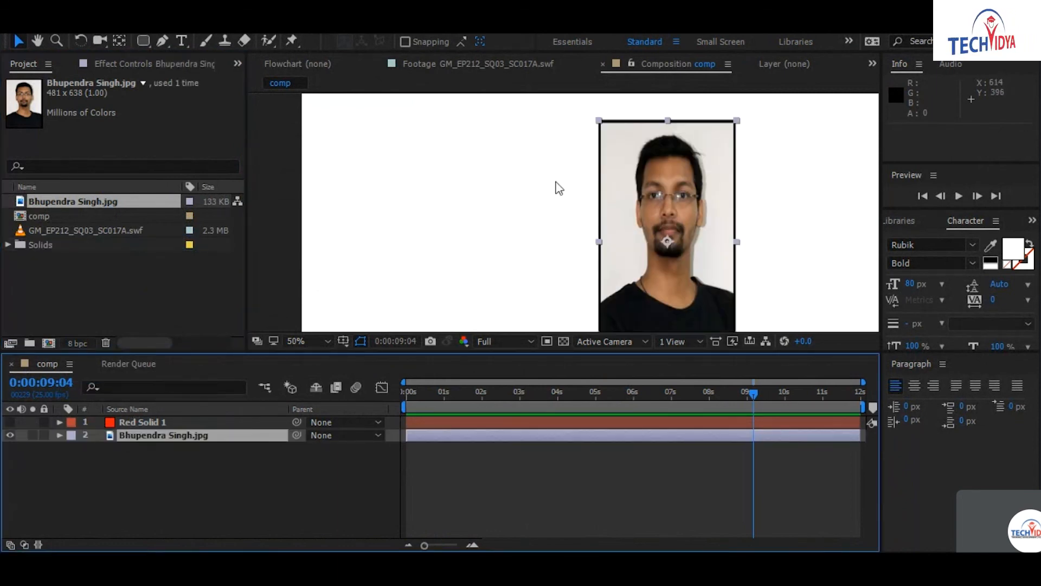
scroll(575, 171, "down", 1)
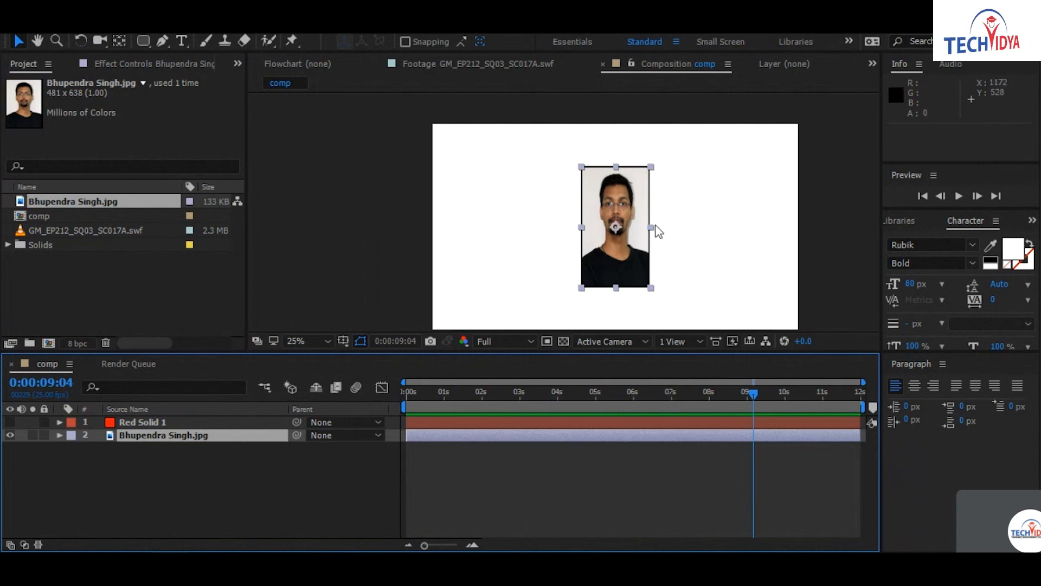
mouse_move(651, 227)
left_mouse_down()
mouse_move(681, 228)
mouse_move(671, 227)
left_mouse_up()
key("period")
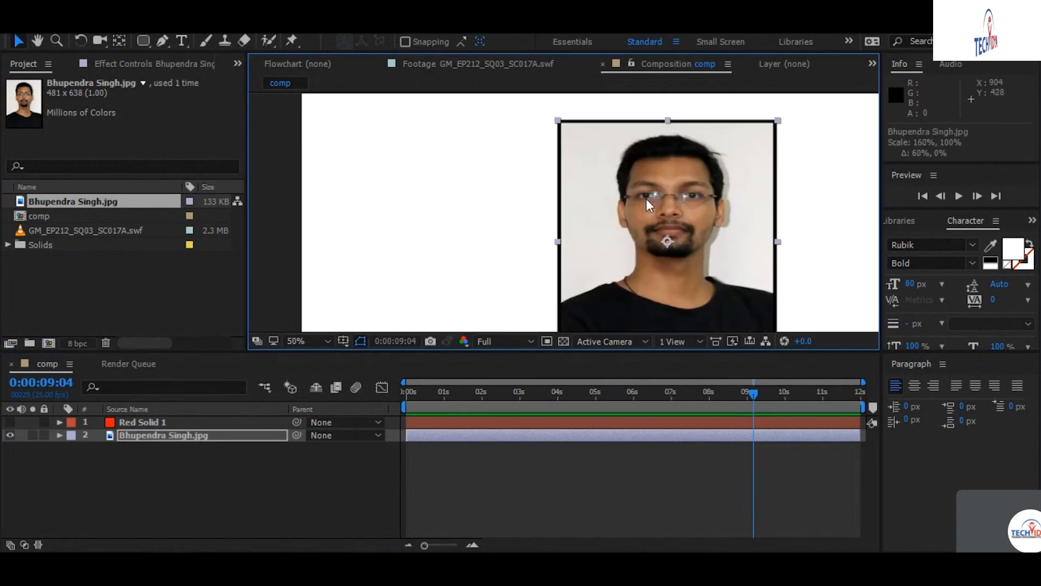
Draw a rounded rectangular mask about 379 x 484 px around the portrait's head and shoulders and expand the mask's properties
left_click(144, 41)
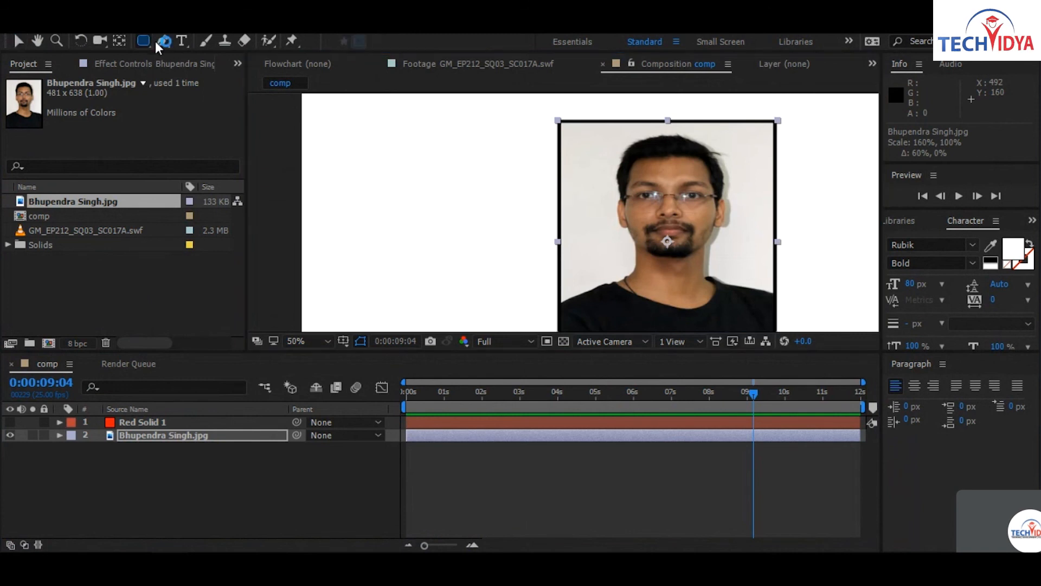
left_click(163, 436)
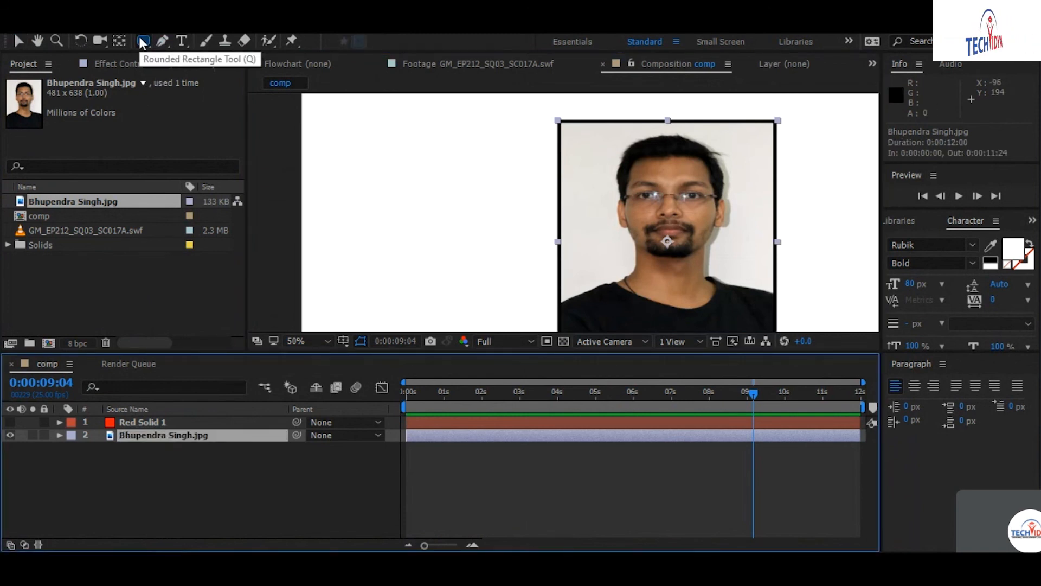
left_click_drag(589, 137, 761, 320)
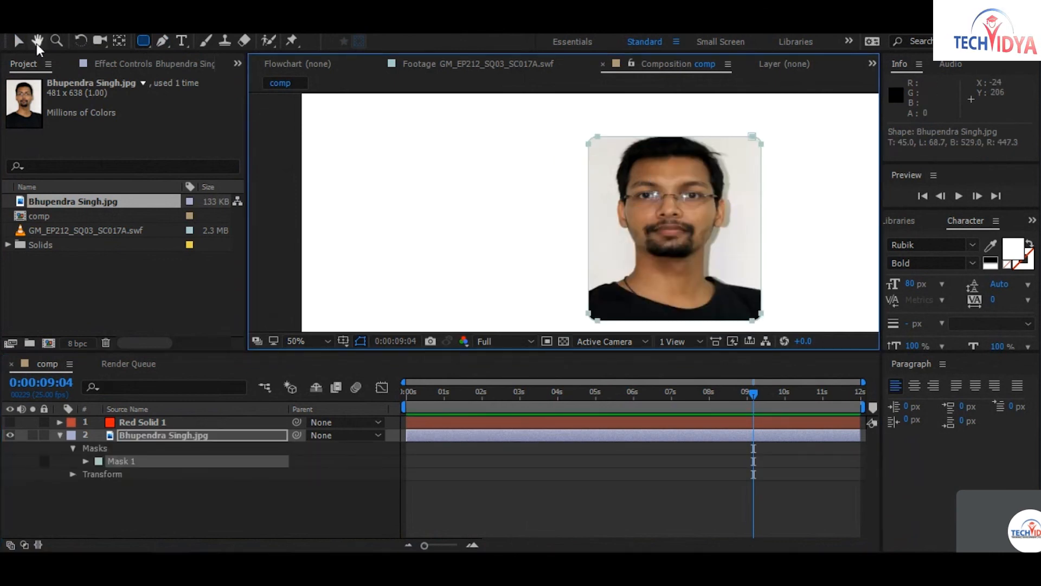
left_click(19, 42)
left_click(86, 462)
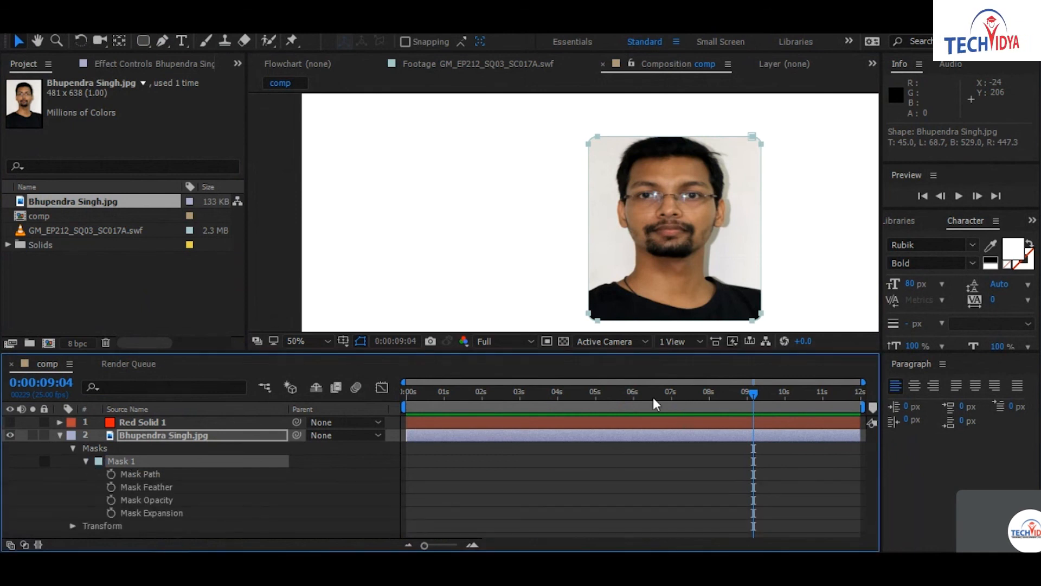
Keyframe the portrait's Mask Path at 0:00:00:00 and, at 0:00:02:01, raise the mask's lower edge to the forehead; scrub ahead to 0:00:03:05
key("Home")
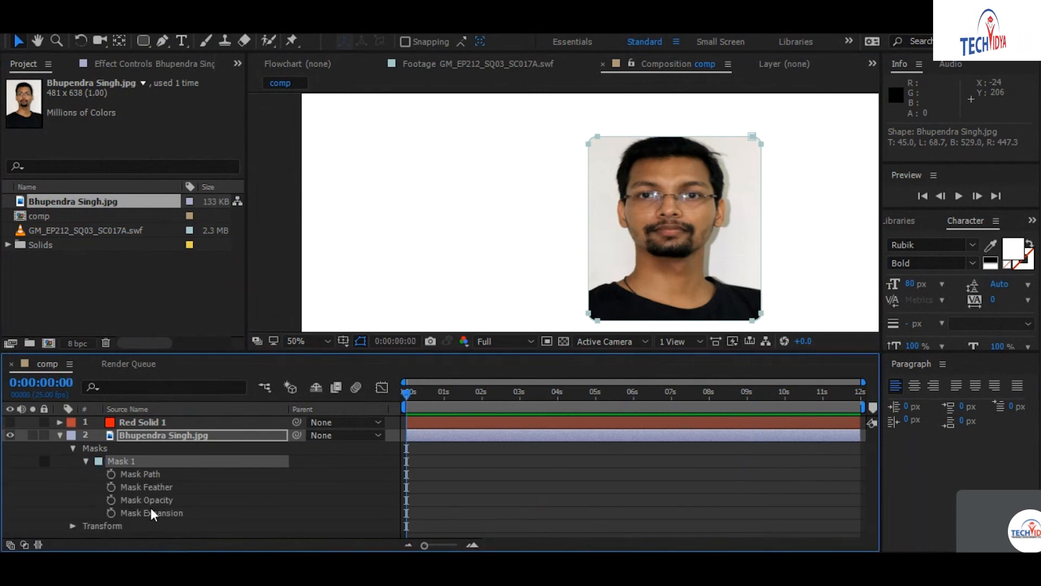
left_click(111, 474)
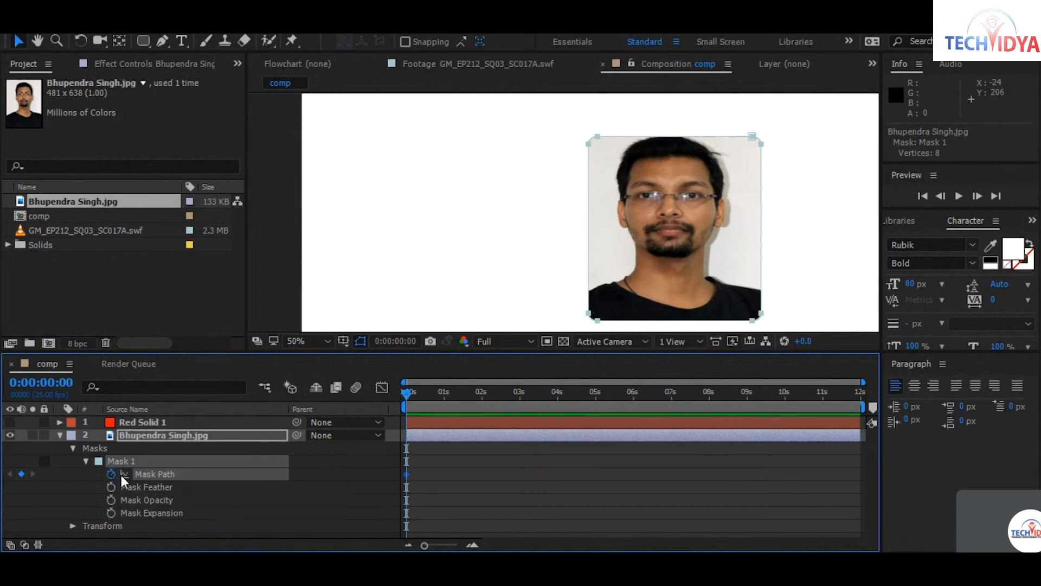
left_click(483, 391)
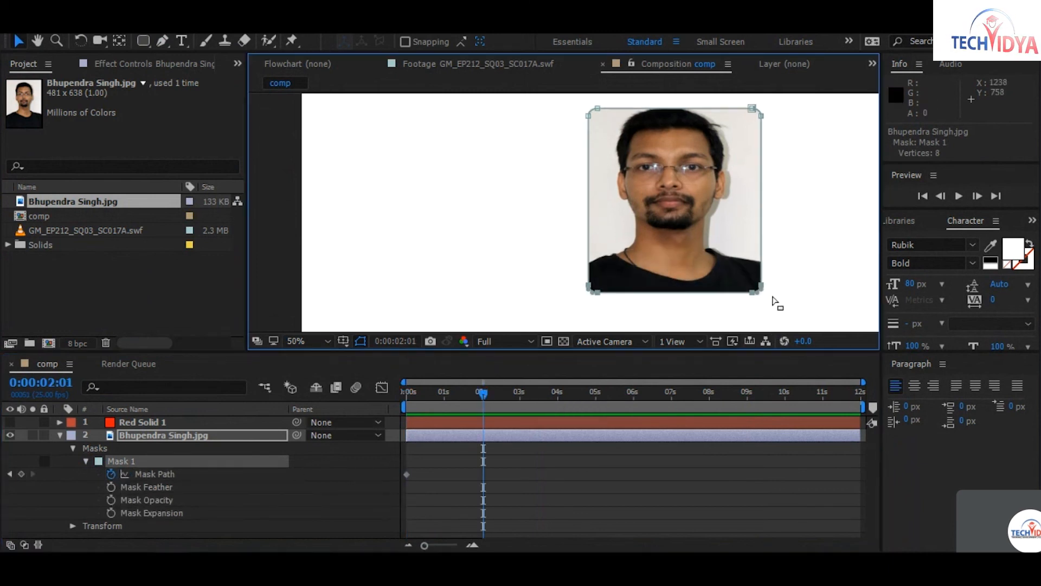
left_click_drag(755, 296, 755, 145)
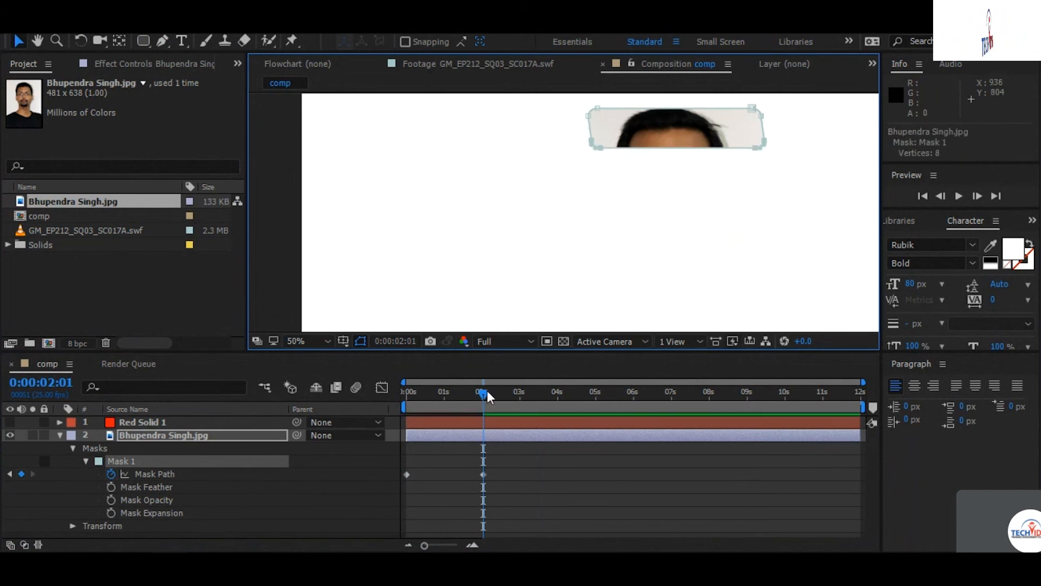
left_click_drag(487, 390, 534, 390)
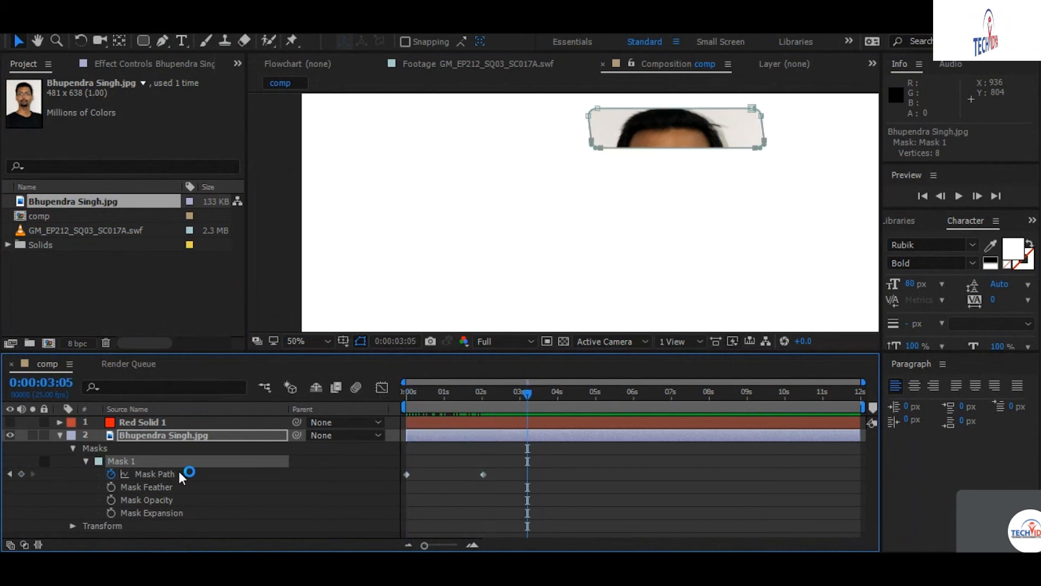
Collapse and deselect the portrait layer, then draw a blue rounded rectangle about 643 x 170 px as a new shape layer beneath the masked portrait
left_click(60, 435)
left_click(142, 505)
left_click(143, 41)
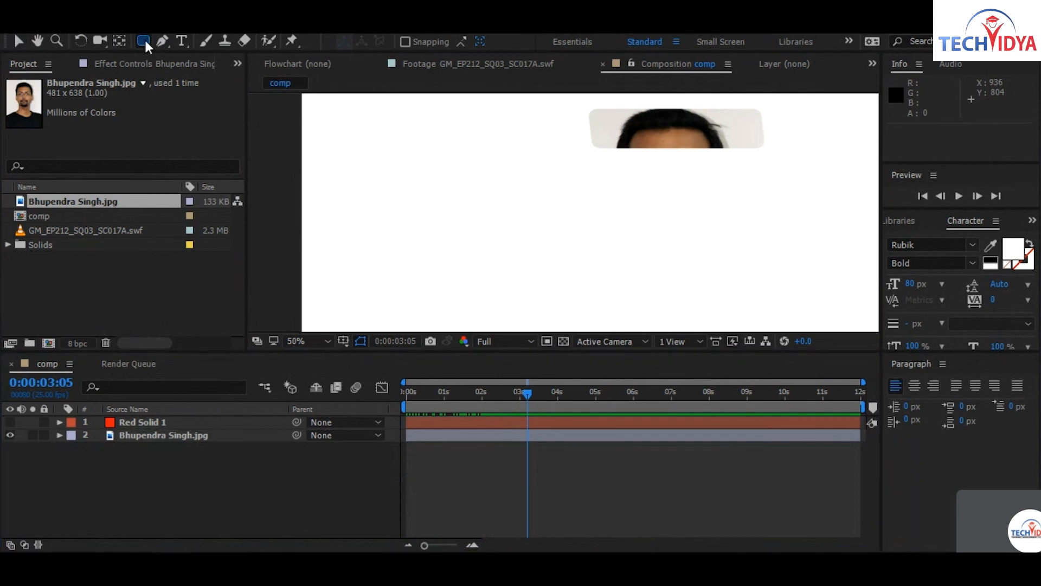
left_click_drag(475, 172, 659, 237)
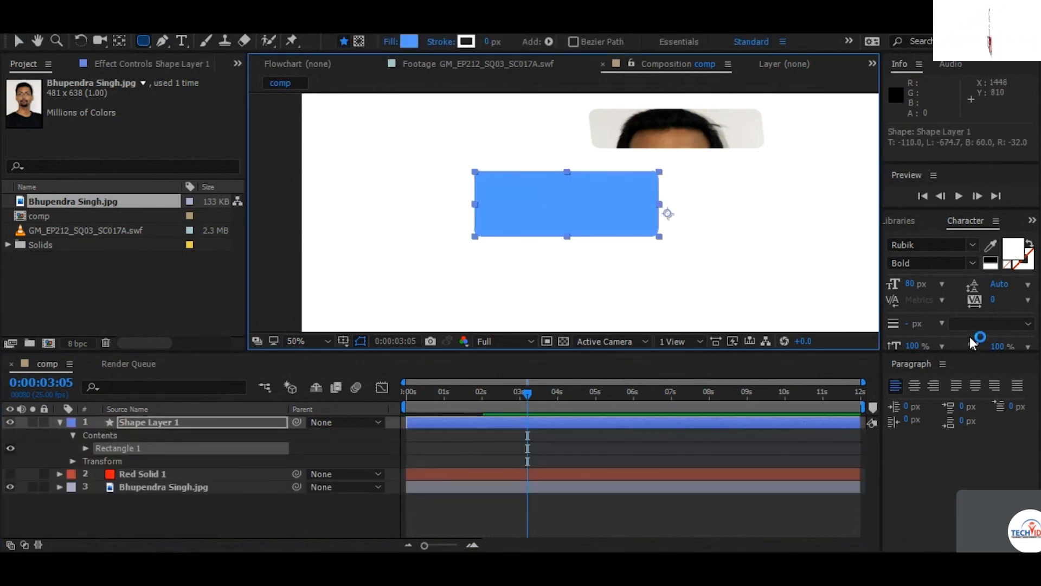